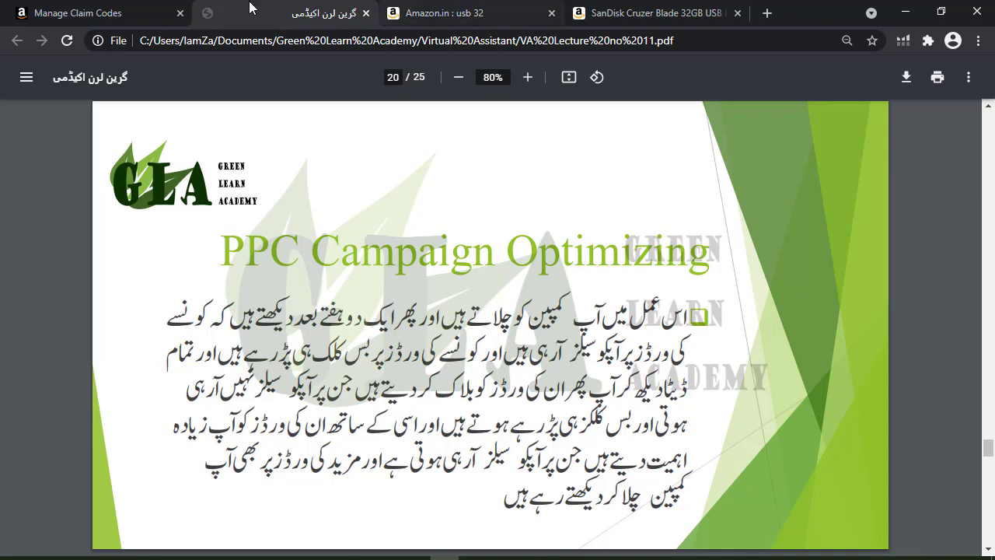
Open Campaign Manager from the advertising section of Amazon Seller Central
click(112, 11)
scroll(365, 363, up, 2)
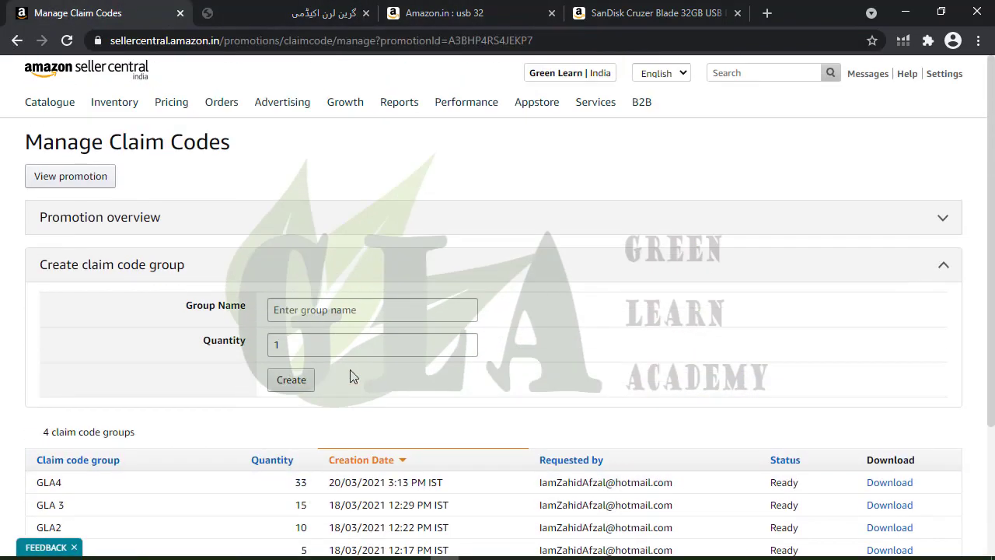
mouse_move(281, 111)
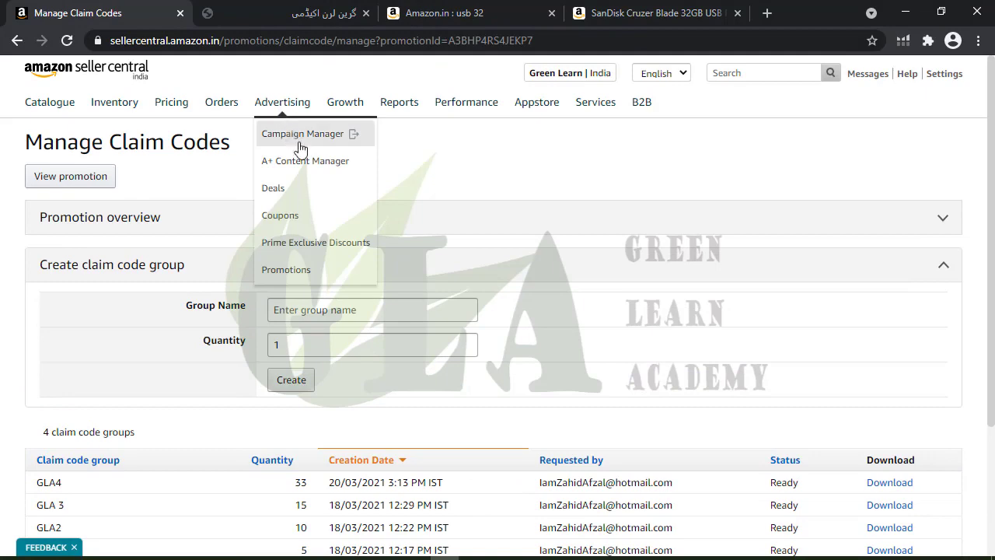
click(285, 136)
Look over the Amazon usb 32 search results and return to the PPC Campaign Optimizing slide in the lecture PDF
click(449, 8)
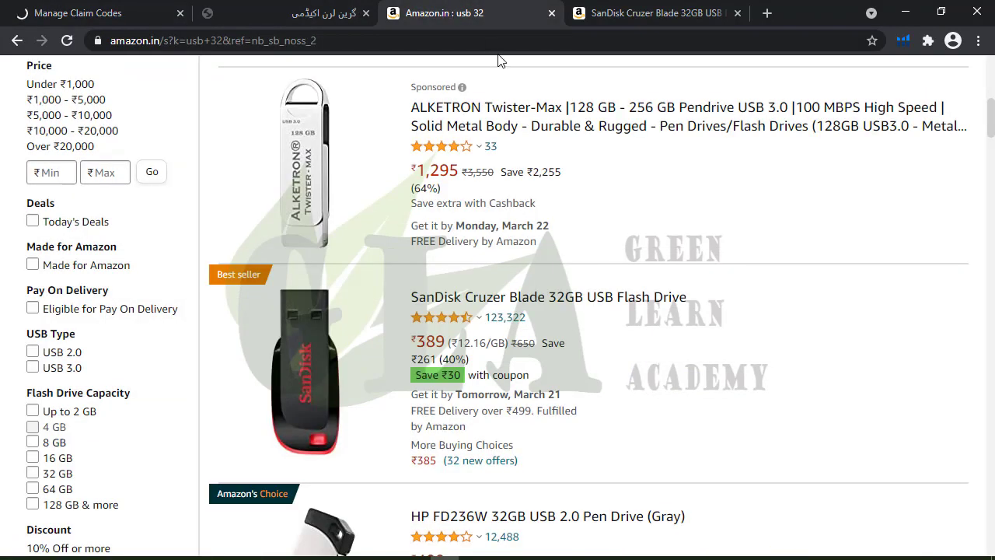
click(335, 11)
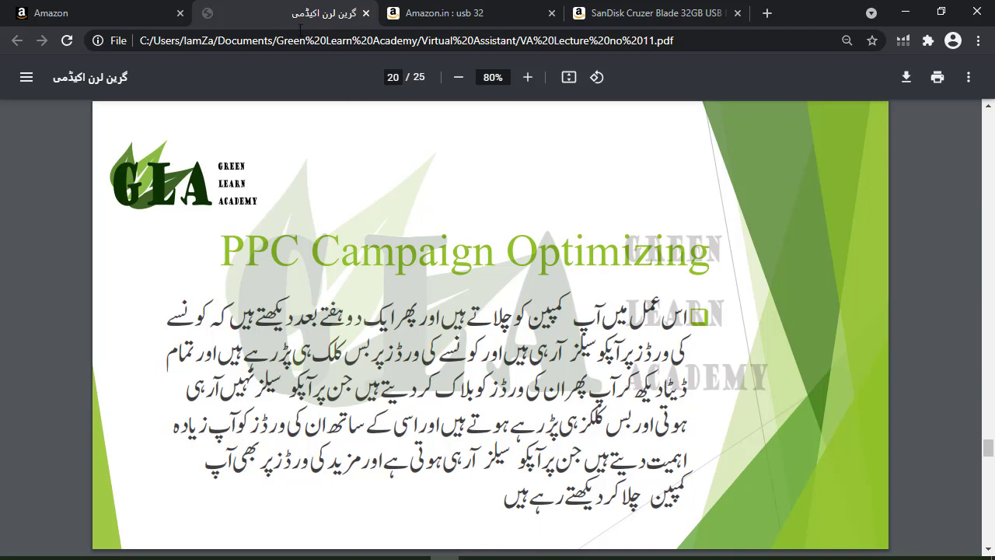
click(147, 13)
click(289, 26)
click(497, 12)
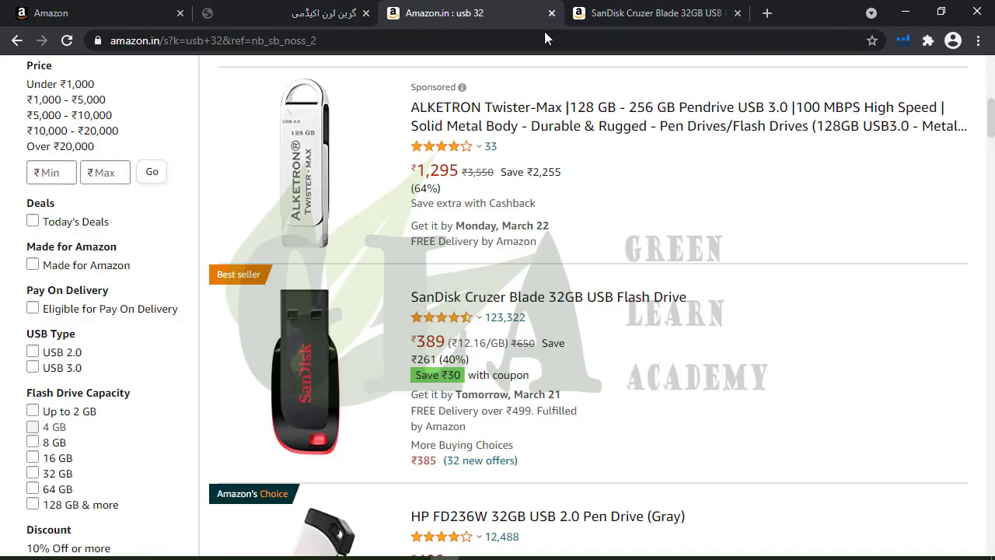
click(240, 10)
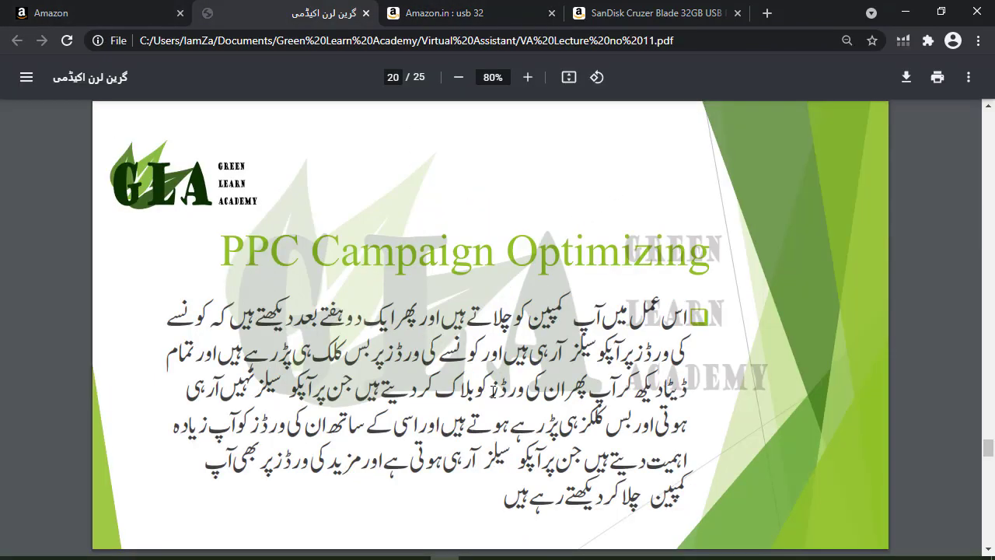
Advance the lecture PDF to the ACoS slide and compare it with the sponsored listings in the usb 32 search results
key(Right)
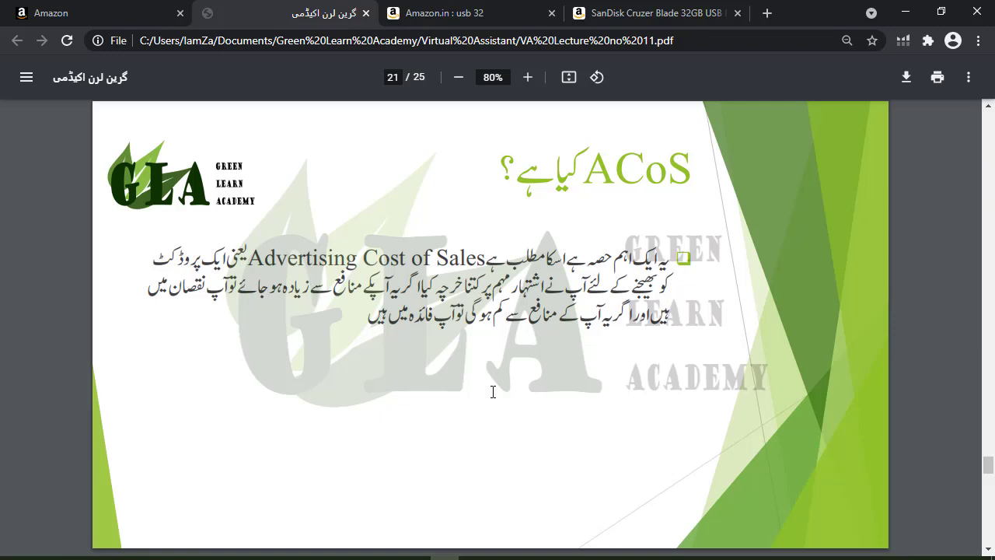
click(470, 7)
scroll(377, 384, up, 2)
scroll(378, 383, up, 1)
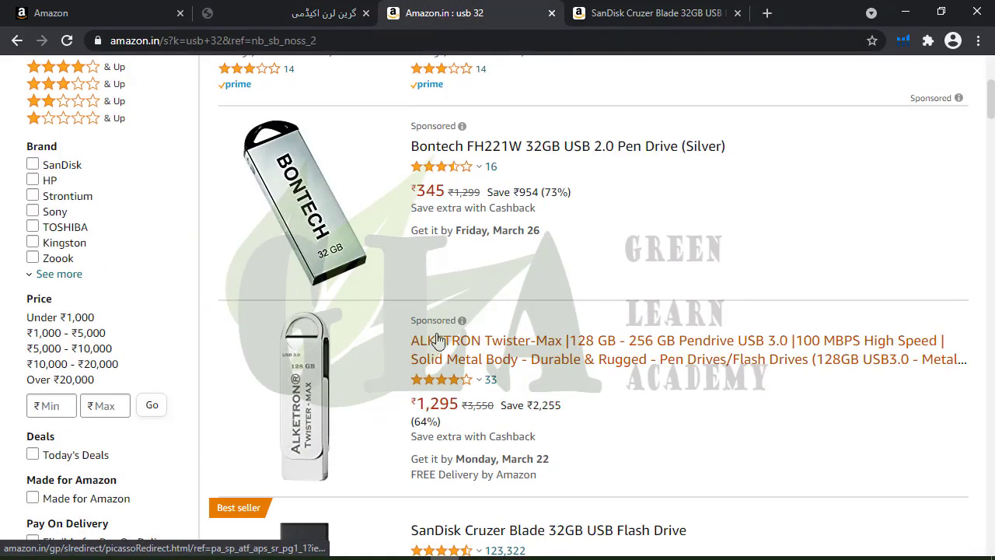
click(325, 14)
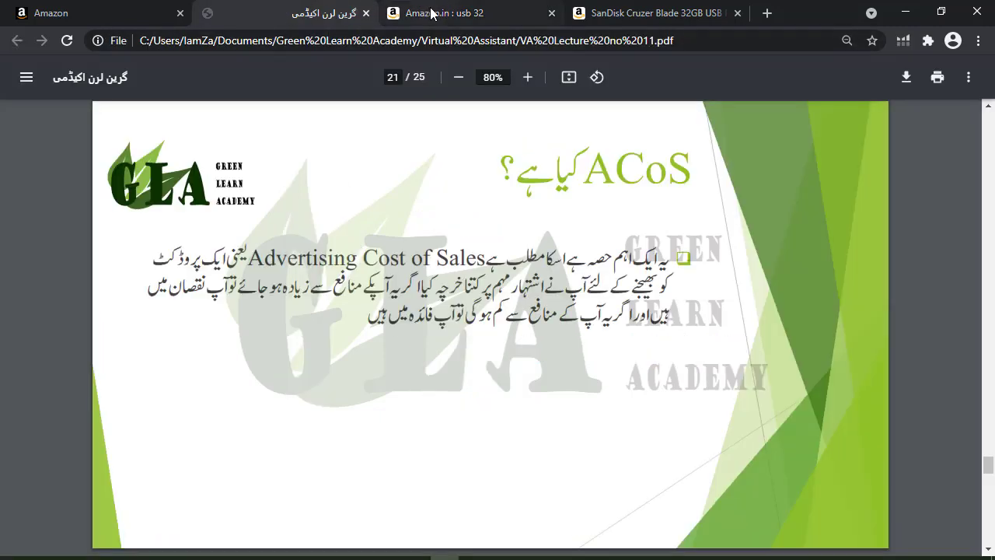
click(407, 10)
click(297, 9)
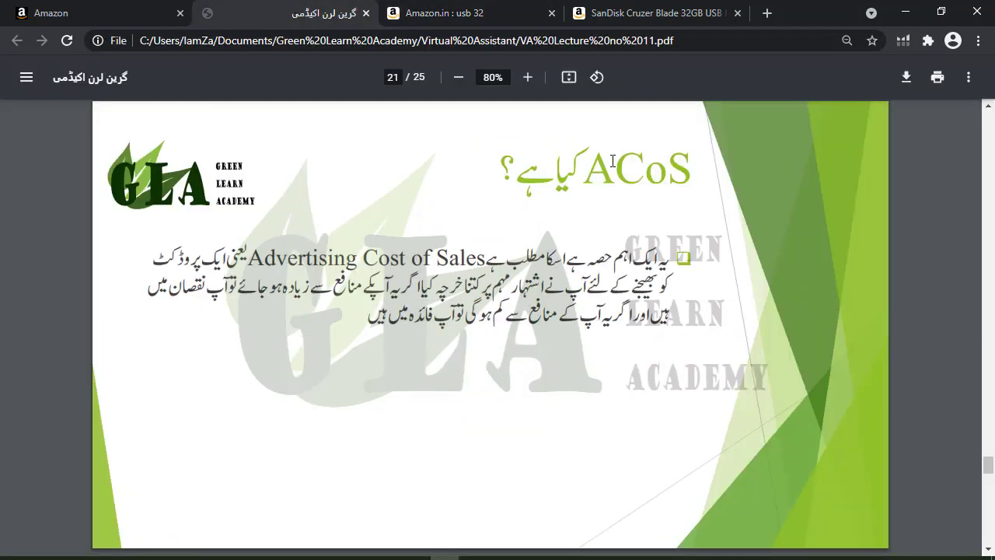
Mark the term ACoS in the slide heading and examine the sponsored Bontech pen drive listing on Amazon
drag(595, 163, 673, 177)
click(666, 185)
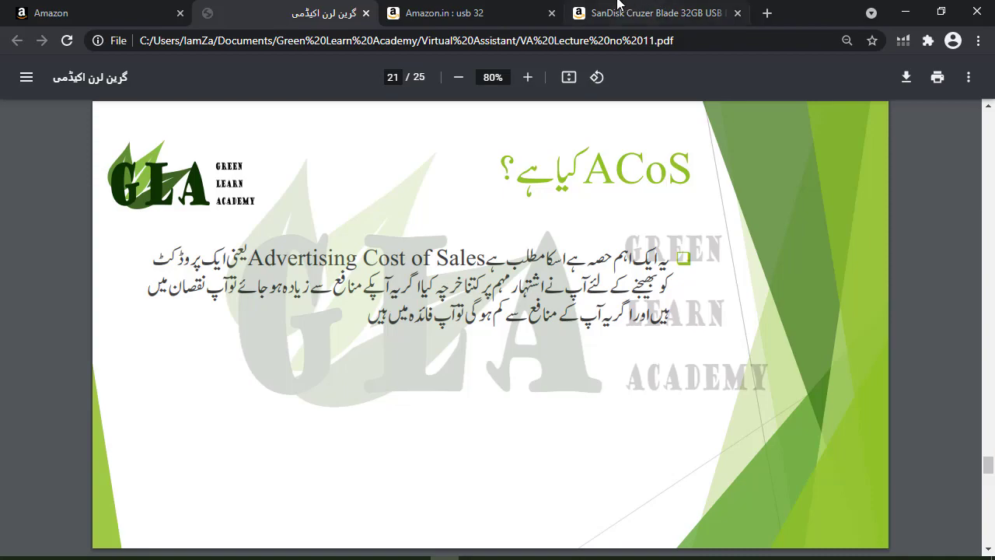
click(459, 11)
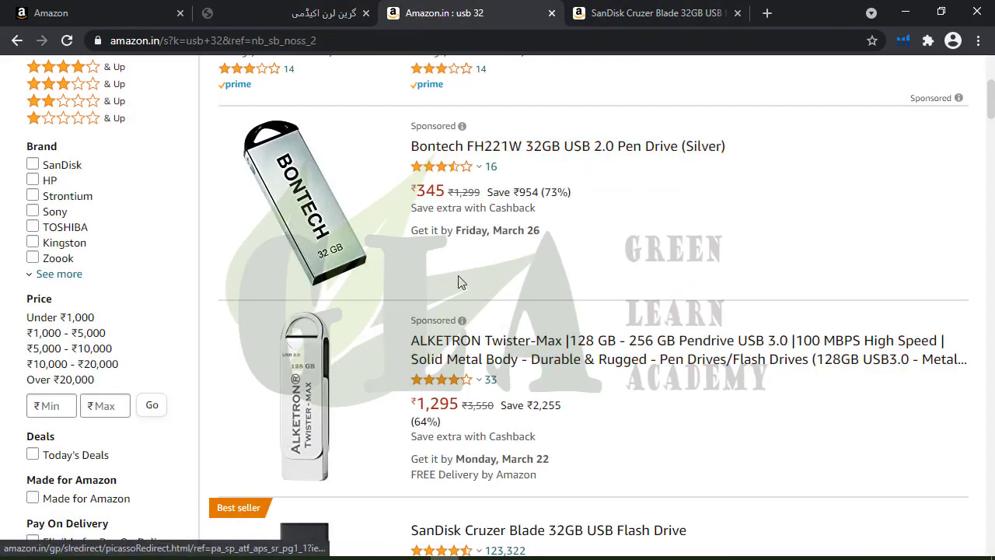
scroll(459, 282, up, 3)
scroll(459, 279, down, 4)
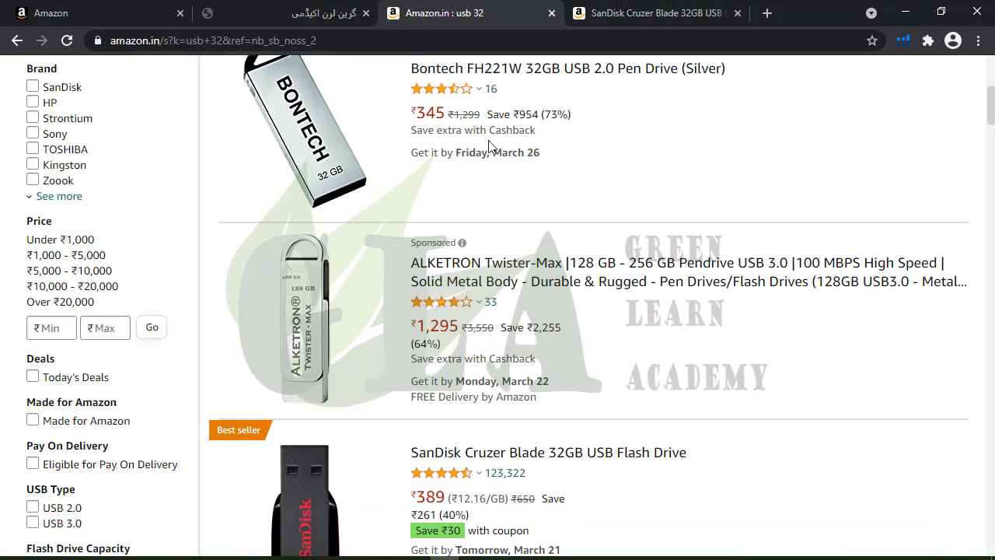
mouse_move(450, 86)
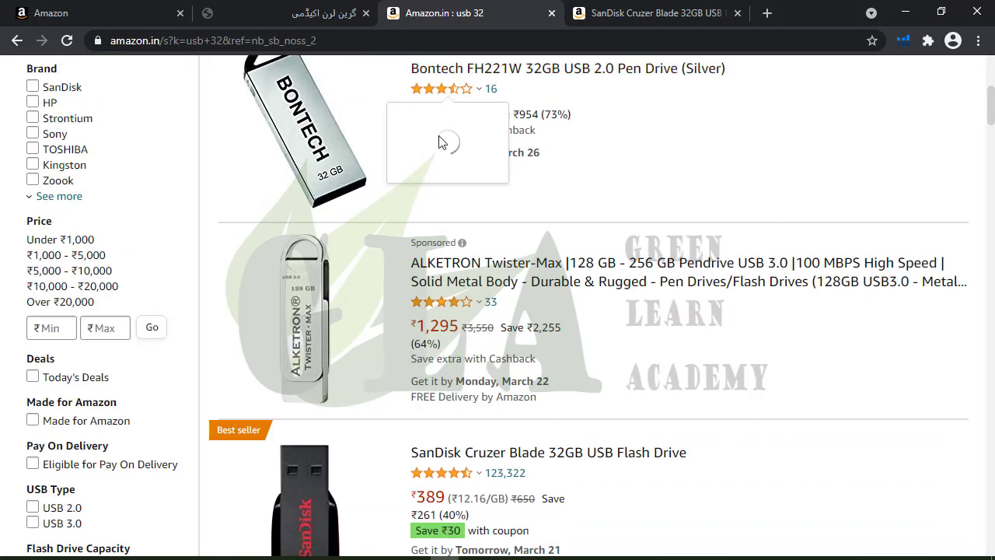
scroll(457, 259, up, 2)
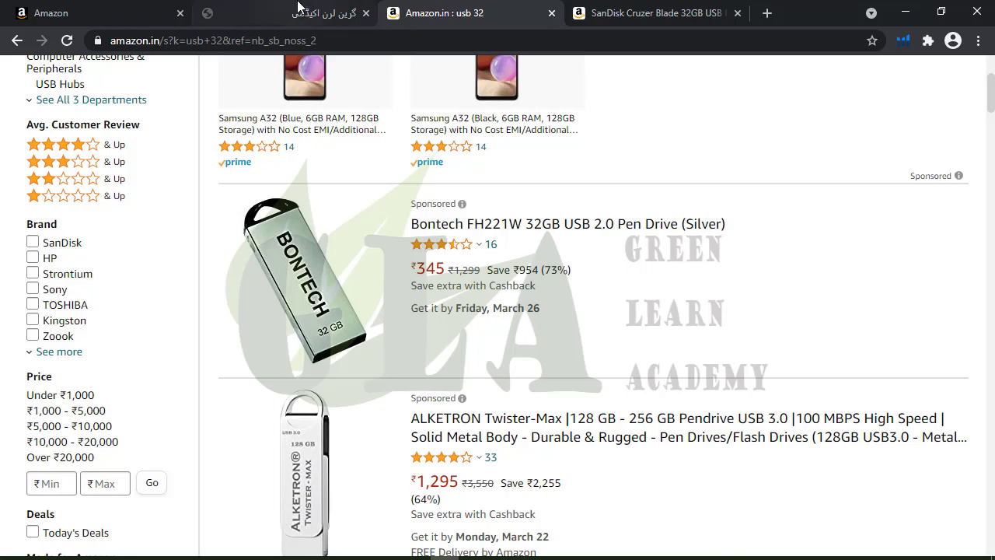
Return to the ACoS slide and highlight the term ACoS in its heading while studying the definition
click(320, 14)
double_click(601, 168)
click(675, 173)
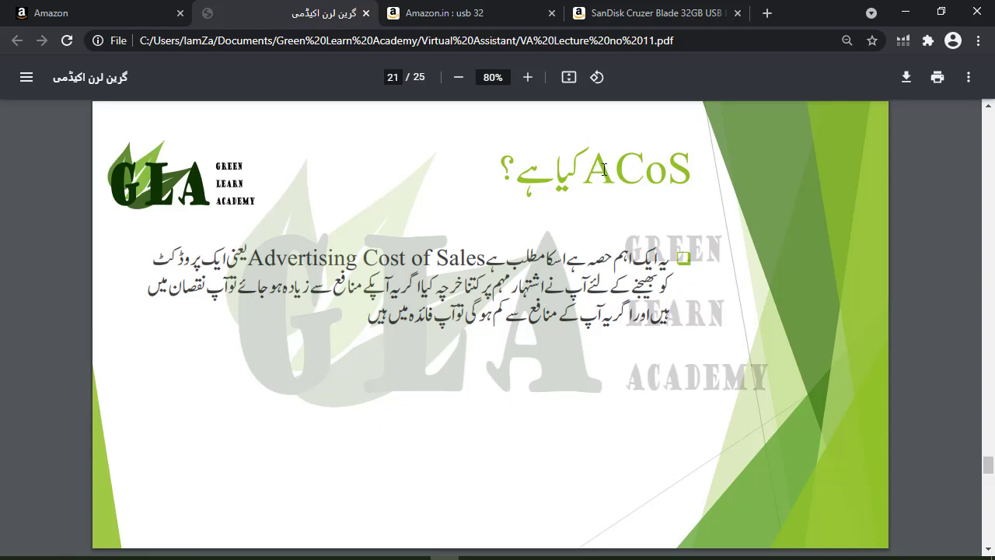
drag(600, 169, 684, 172)
click(426, 243)
double_click(593, 161)
click(675, 219)
drag(582, 167, 747, 183)
click(703, 235)
drag(589, 175, 714, 194)
click(662, 188)
Advance to the Negative Keyword Targeting slide and highlight the start of its heading
key(Right)
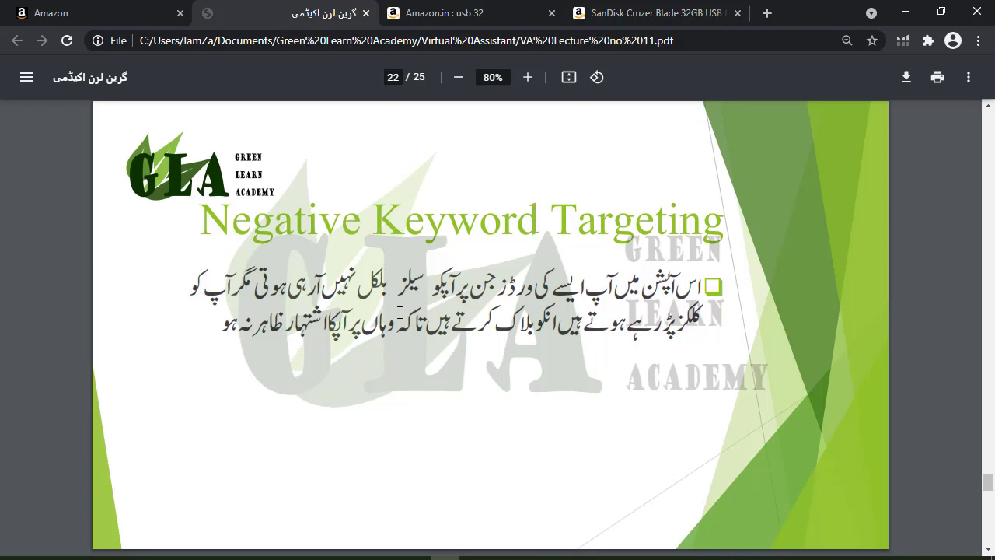
drag(199, 214, 432, 230)
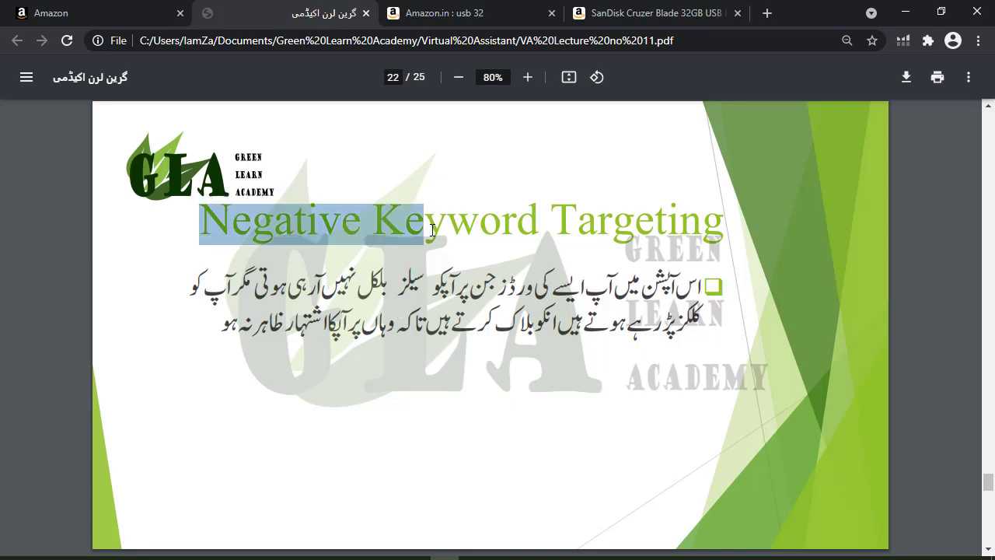
click(432, 230)
Show the Amazon search suggestions for usb 32 and close them without starting a new search
click(444, 12)
scroll(300, 305, up, 5)
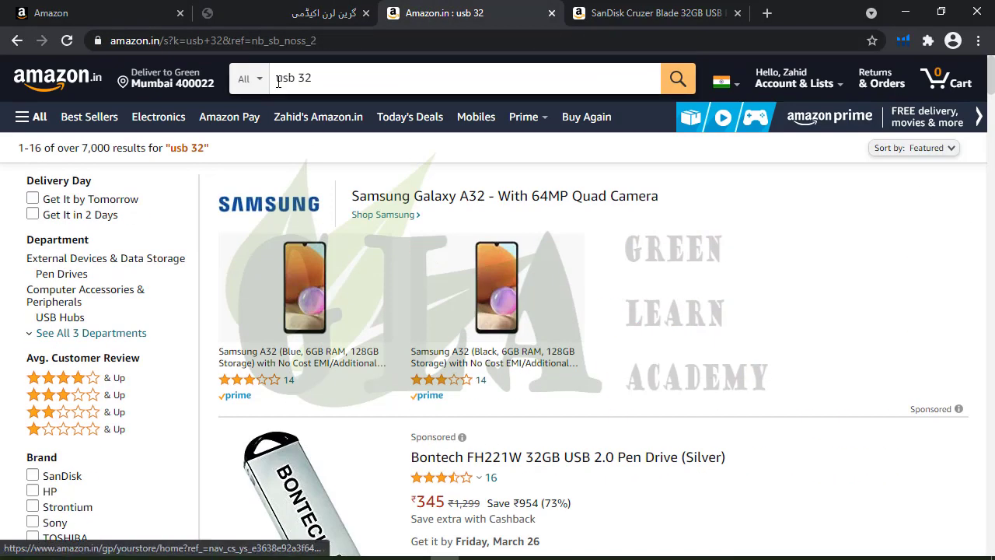
click(323, 81)
click(323, 80)
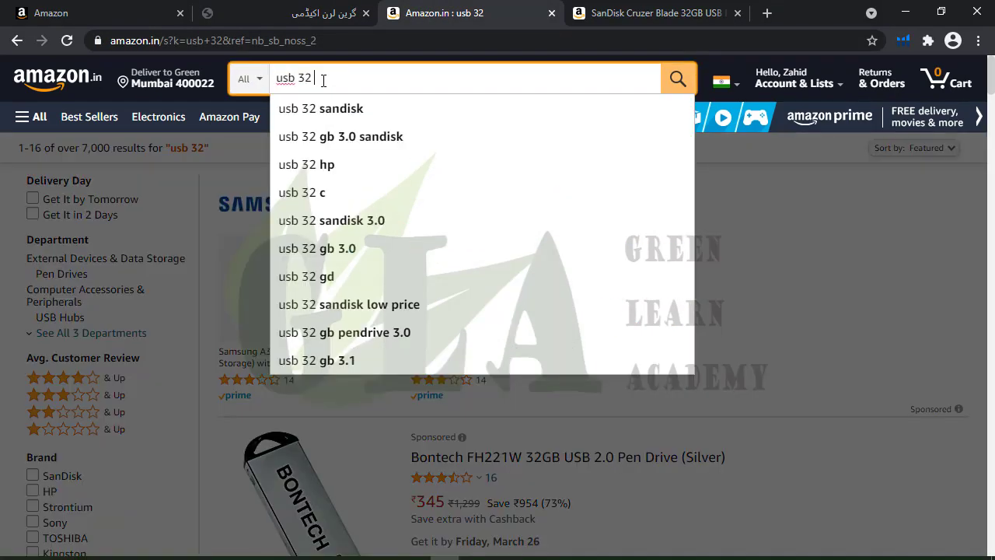
click(462, 439)
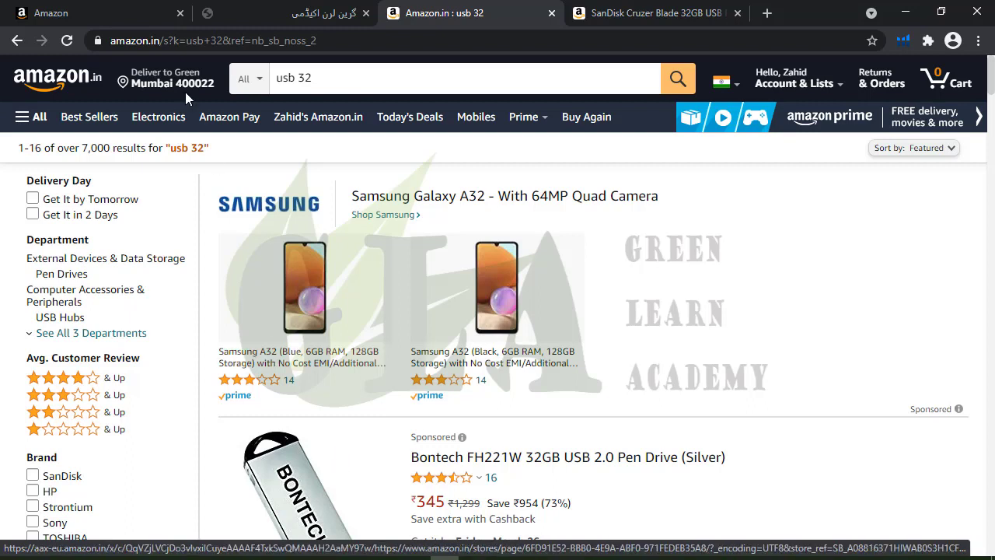
Highlight the Negative Keyword Targeting heading in the lecture PDF and check the sponsored usb 32 results again
click(307, 13)
drag(198, 218, 759, 240)
click(760, 241)
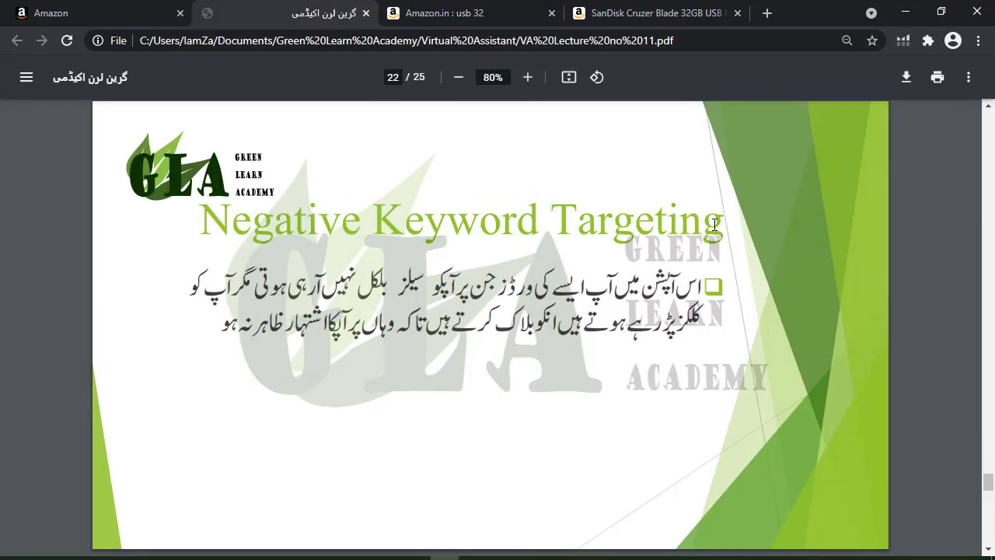
click(443, 14)
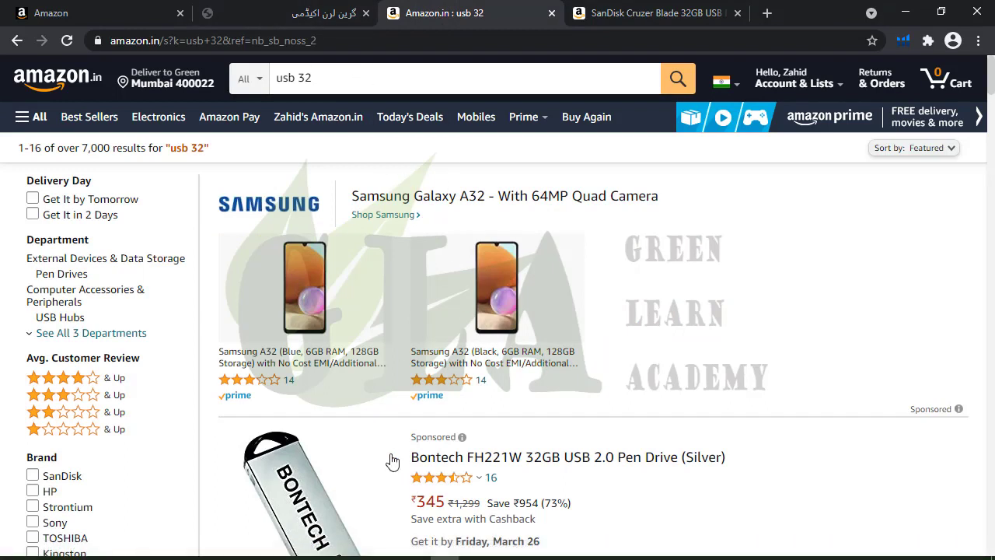
click(319, 9)
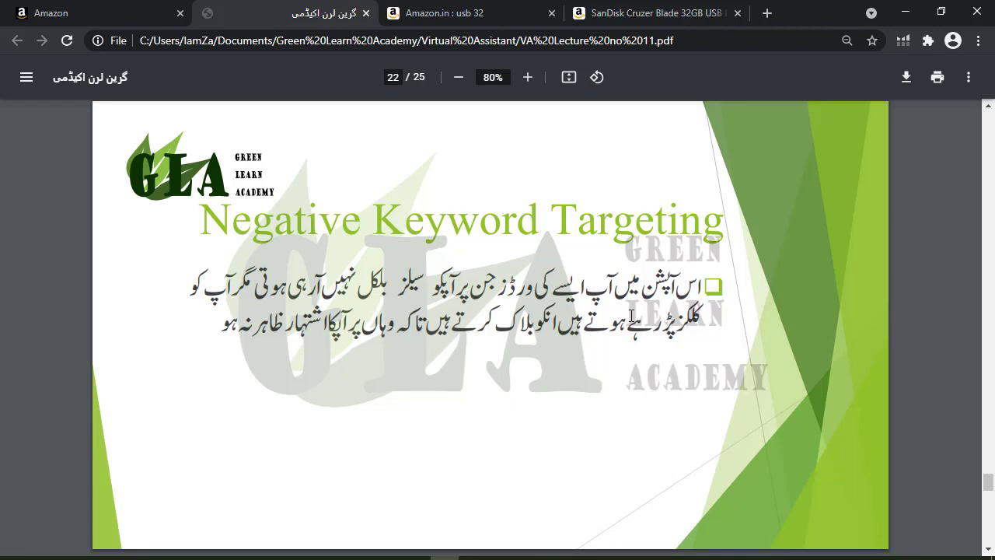
Read the slide on creating a PPC campaign and continue to slide 24 on mastering PPC campaigns
key(Page_Down)
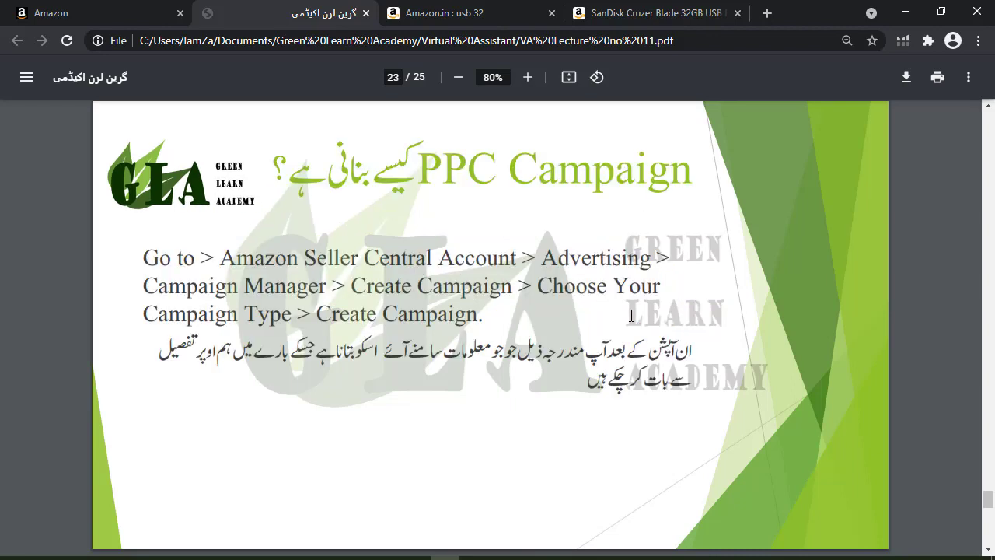
key(Page_Up)
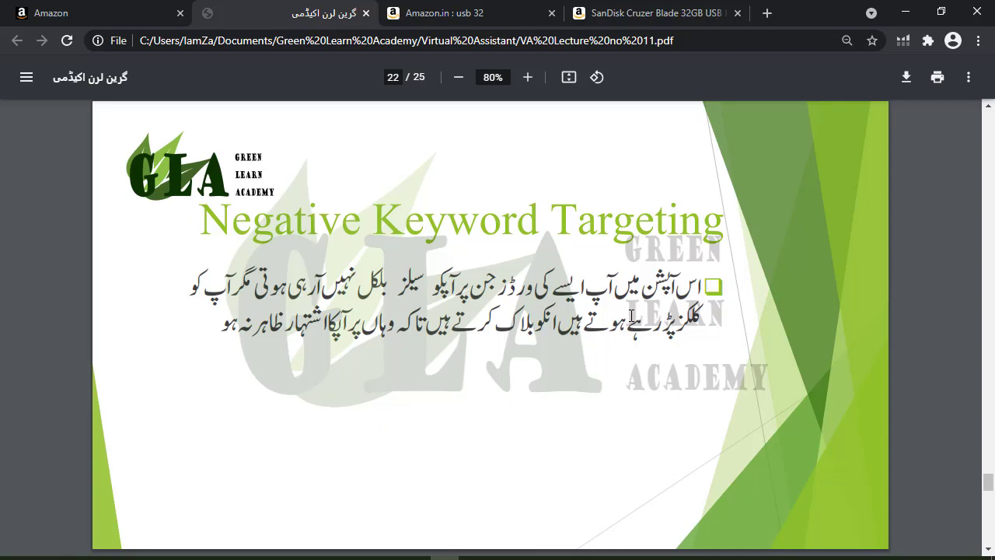
key(Page_Down)
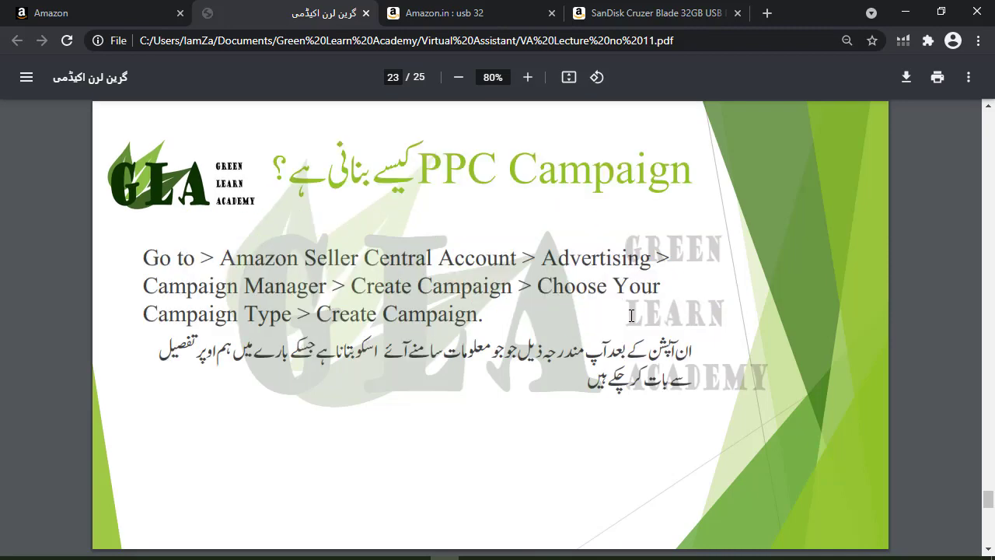
key(Page_Down)
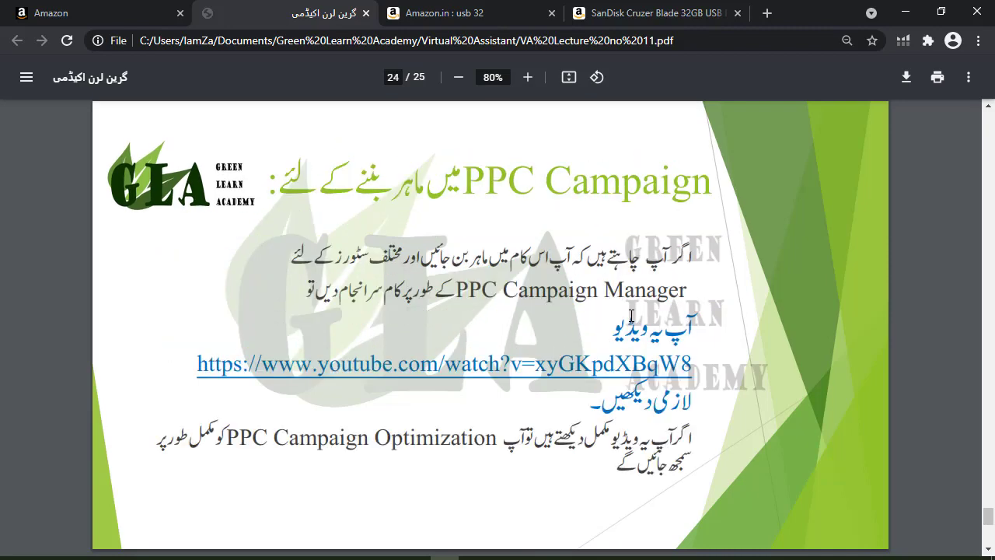
key(Page_Up)
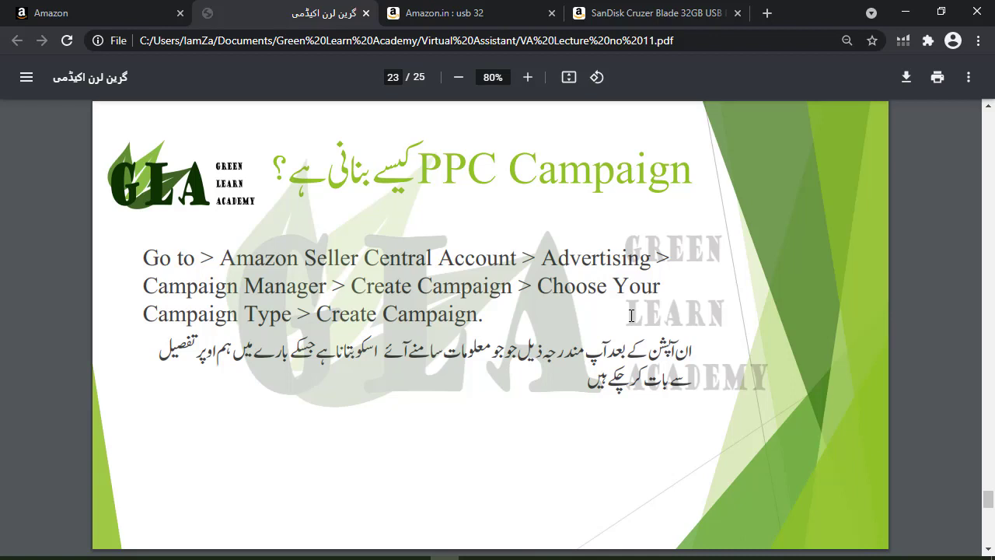
scroll(631, 315, down, 5)
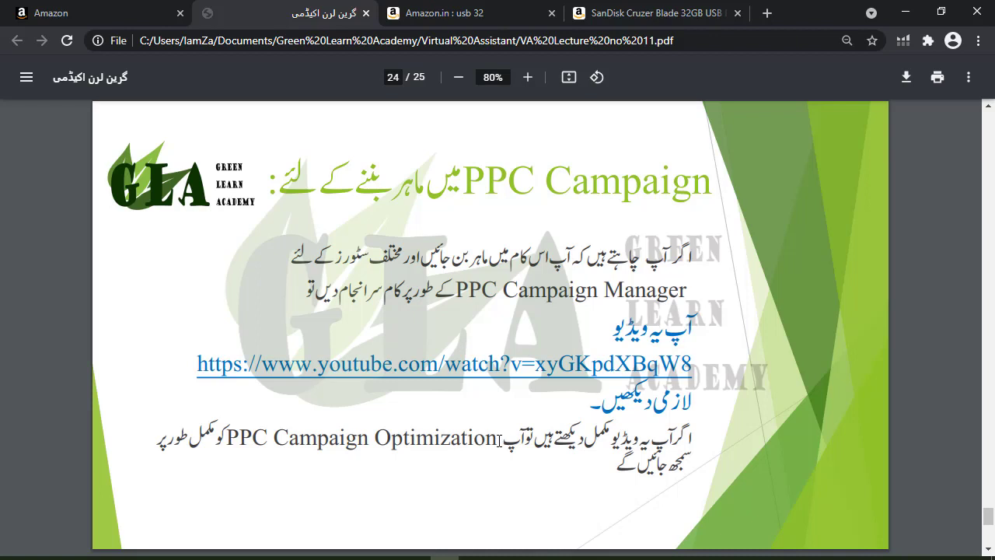
Highlight PPC Campaign Optimization in the last paragraph of slide 24 and PPC Campaign in its heading
drag(502, 438, 263, 449)
click(264, 449)
drag(472, 194, 739, 180)
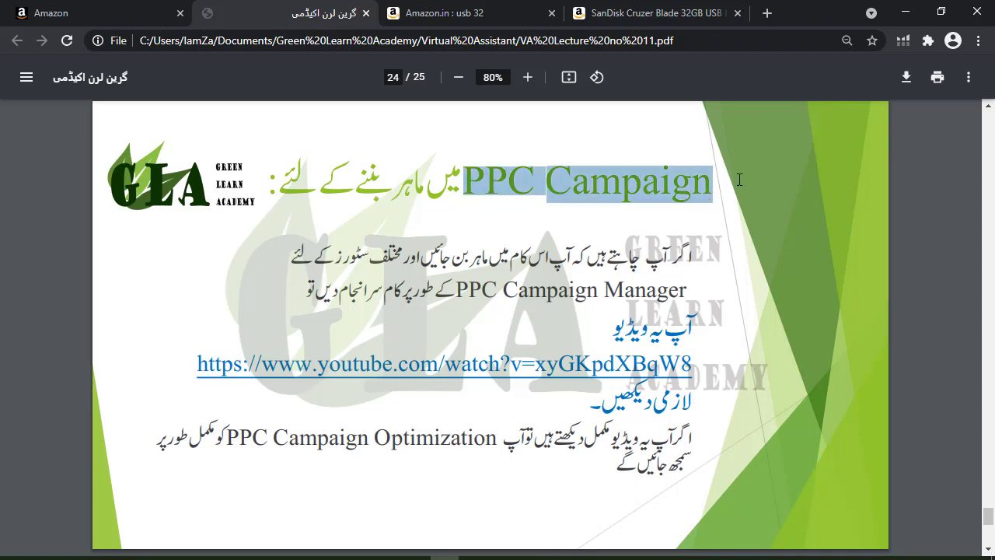
click(673, 205)
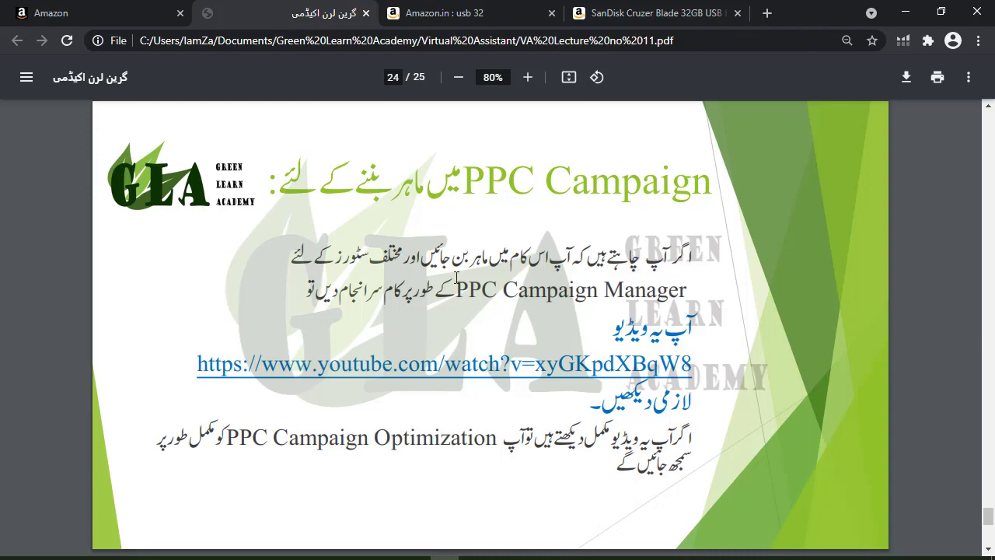
Review the slides back to PPC Campaign Optimizing and return to slide 24 with the recommended YouTube video link
scroll(456, 279, up, 20)
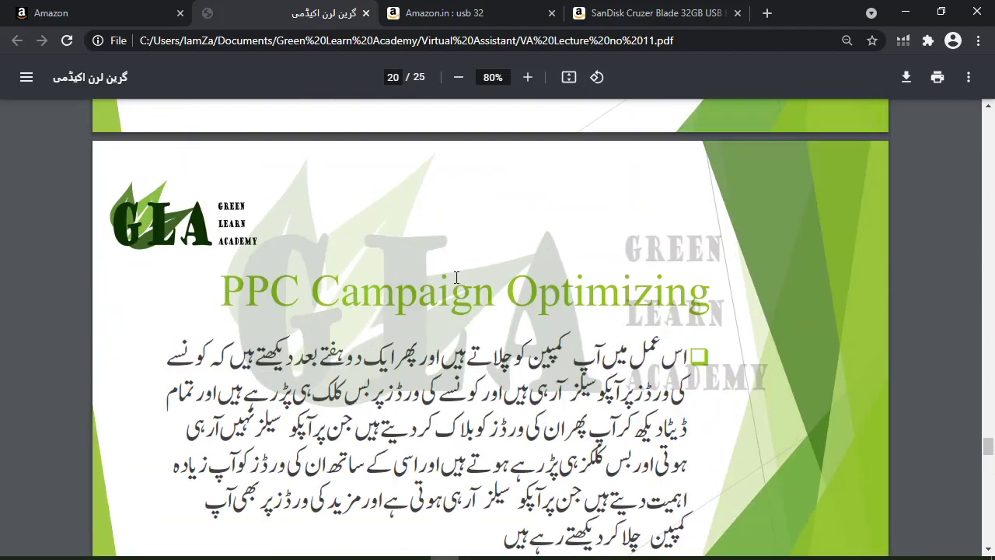
scroll(456, 278, down, 20)
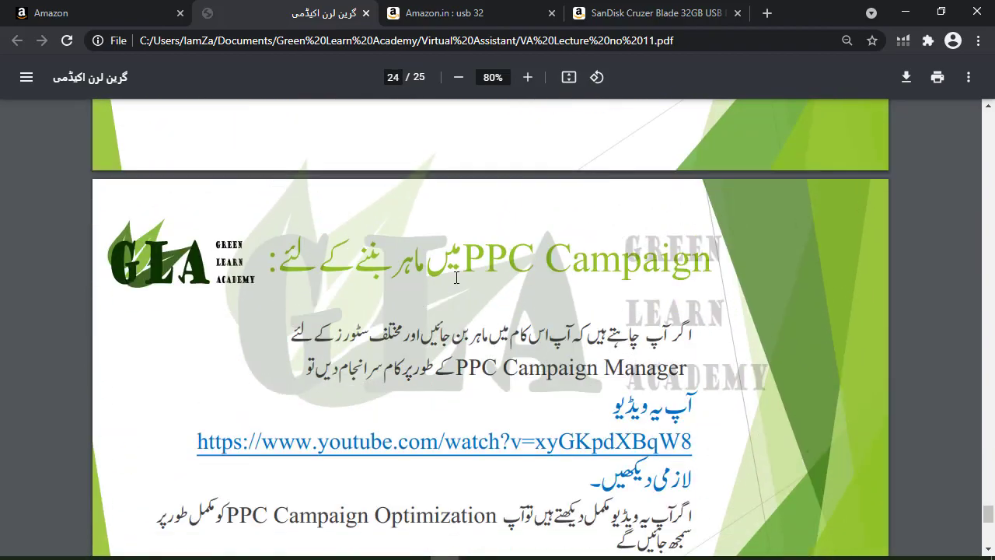
scroll(456, 278, up, 3)
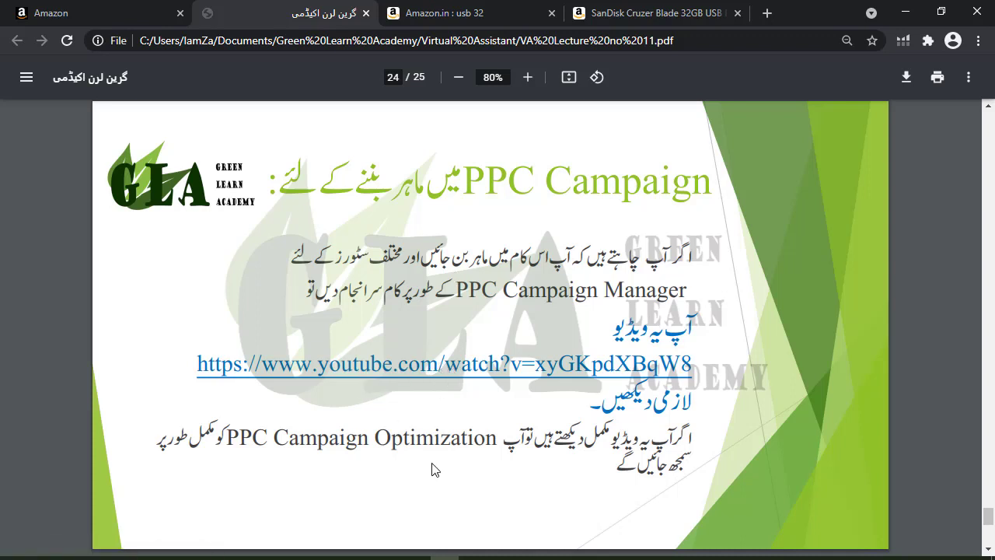
Switch from the lecture PDF to Seller Central and start creating a new Sponsored Products campaign
click(125, 15)
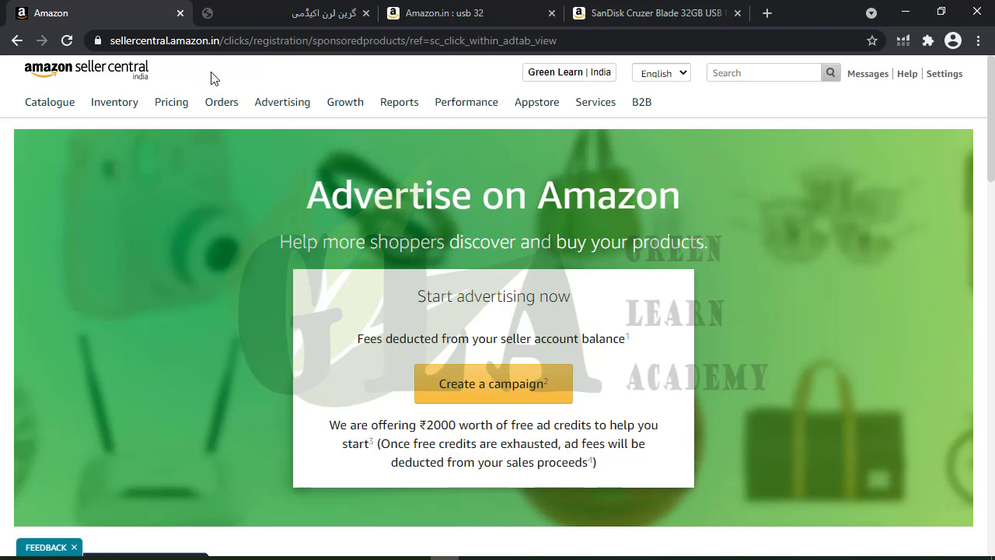
mouse_move(284, 100)
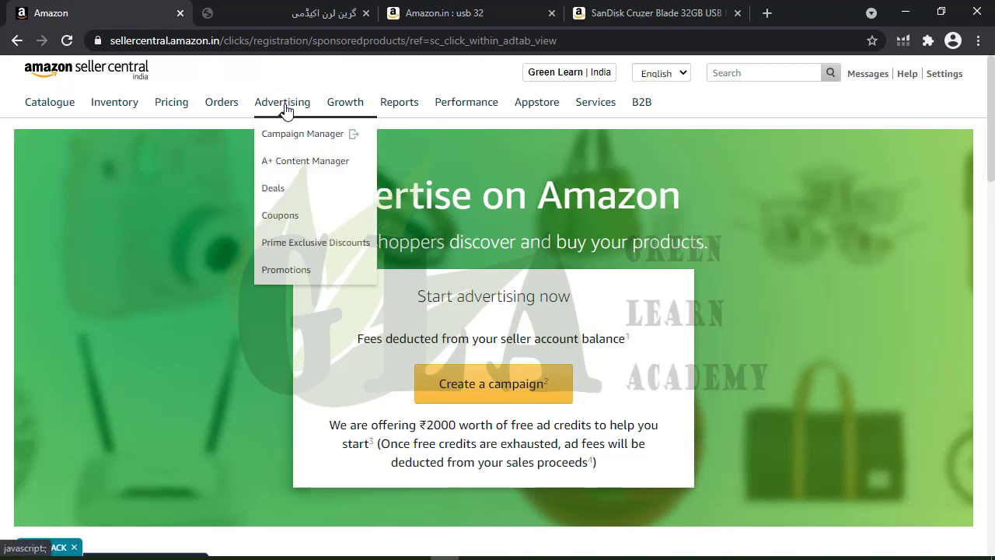
click(327, 14)
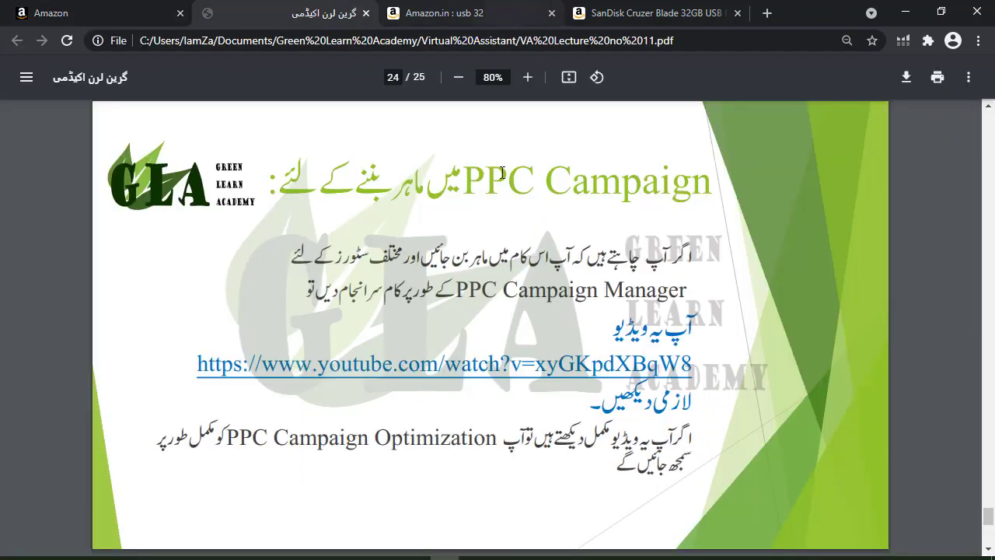
click(87, 9)
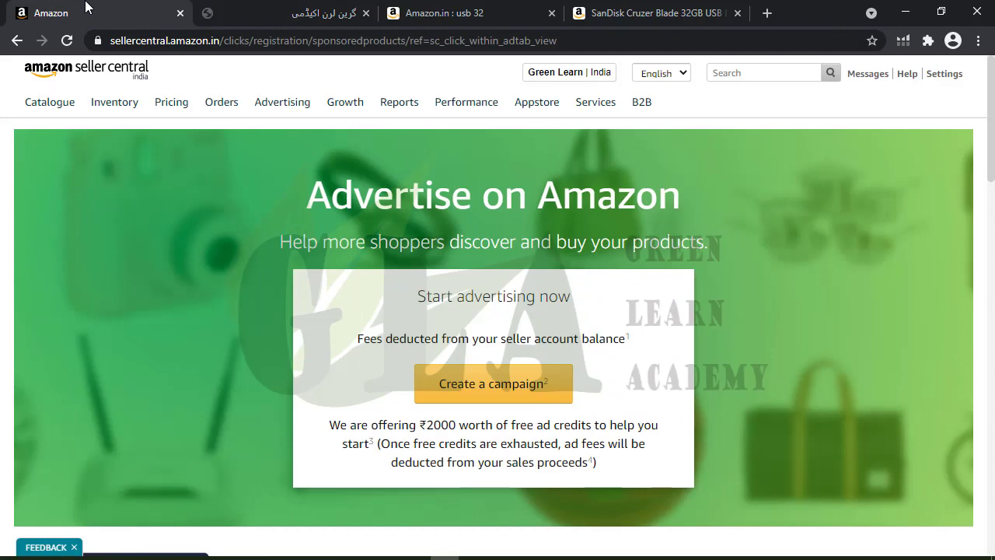
mouse_move(260, 123)
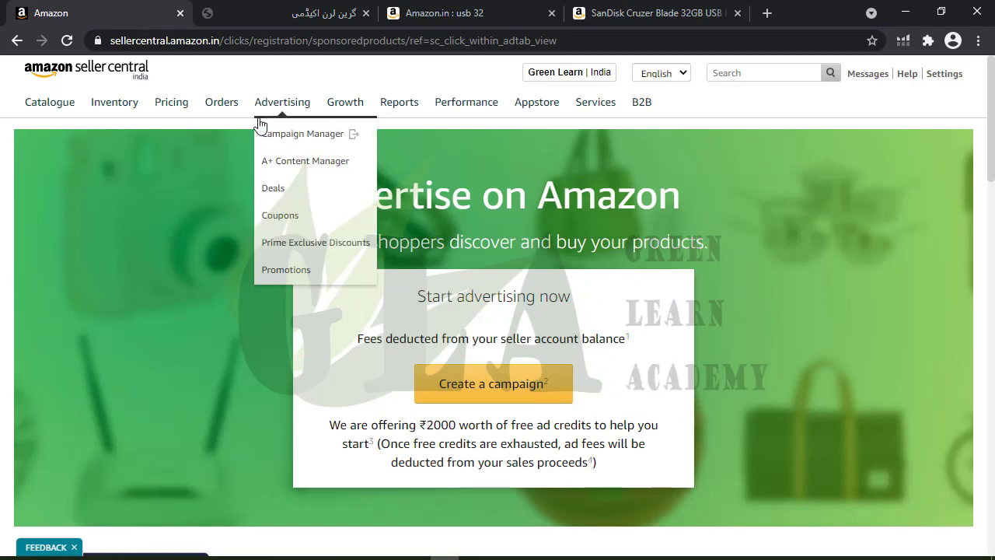
click(305, 144)
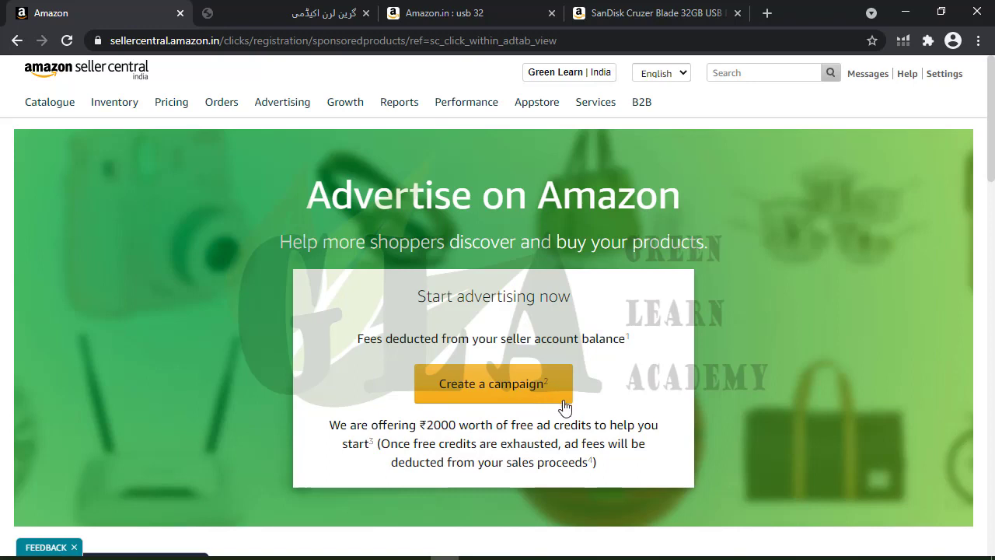
click(493, 383)
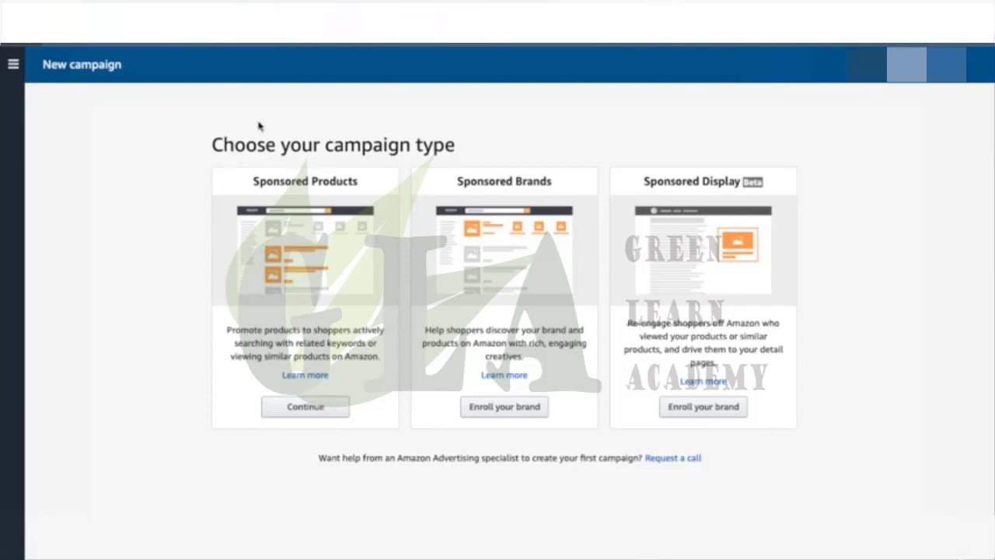
click(308, 409)
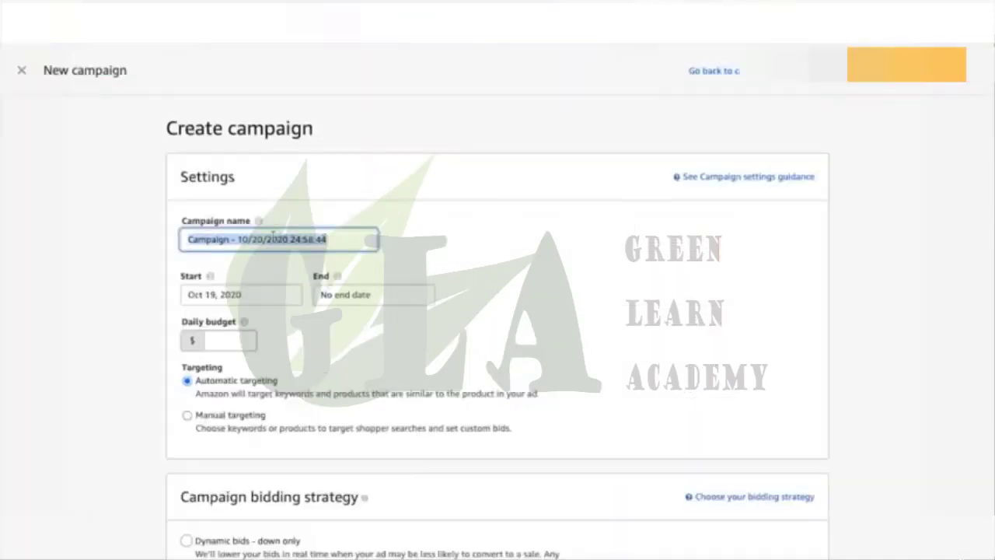
Replace the default campaign name with Automatic_DG
key(BackSpace)
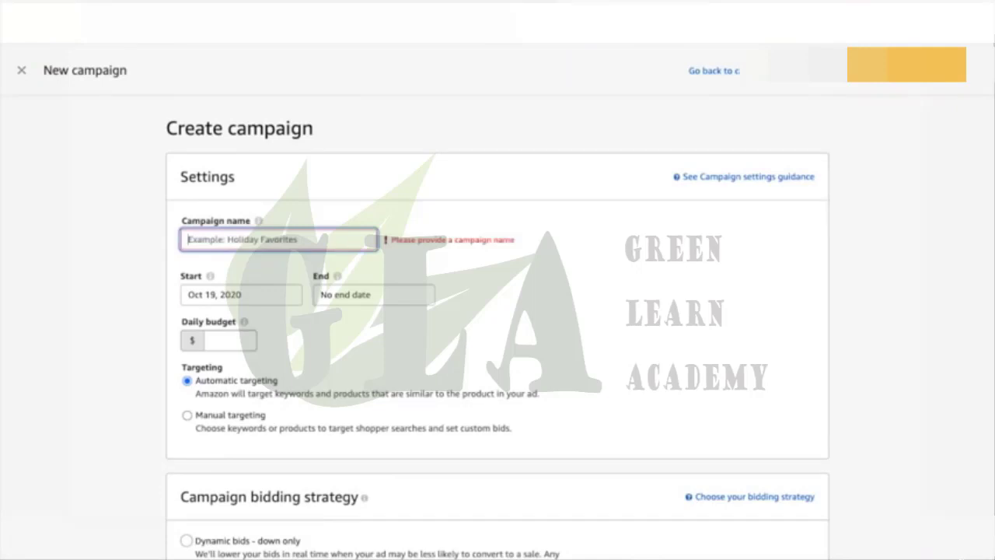
text(Auto)
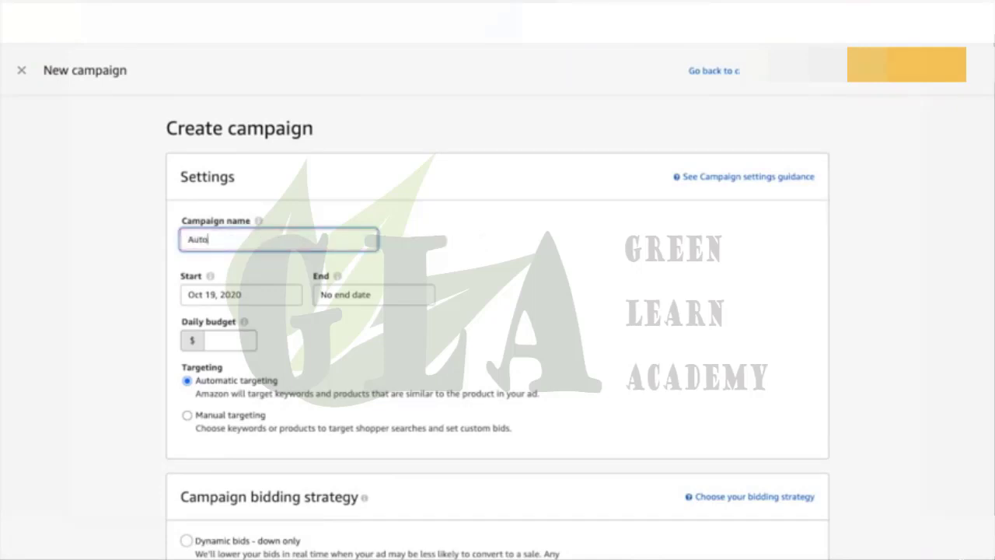
text(mati)
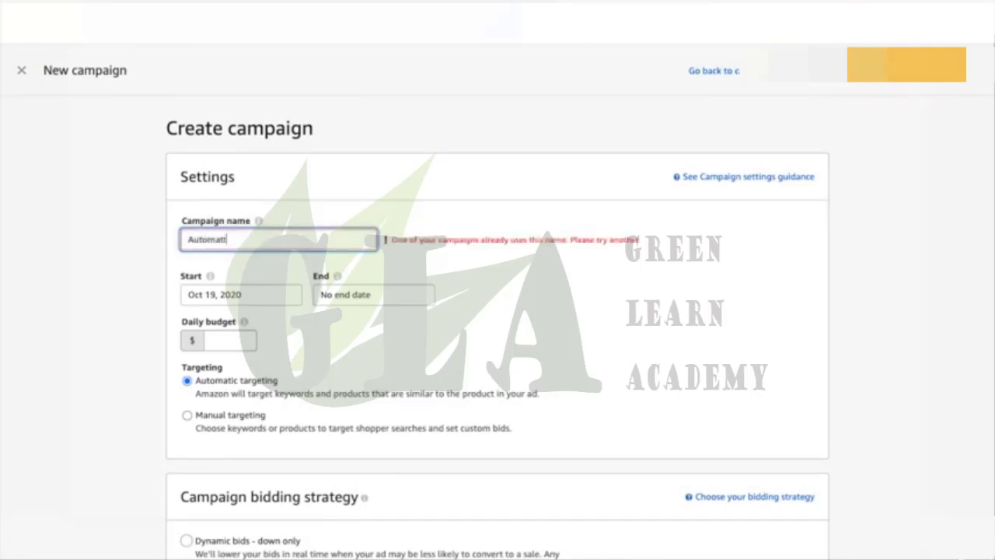
text(c)
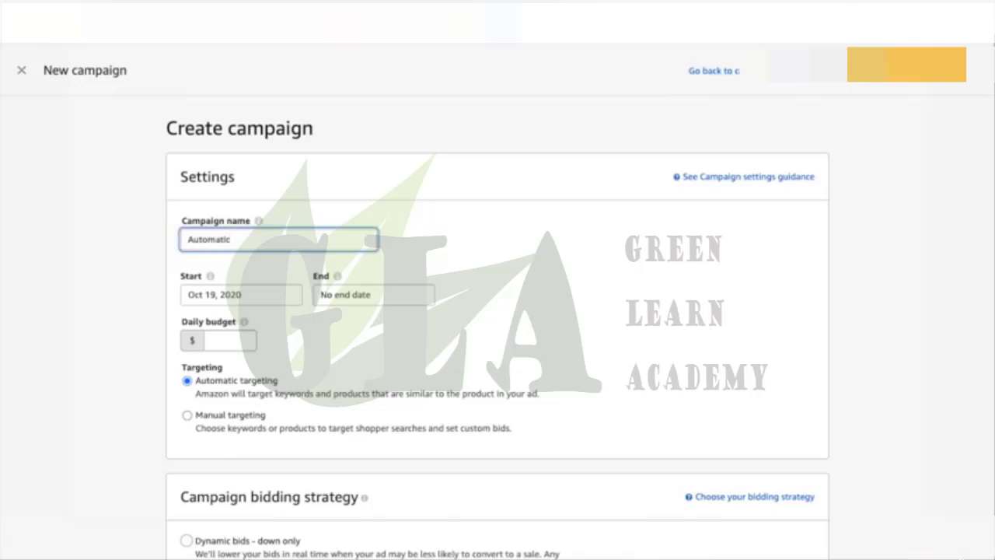
text(_DG)
click(505, 254)
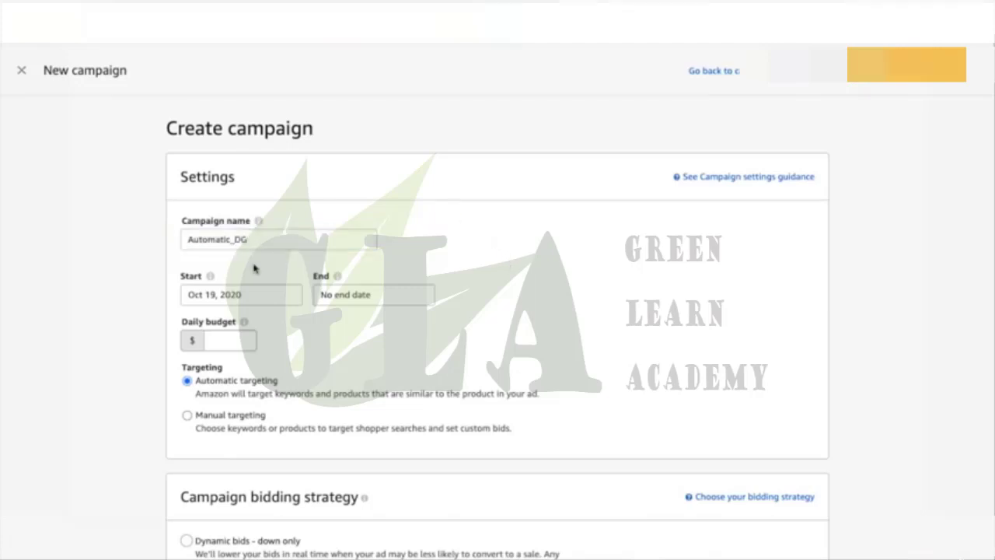
Set the campaign's daily budget to $10
scroll(253, 268, down, 1)
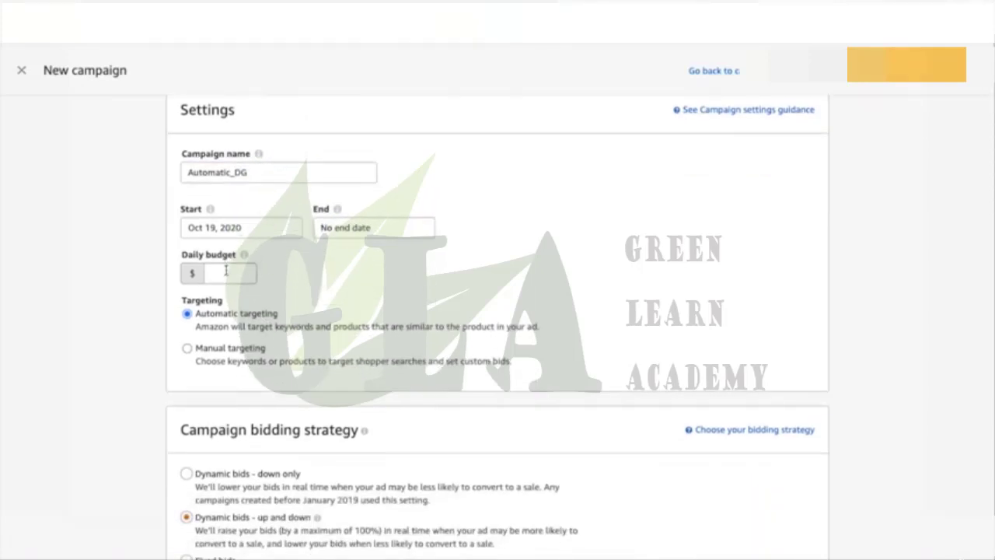
click(226, 272)
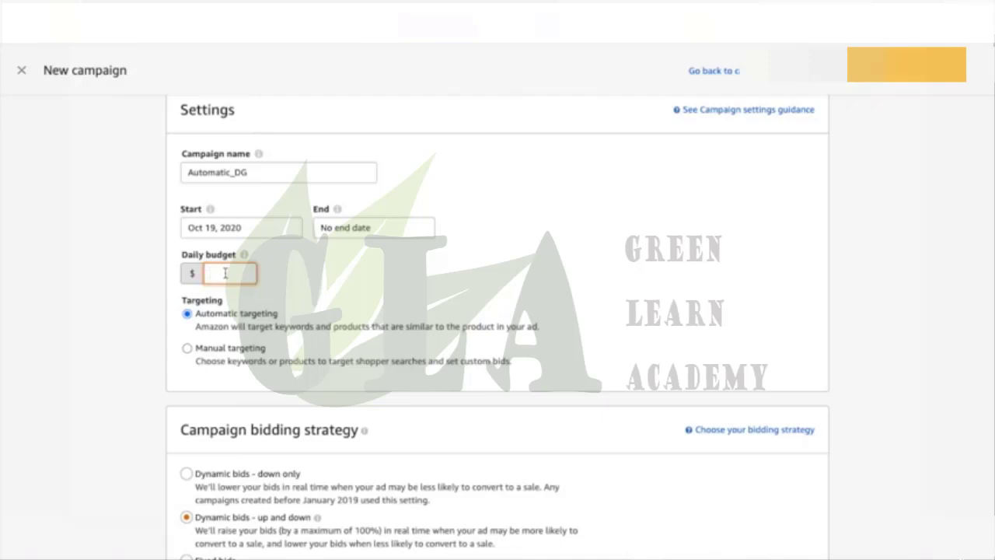
text(10)
click(347, 289)
Review the campaign settings, the automatic and manual targeting options, and the dynamic and fixed bidding strategies
scroll(354, 292, up, 1)
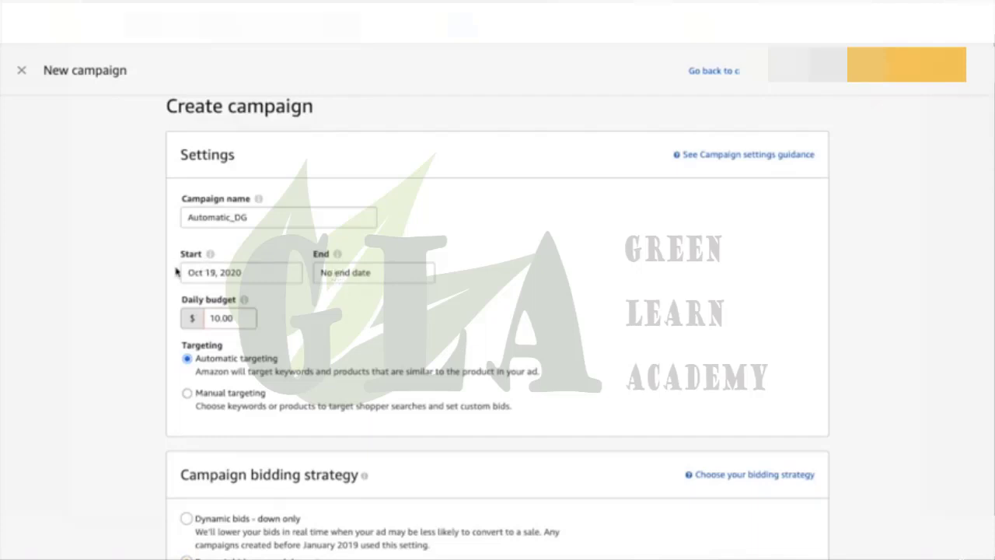
scroll(270, 278, down, 2)
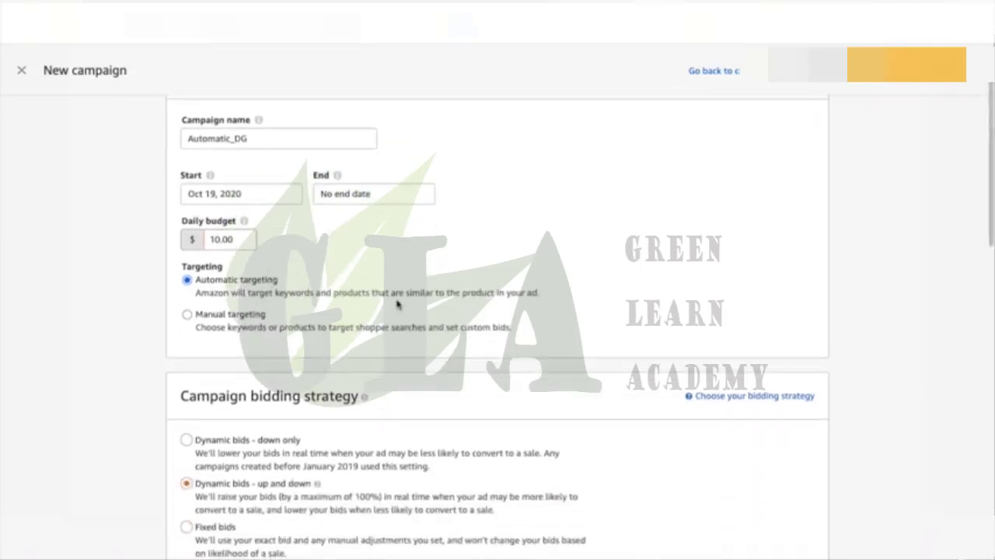
scroll(396, 301, down, 1)
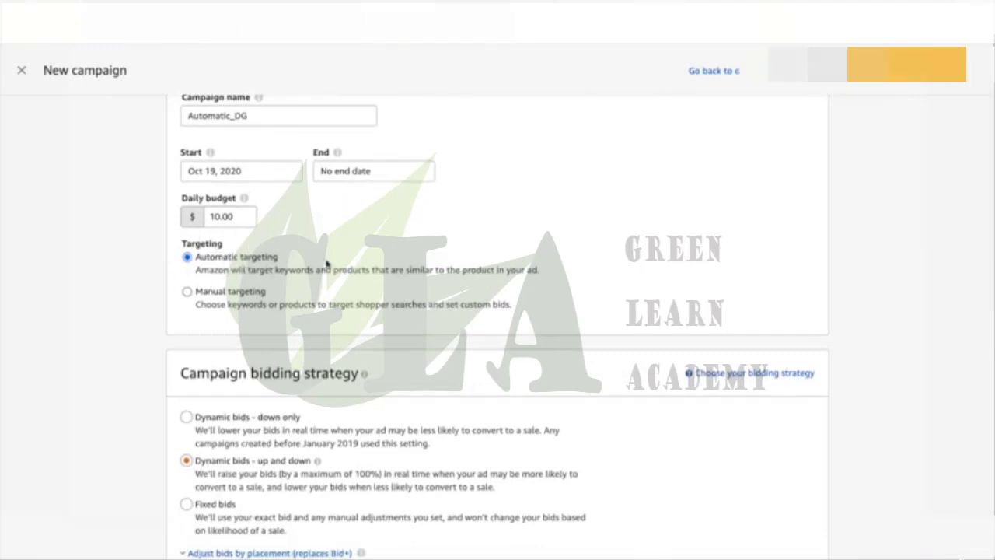
scroll(328, 265, up, 1)
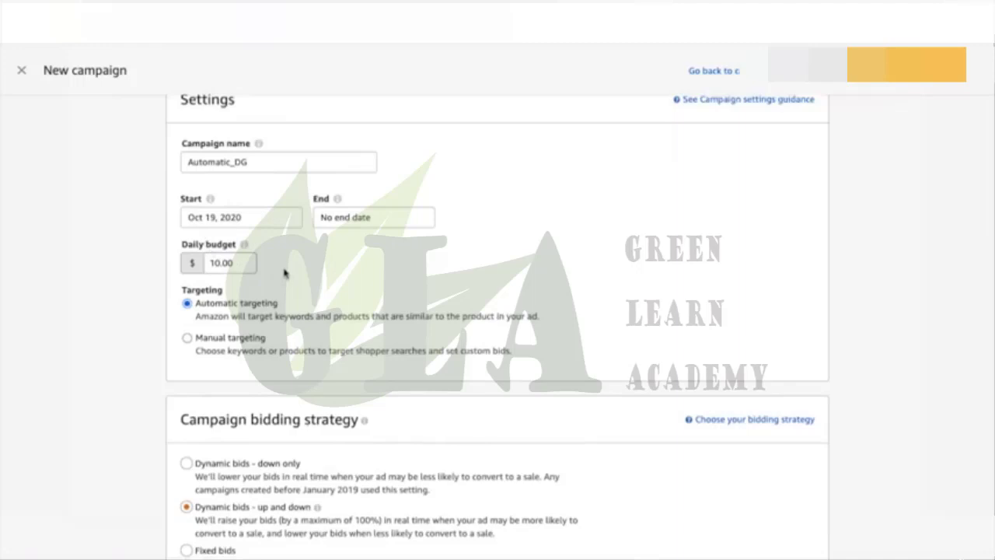
scroll(284, 273, up, 1)
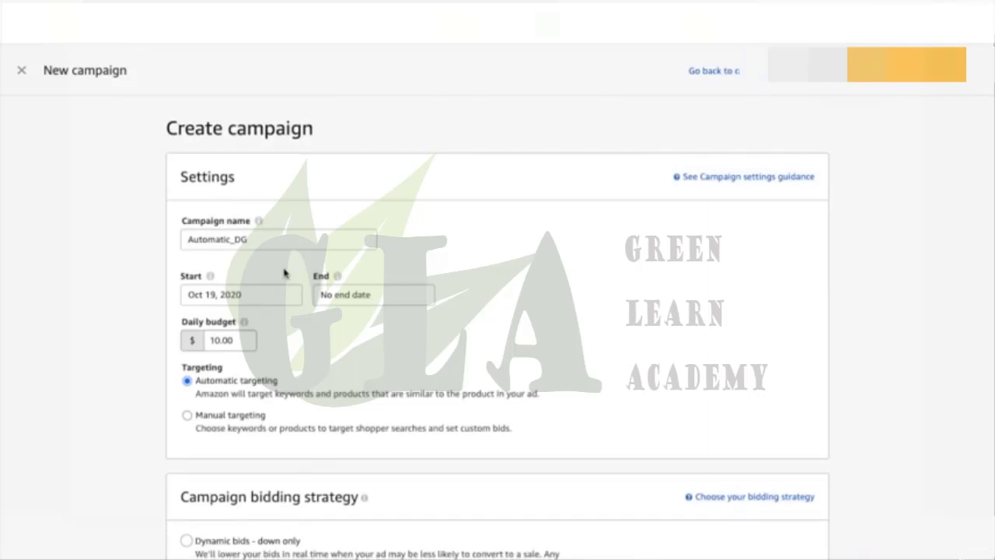
scroll(357, 362, down, 1)
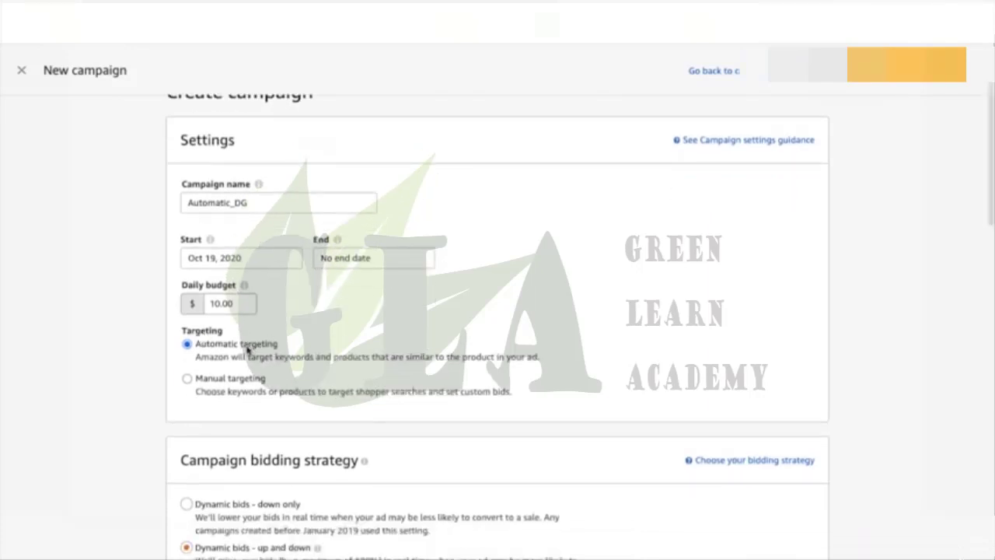
scroll(276, 360, down, 1)
scroll(276, 359, down, 2)
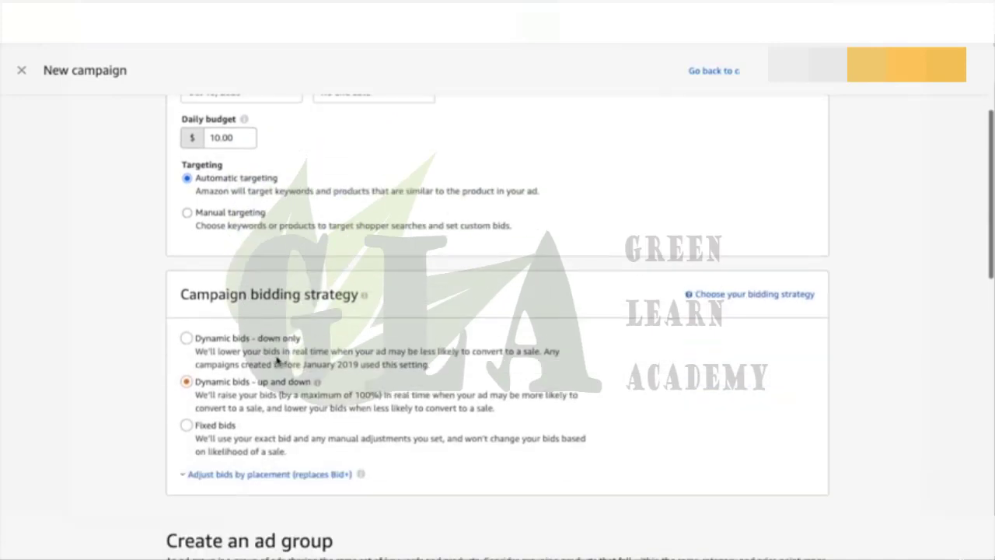
scroll(287, 345, down, 1)
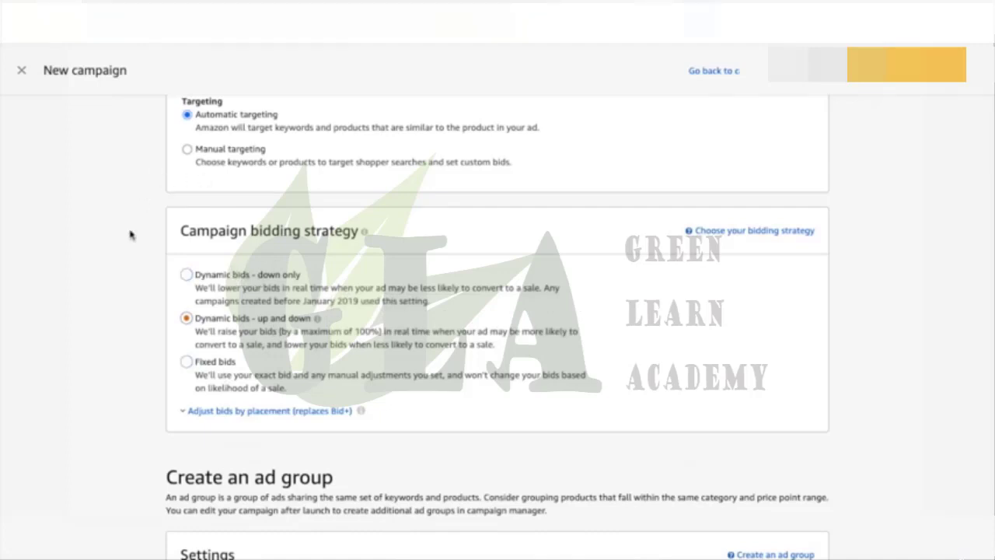
scroll(337, 294, up, 1)
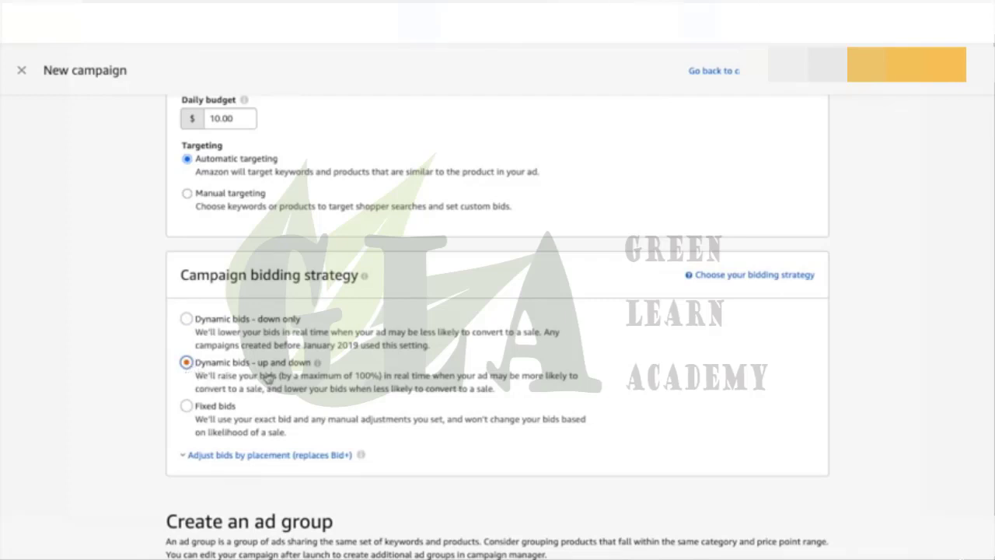
Replace the default ad group name with Automatic_Onemile
scroll(276, 376, down, 4)
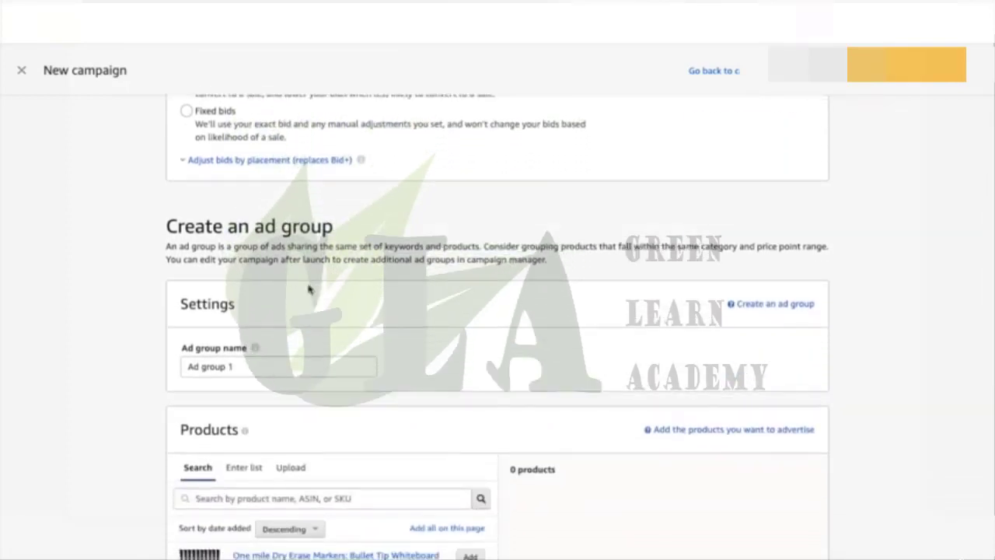
scroll(308, 289, down, 1)
triple_click(236, 323)
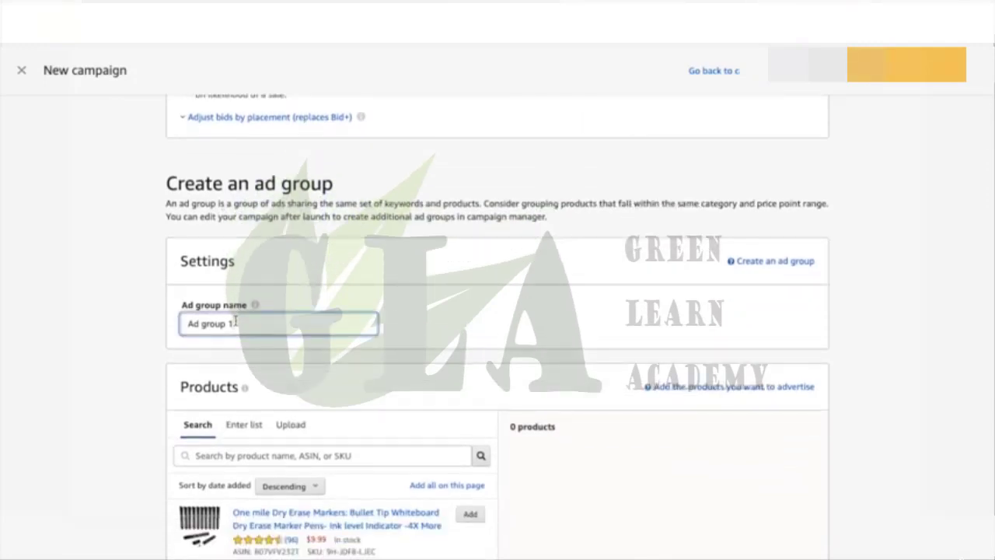
key(BackSpace)
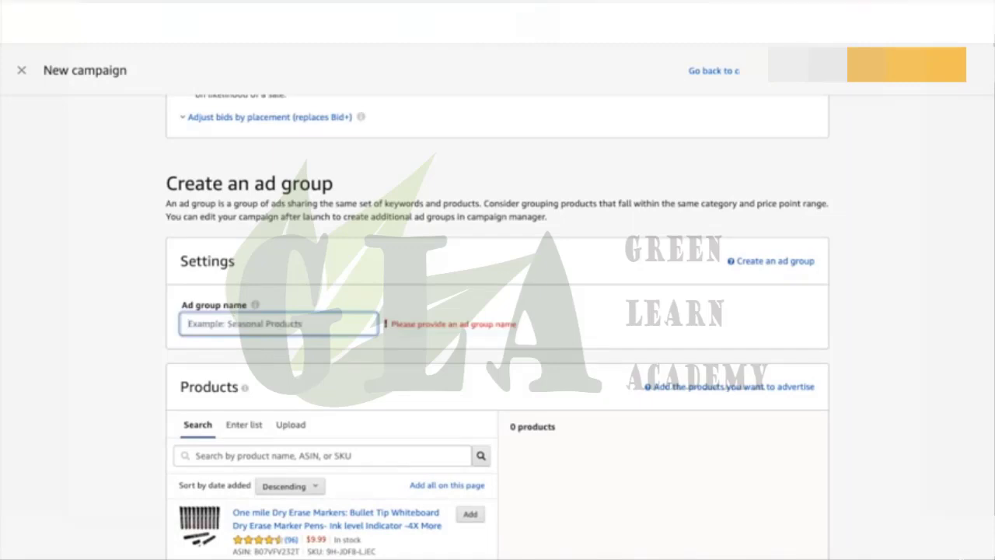
scroll(497, 327, down, 3)
scroll(498, 310, up, 2)
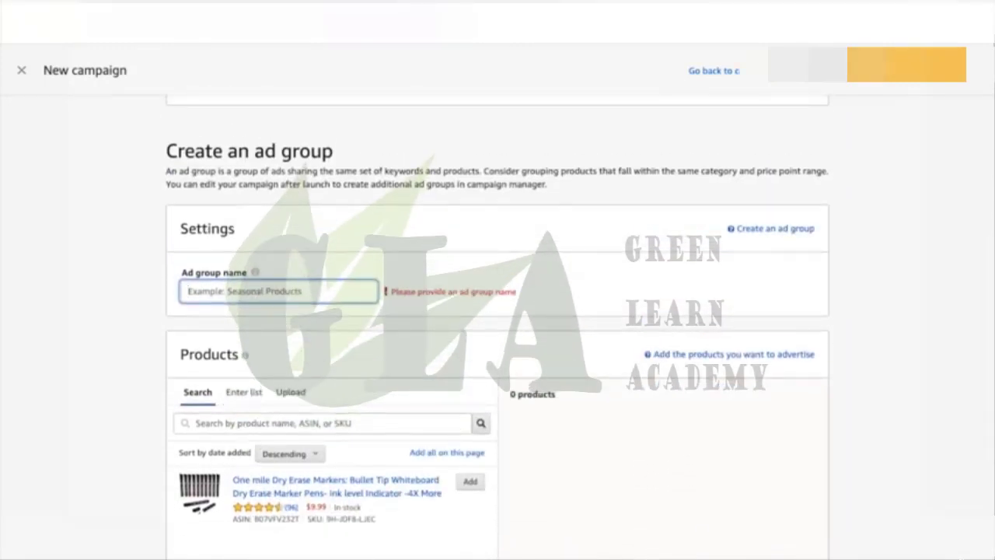
text(Automatic_)
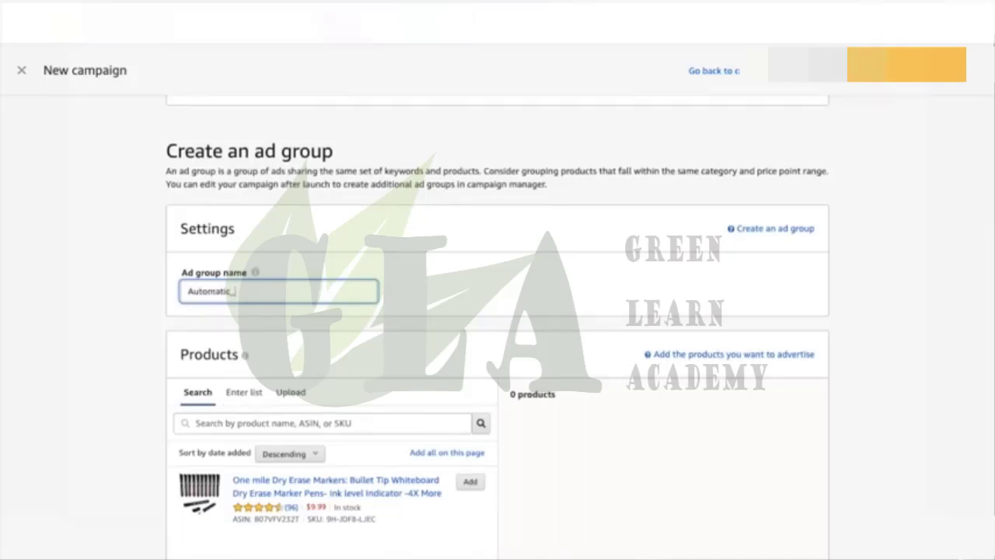
text(O)
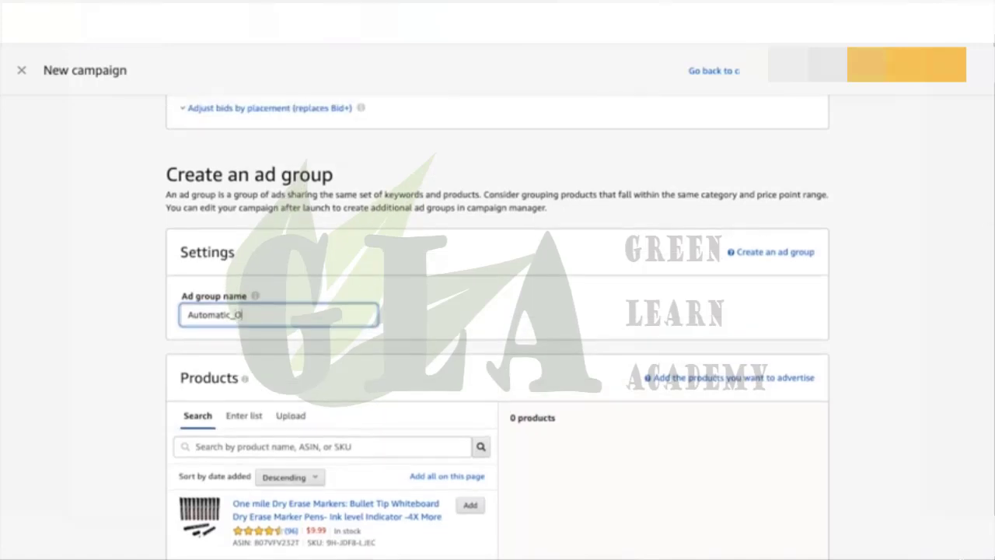
text(nemile)
click(443, 344)
Change the product part of the ad group name so that it reads Automatic_Marker
double_click(307, 316)
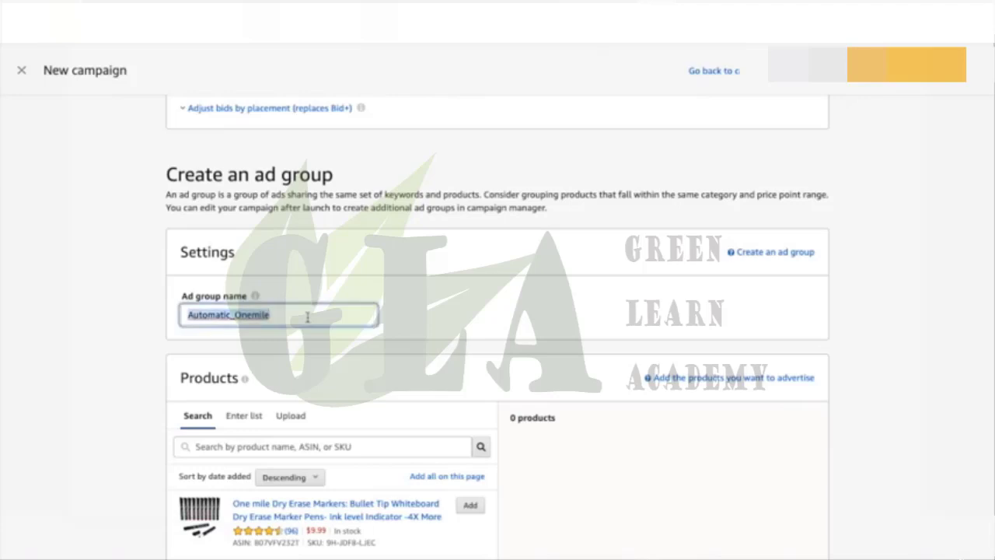
click(307, 316)
key(BackSpace)
key(BackSpace)
key(BackSpace)
key(BackSpace)
key(BackSpace)
key(BackSpace)
key(BackSpace)
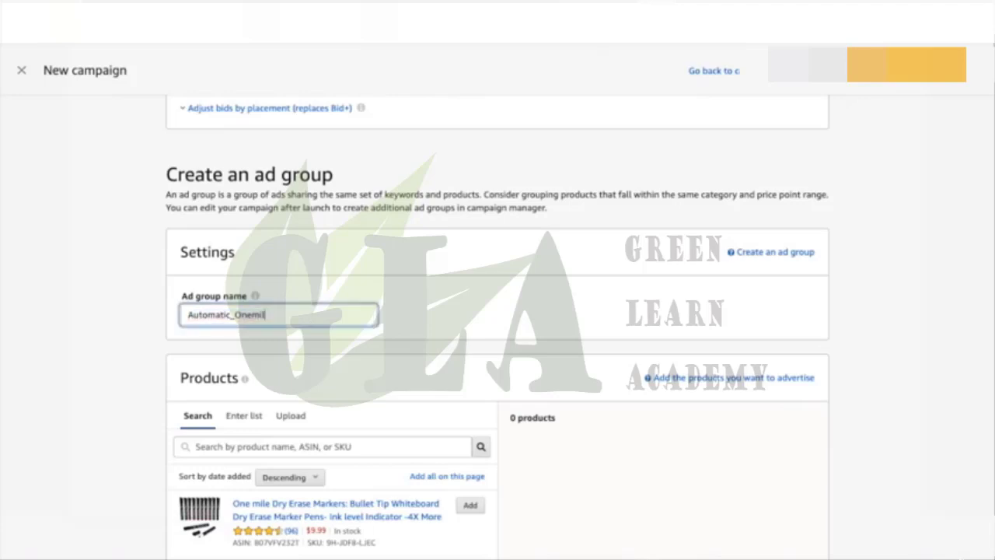
text(Marker)
click(498, 311)
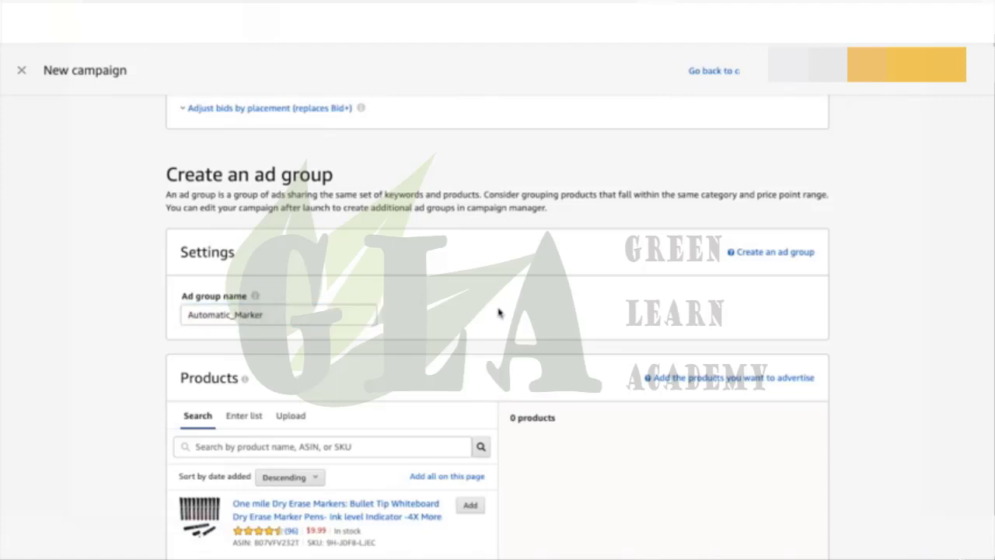
Add the One mile Dry Erase Markers product to the ad group's advertised products
scroll(412, 489, down, 2)
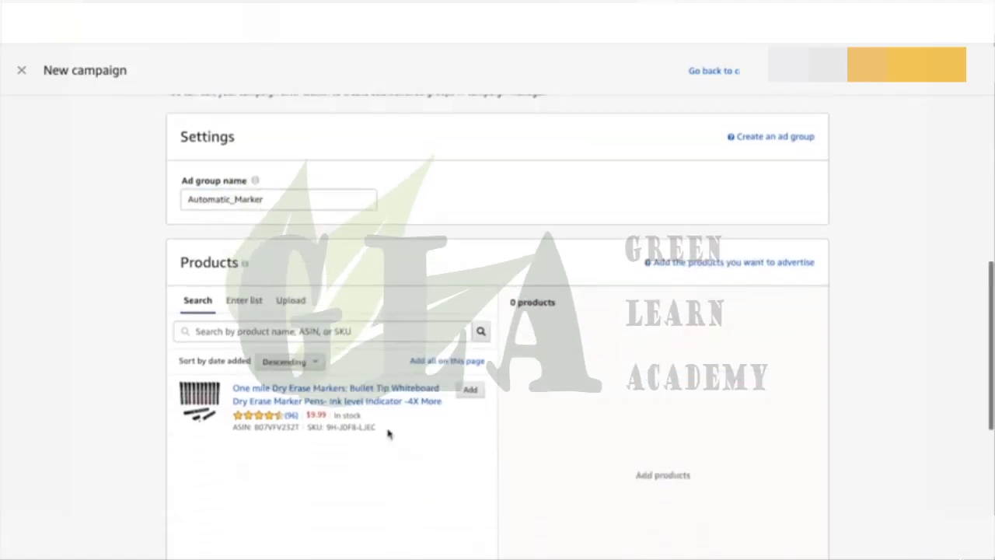
click(470, 390)
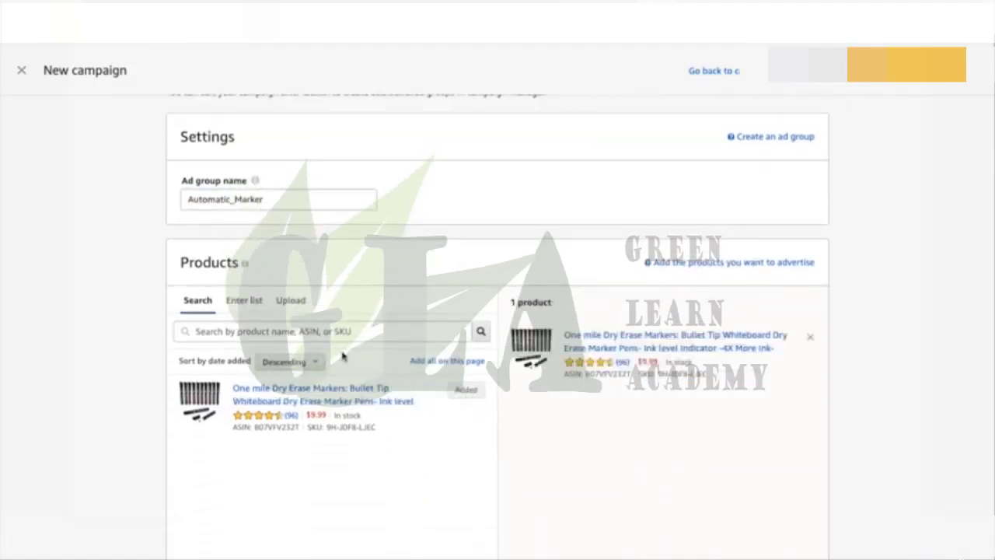
Review the default bid, suggested bid range and targeting-group option, along with the optional negative keyword and negative product targeting sections
scroll(339, 354, down, 5)
scroll(340, 354, down, 2)
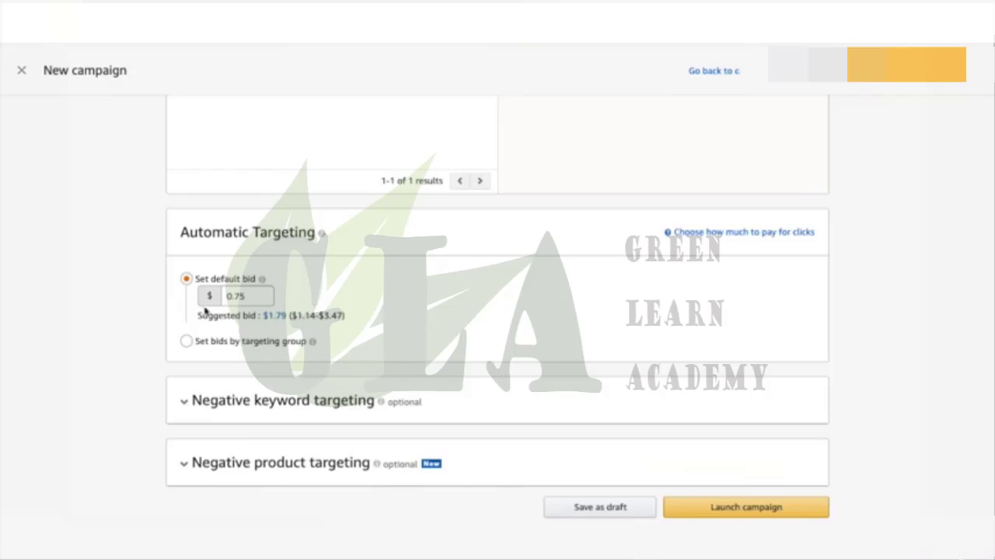
double_click(238, 295)
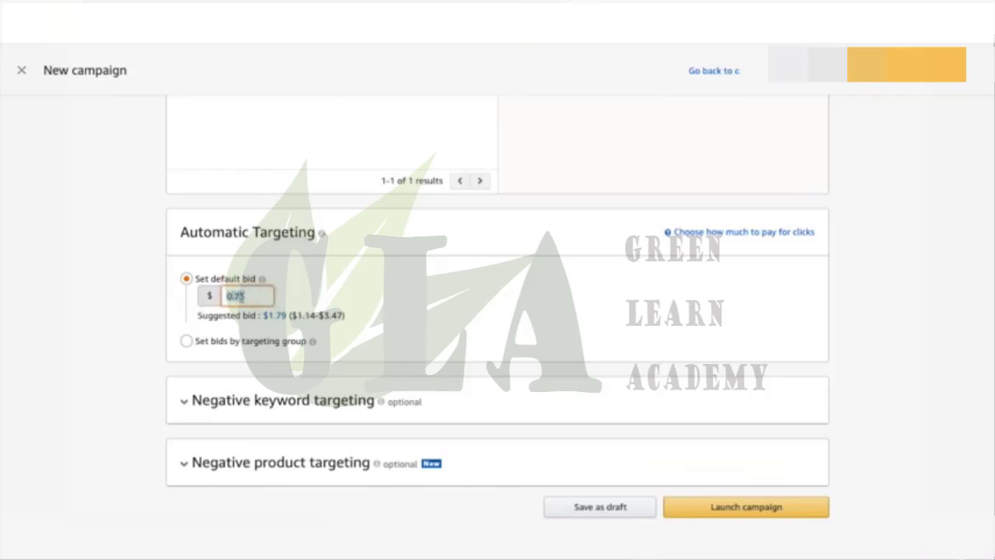
drag(235, 296, 273, 289)
click(277, 289)
scroll(345, 282, down, 1)
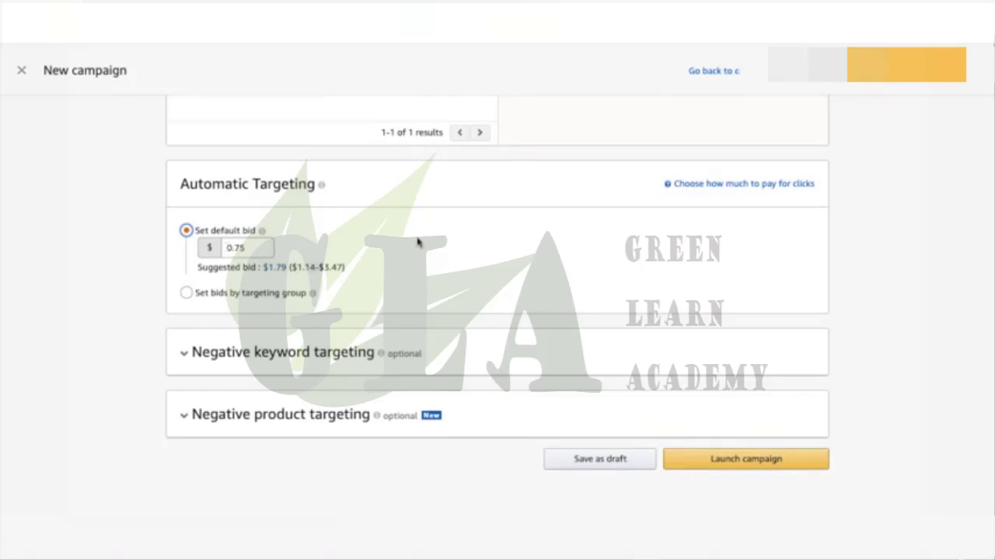
scroll(416, 241, down, 1)
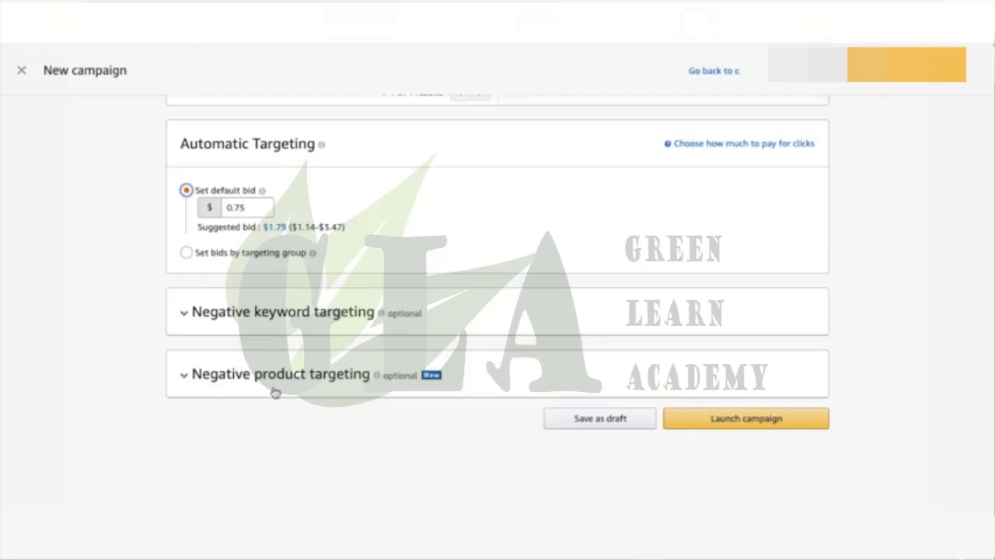
scroll(275, 392, up, 5)
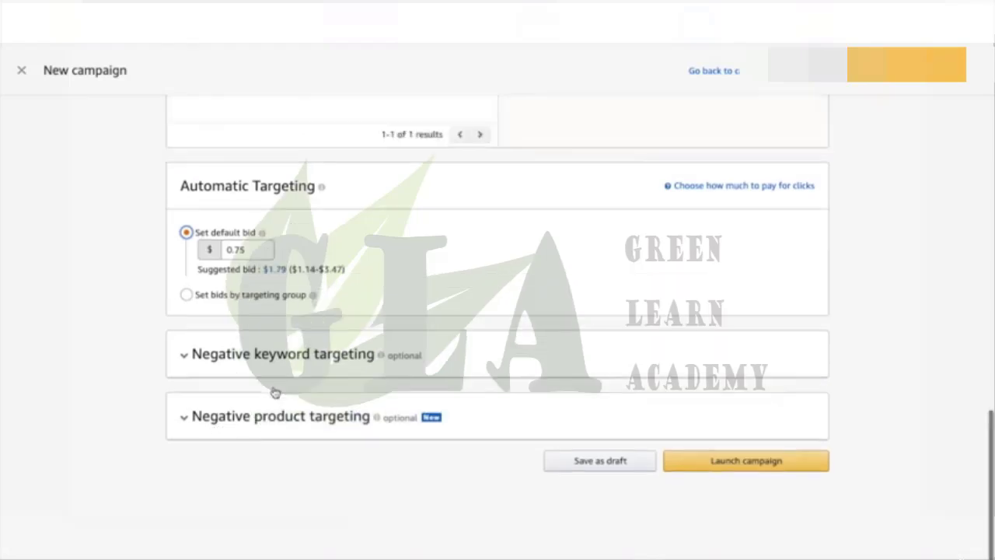
scroll(273, 391, down, 5)
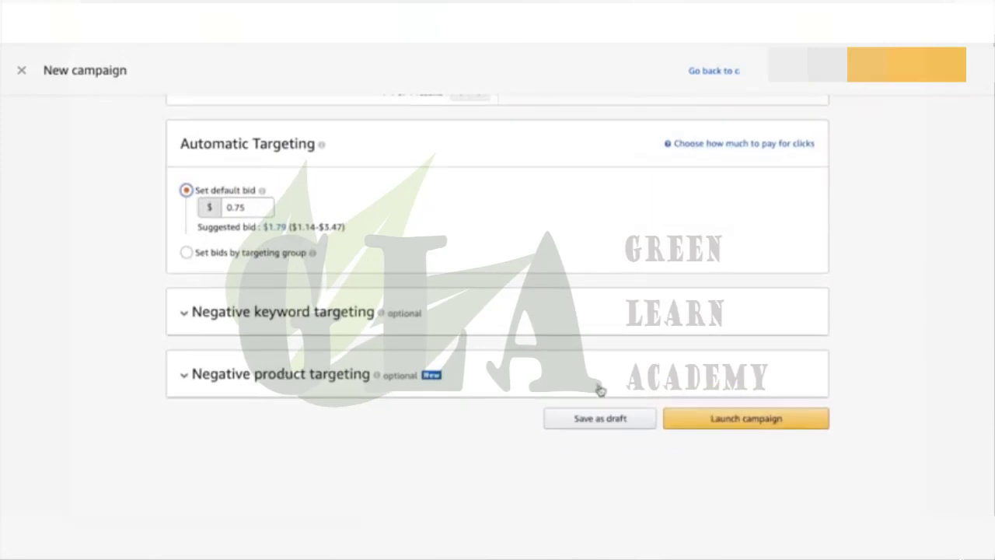
Launch the automatic-targeting campaign and go on to the campaign manager
click(744, 420)
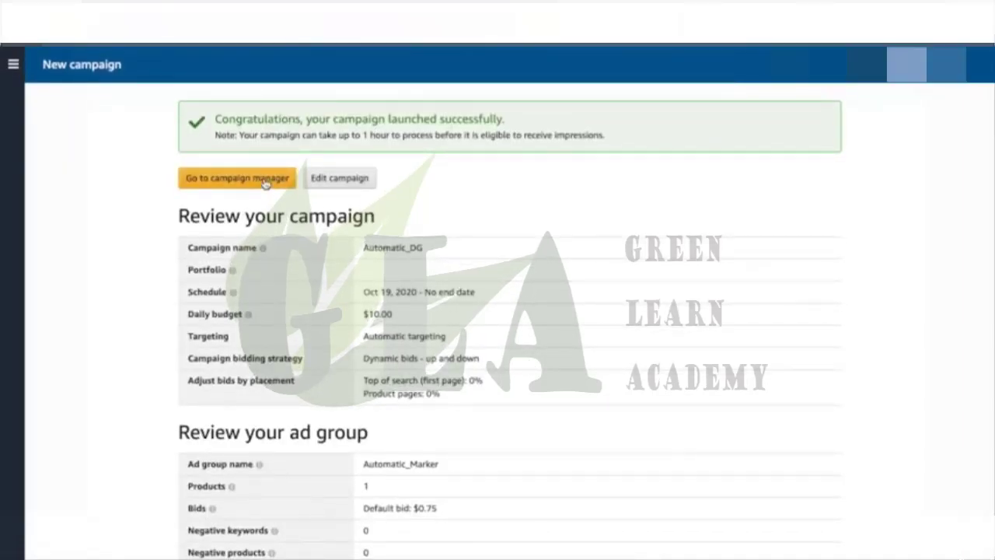
click(264, 179)
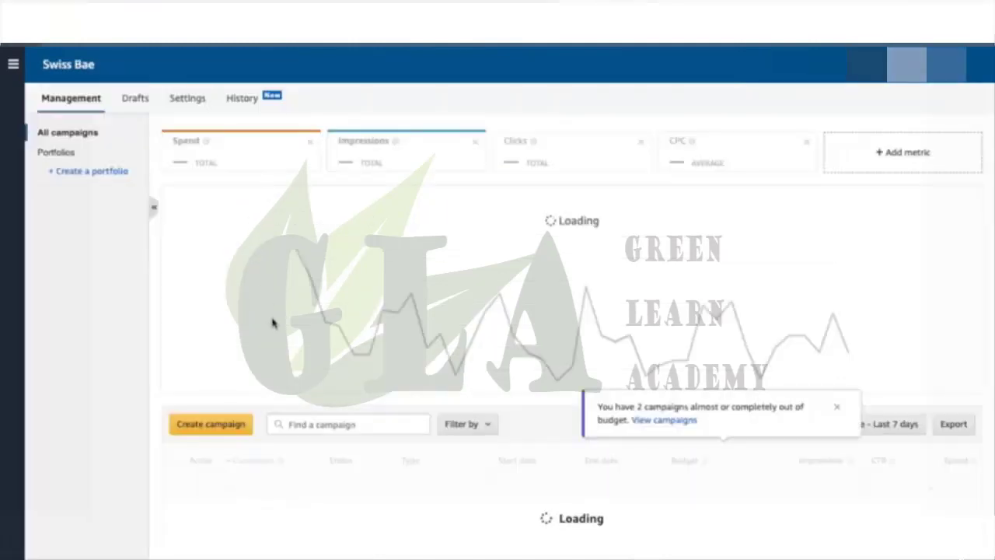
Pause the Automatic_DG campaign in the campaign list
scroll(272, 322, down, 2)
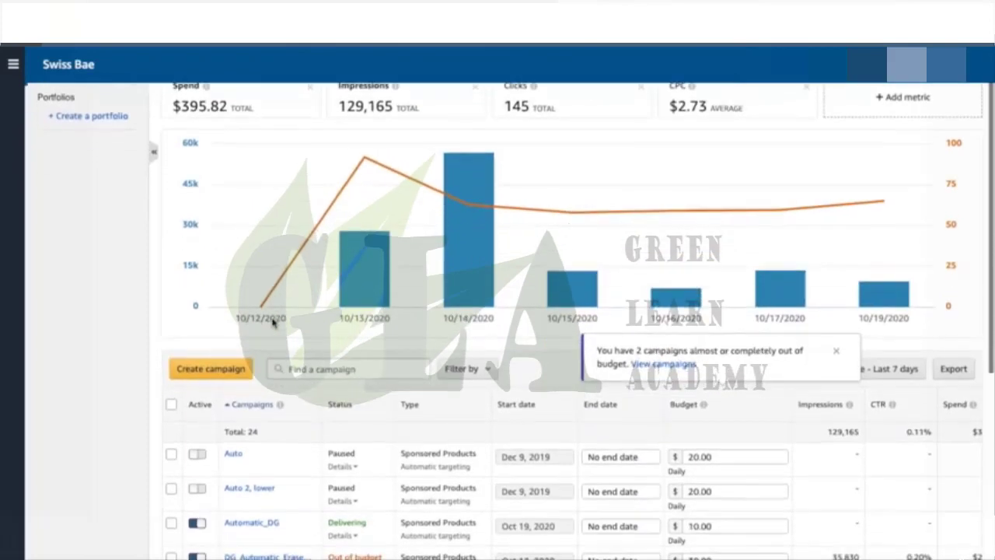
scroll(272, 323, down, 1)
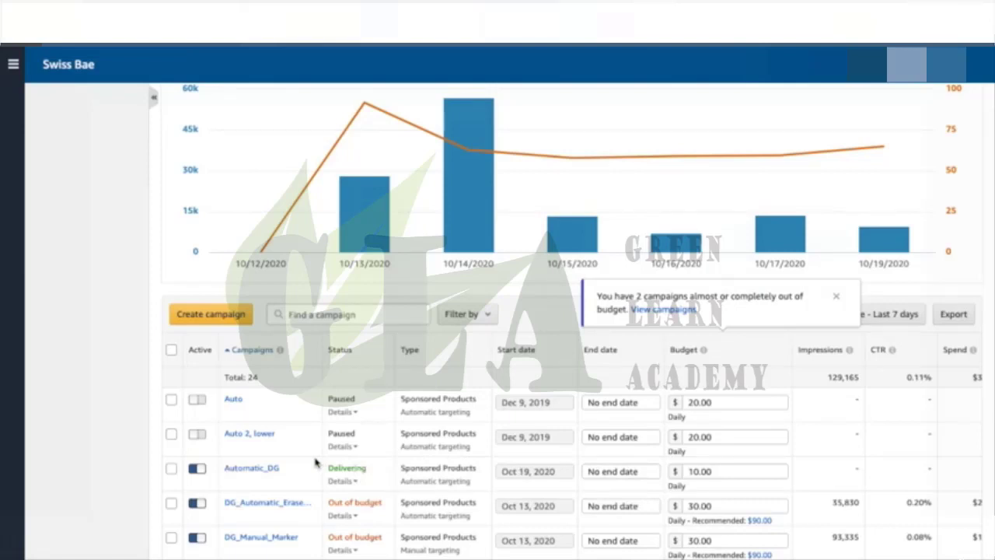
click(196, 471)
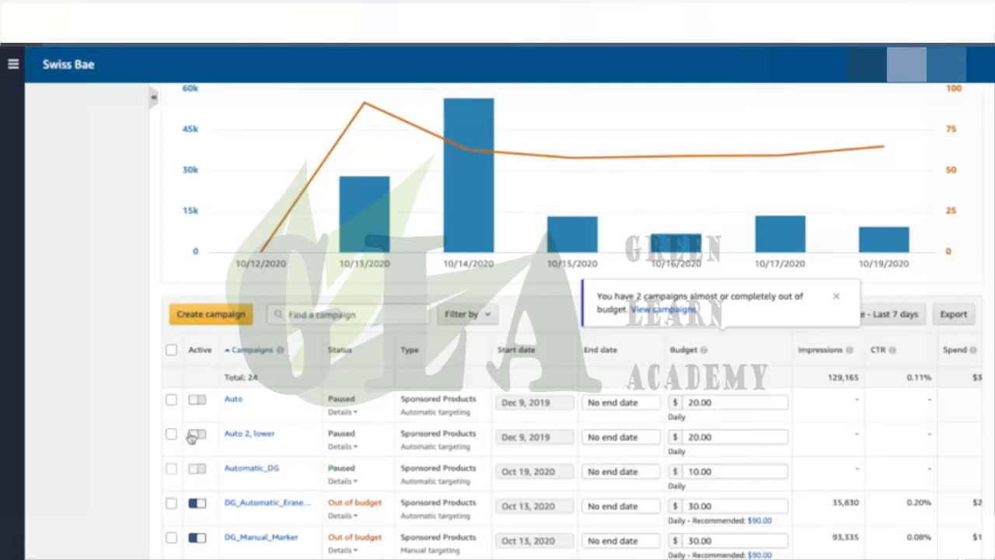
Start a new Sponsored Products campaign and name it Manual_Keywords_DG in place of the default name
click(220, 316)
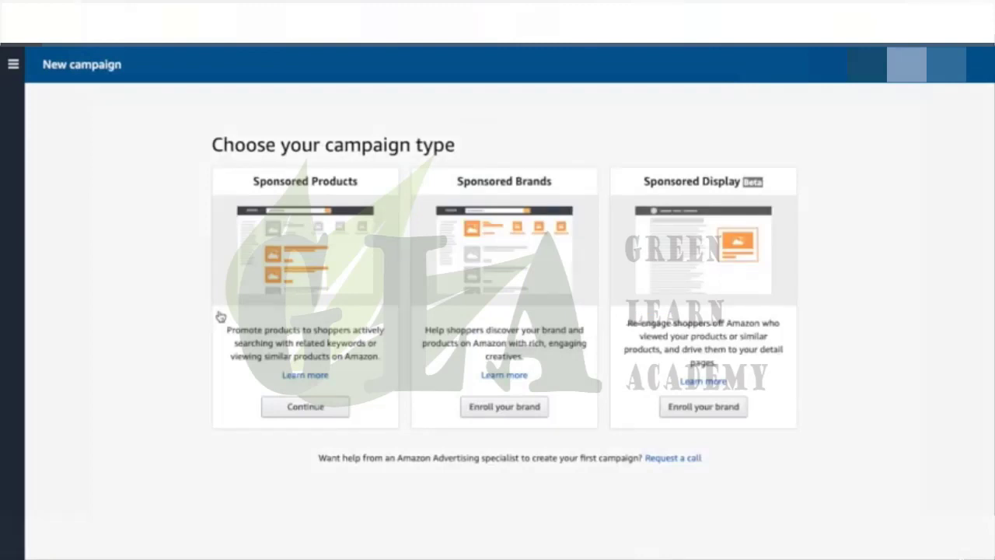
click(315, 414)
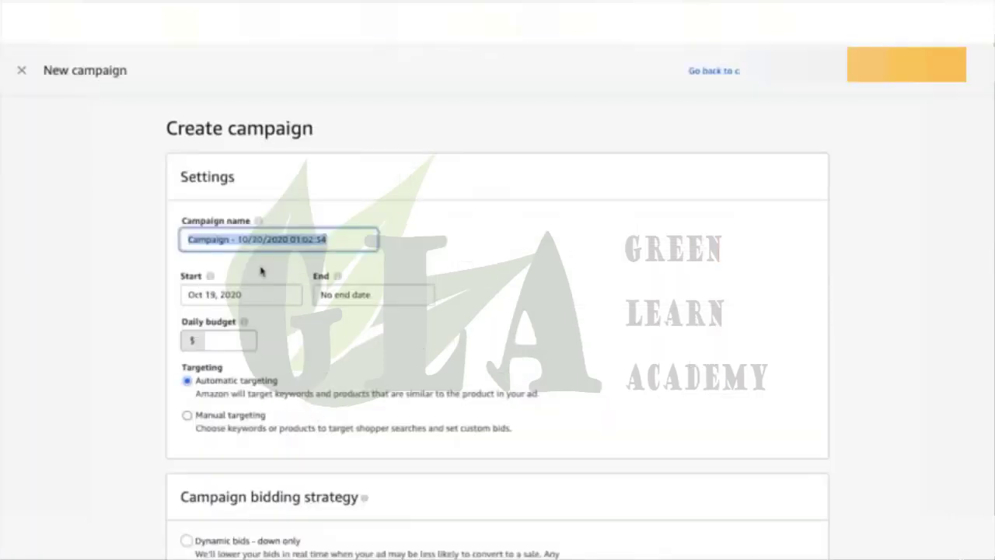
key(BackSpace)
key(ctrl+z)
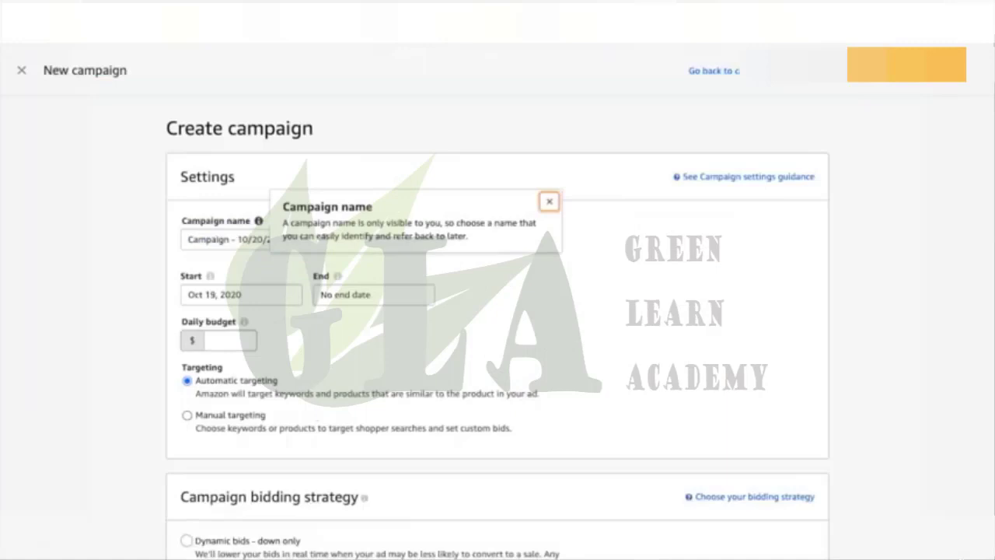
key(BackSpace)
click(223, 241)
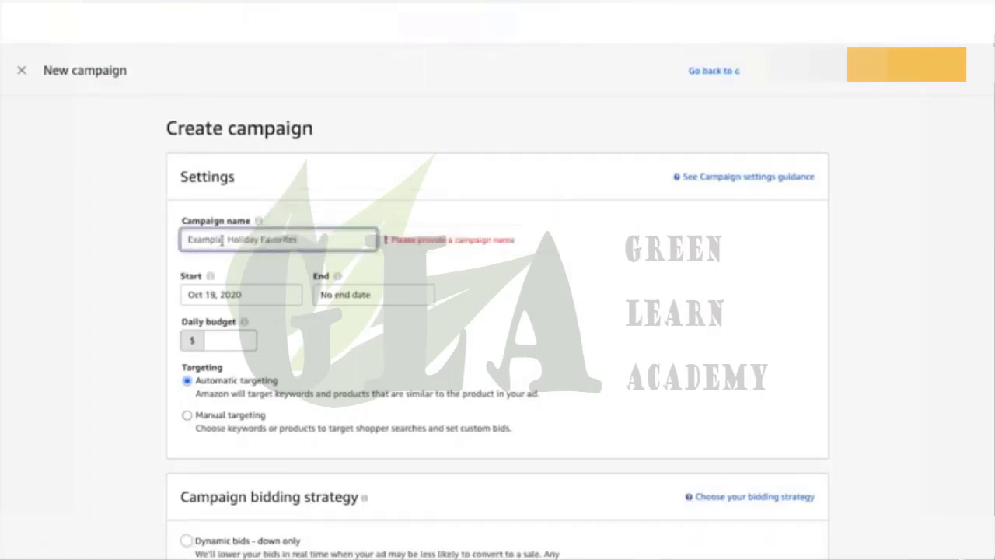
text(Manual)
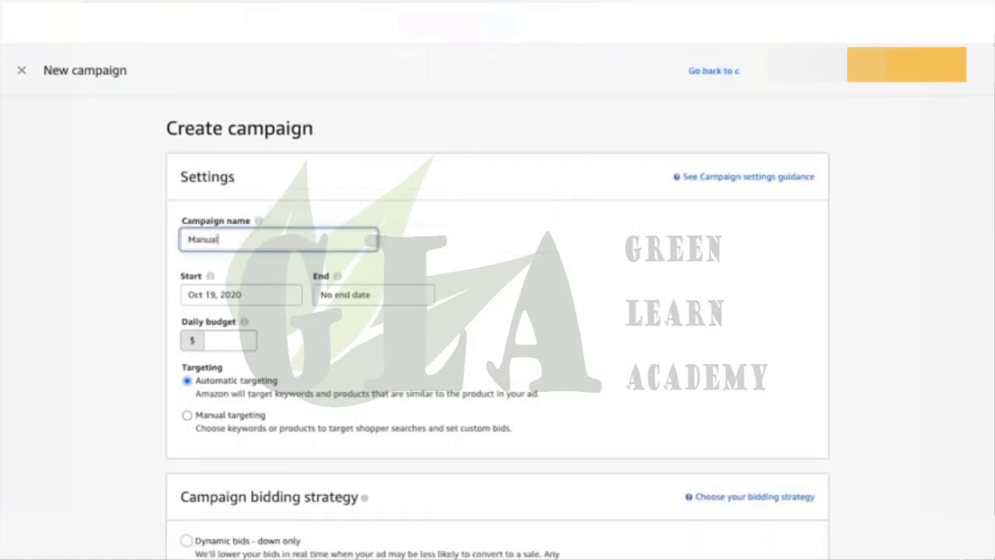
text(_Keywords_DG)
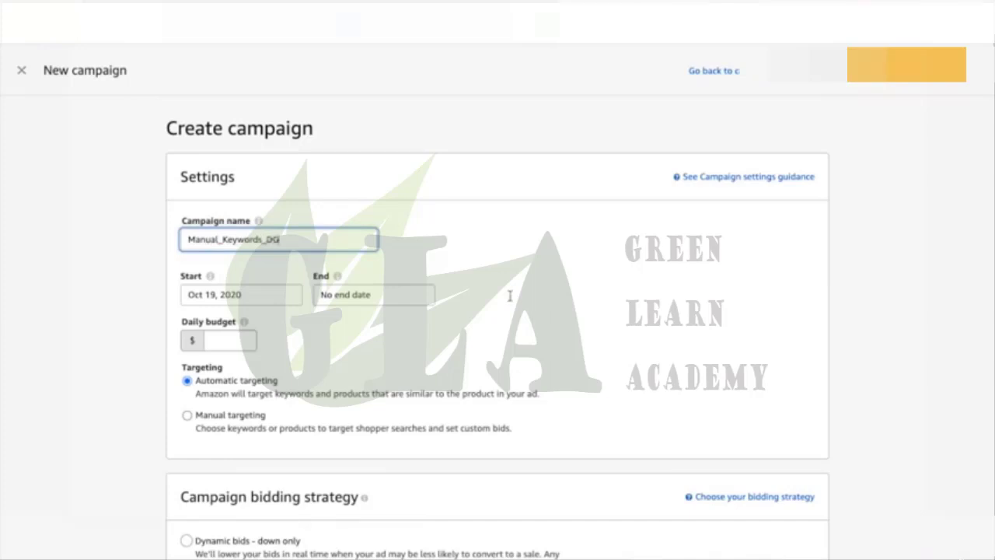
click(512, 297)
Set the campaign's daily budget to $10 and choose manual targeting
scroll(378, 320, down, 3)
click(231, 237)
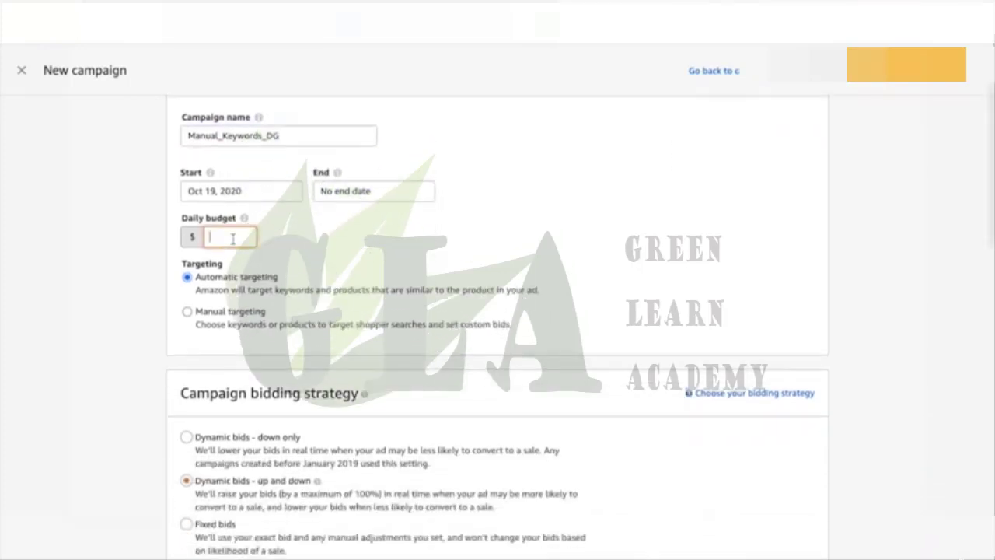
text(10)
click(584, 225)
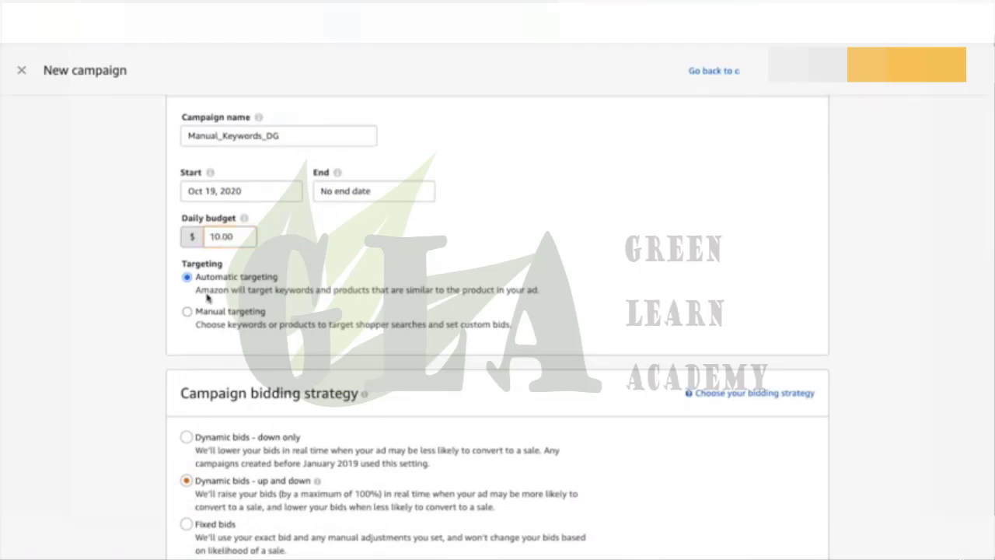
click(186, 312)
scroll(447, 337, down, 1)
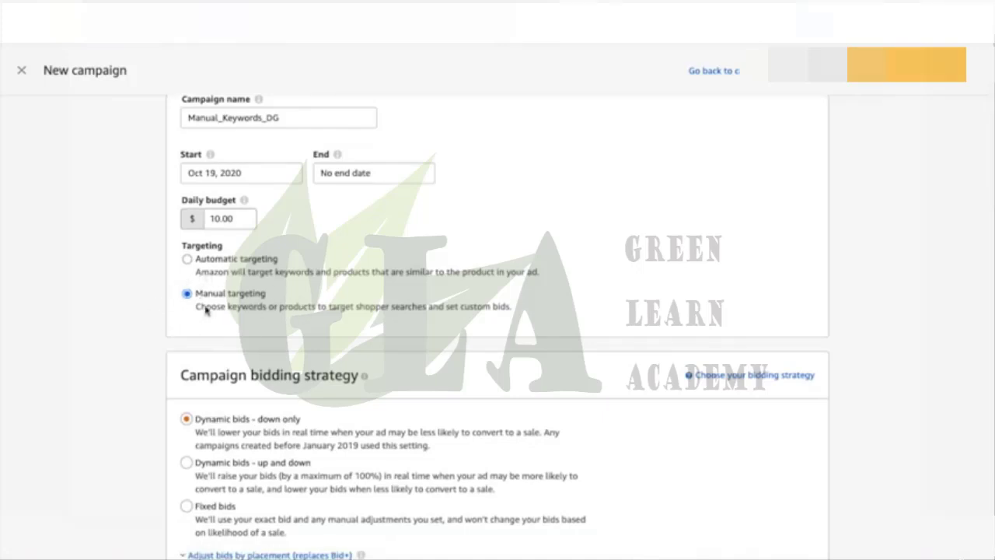
Try Keyword as the ad group name in place of the default and clear the name field again
scroll(206, 310, down, 3)
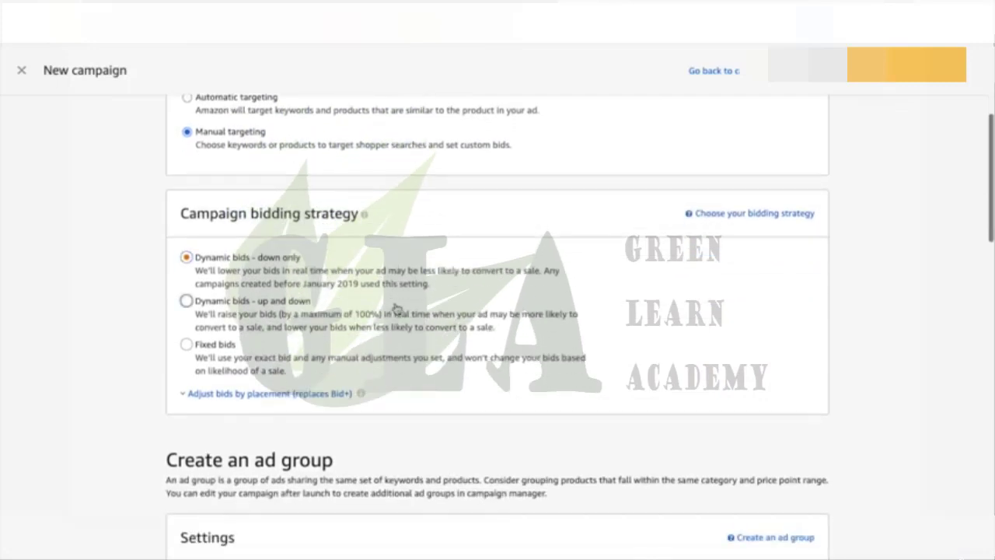
scroll(186, 213, up, 1)
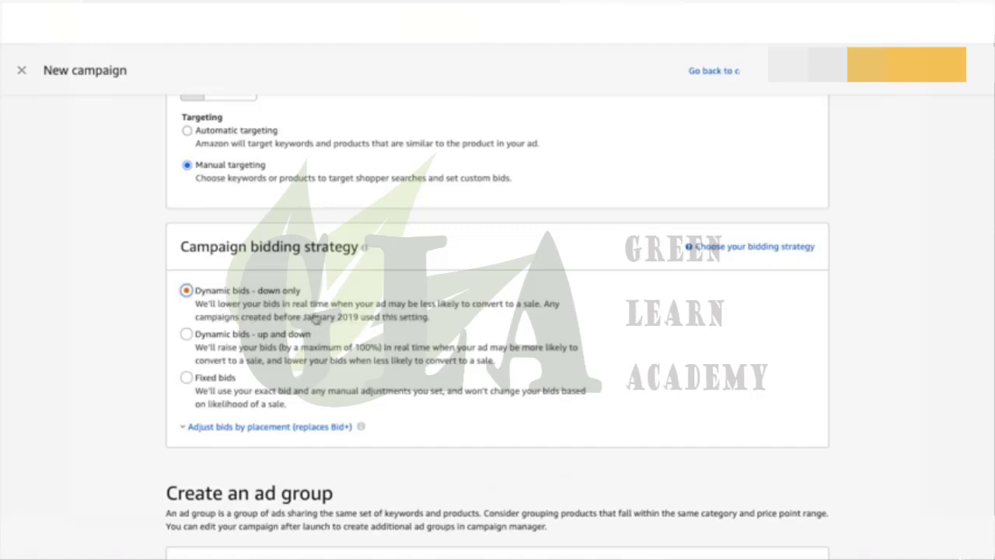
scroll(388, 311, down, 4)
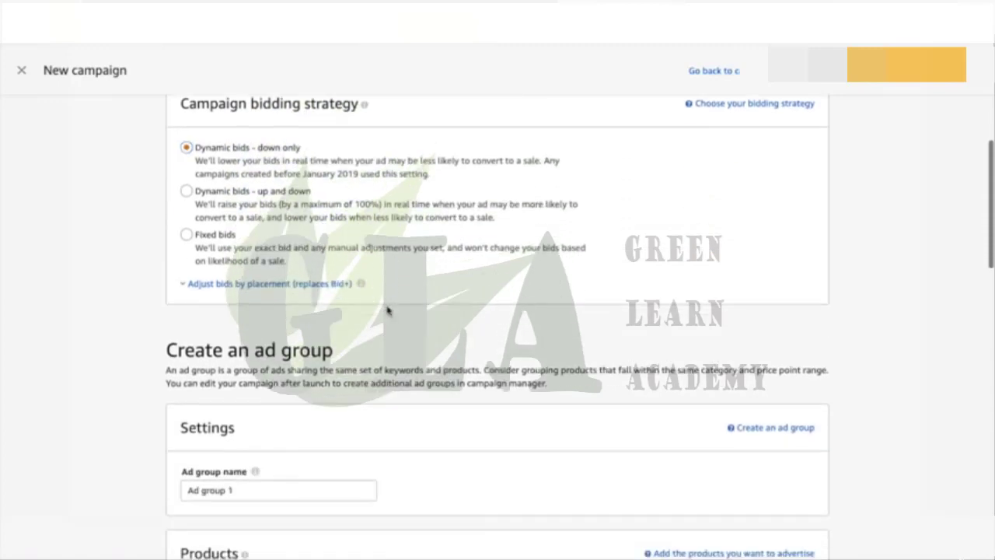
scroll(304, 243, down, 1)
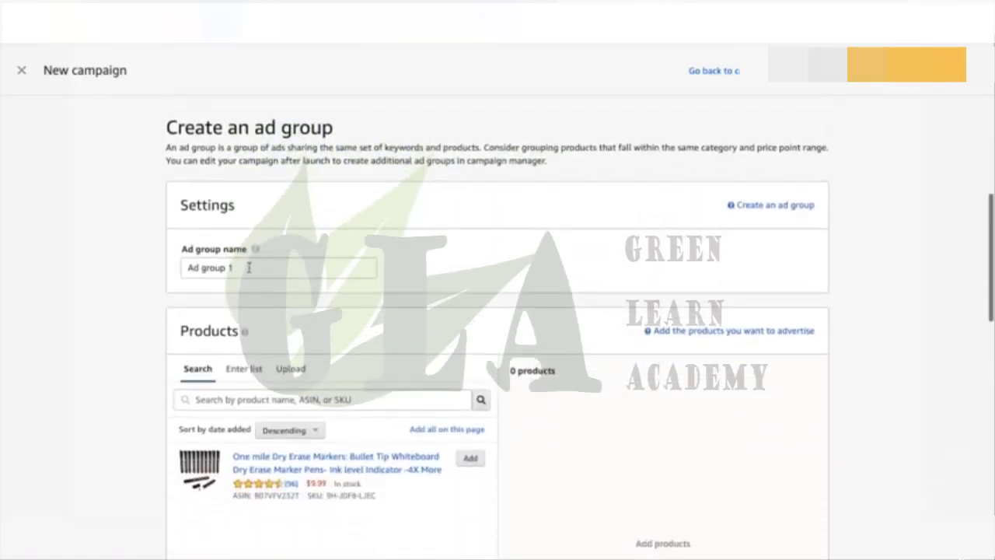
click(247, 268)
key(ctrl+a)
key(BackSpace)
text(K)
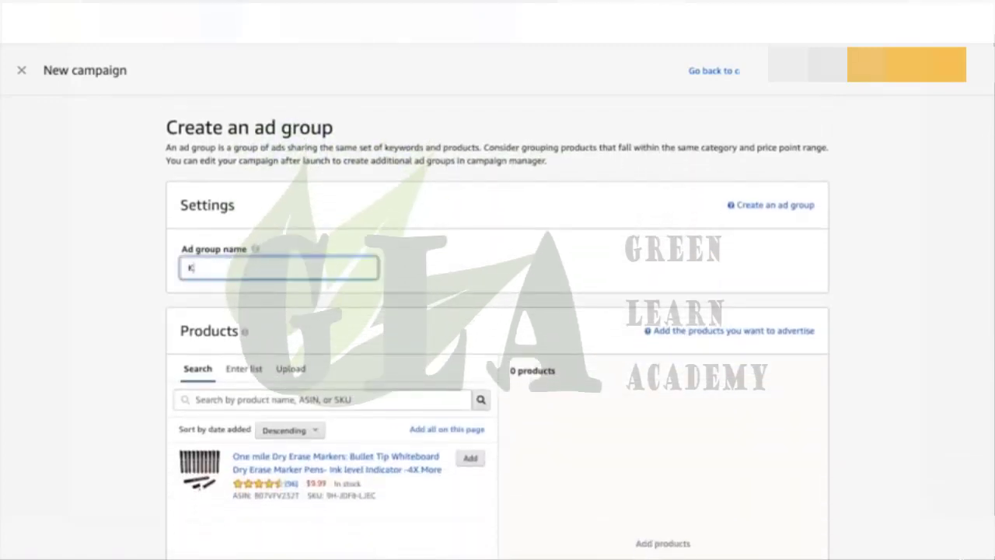
text(eyword)
key(BackSpace)
key(BackSpace)
key(BackSpace)
key(BackSpace)
click(398, 278)
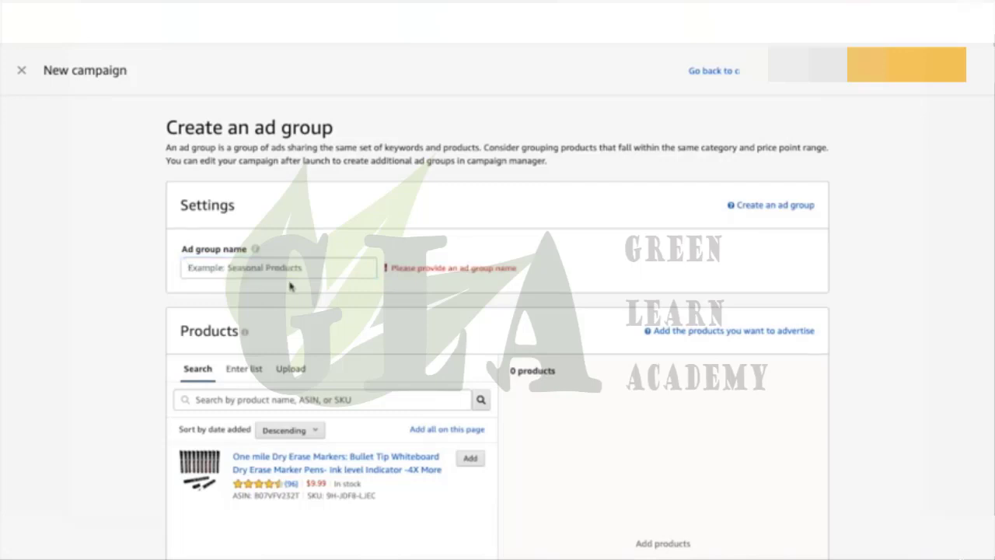
Add the One mile Dry Erase Markers product to the manual campaign's ad group
scroll(289, 286, up, 3)
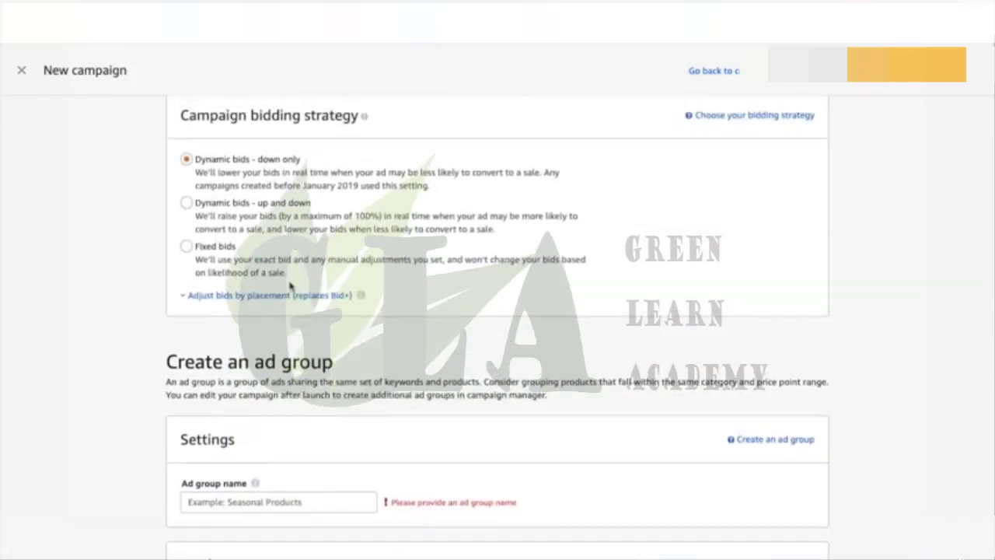
scroll(290, 286, down, 1)
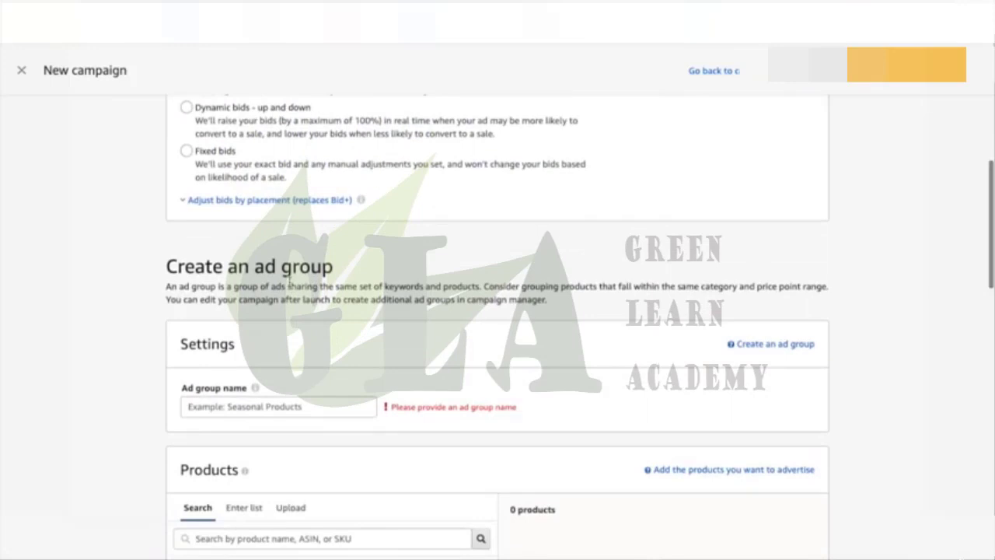
scroll(289, 284, down, 2)
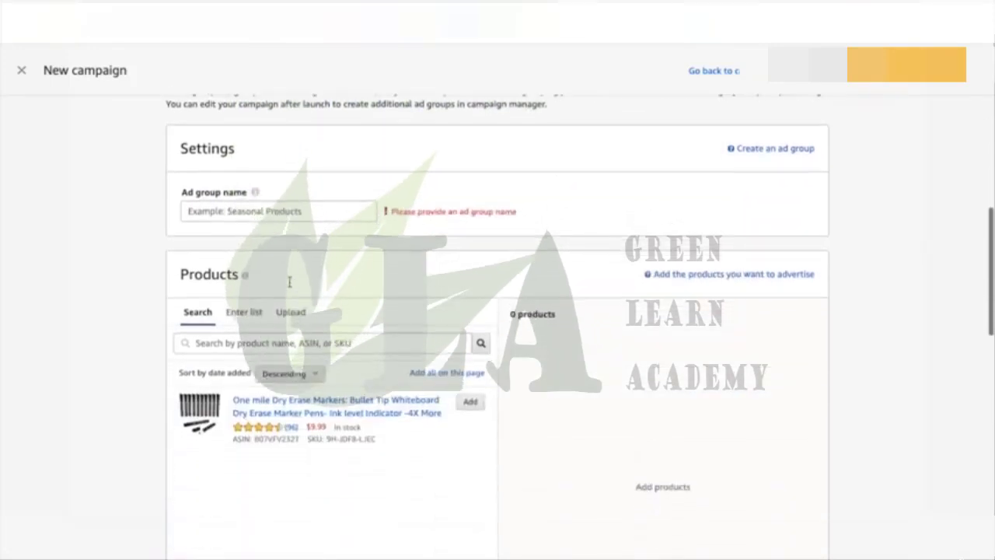
scroll(350, 280, down, 1)
click(258, 235)
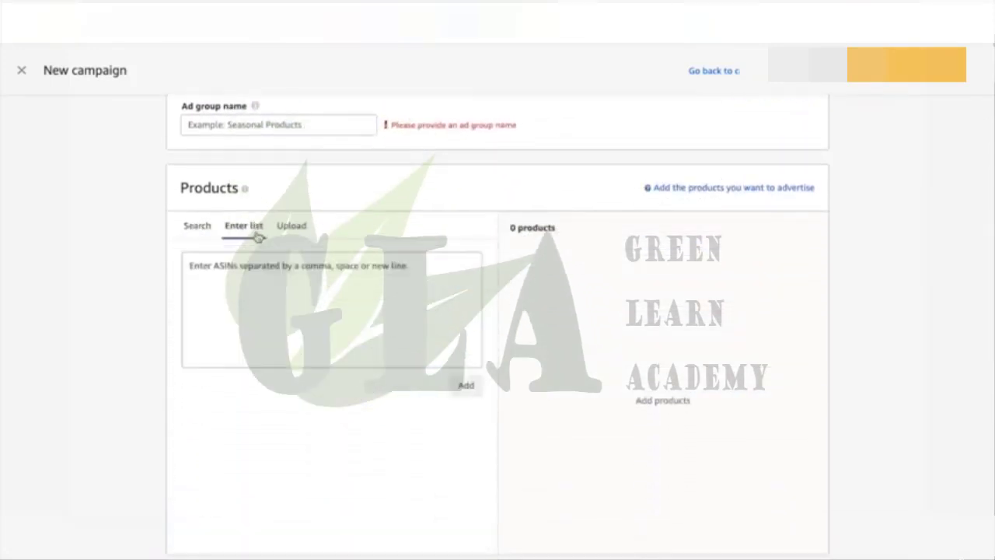
click(212, 230)
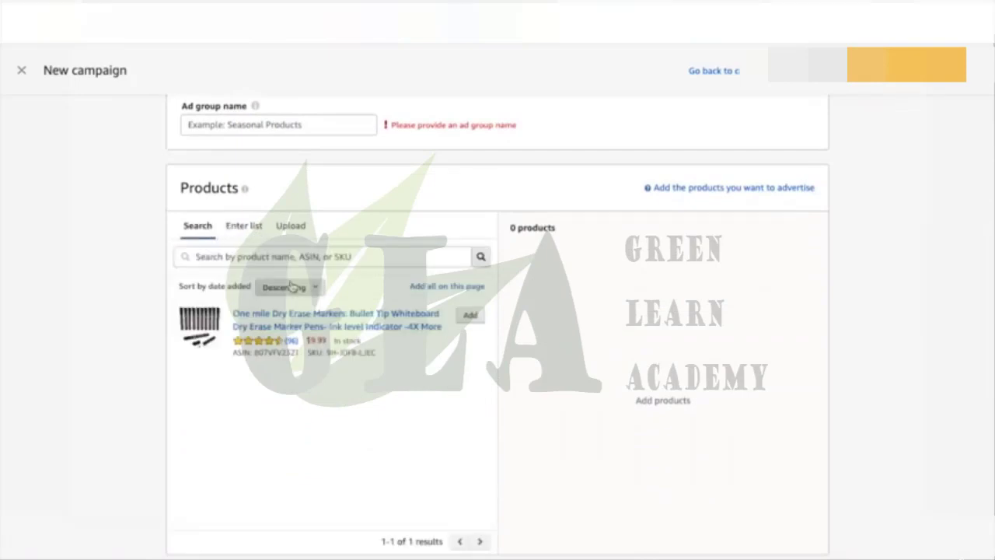
click(471, 316)
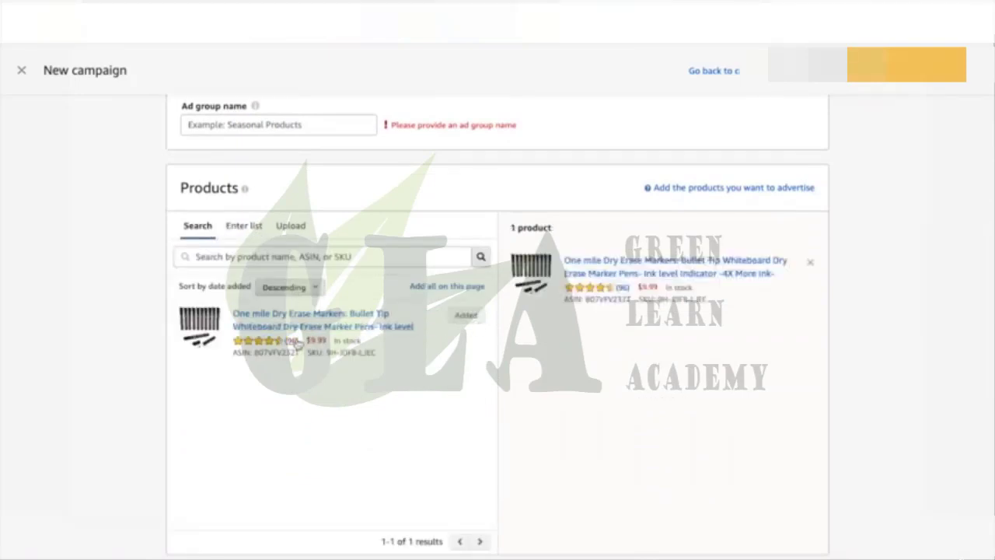
Review the keyword and product targeting choices and the suggested keywords with their match types and suggested bids
scroll(295, 345, down, 2)
scroll(295, 344, down, 2)
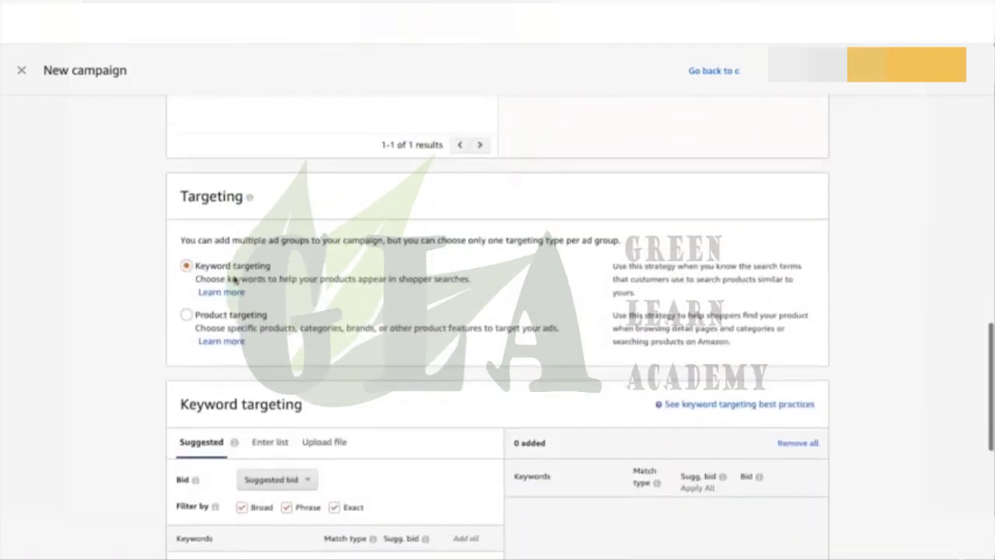
scroll(377, 350, down, 2)
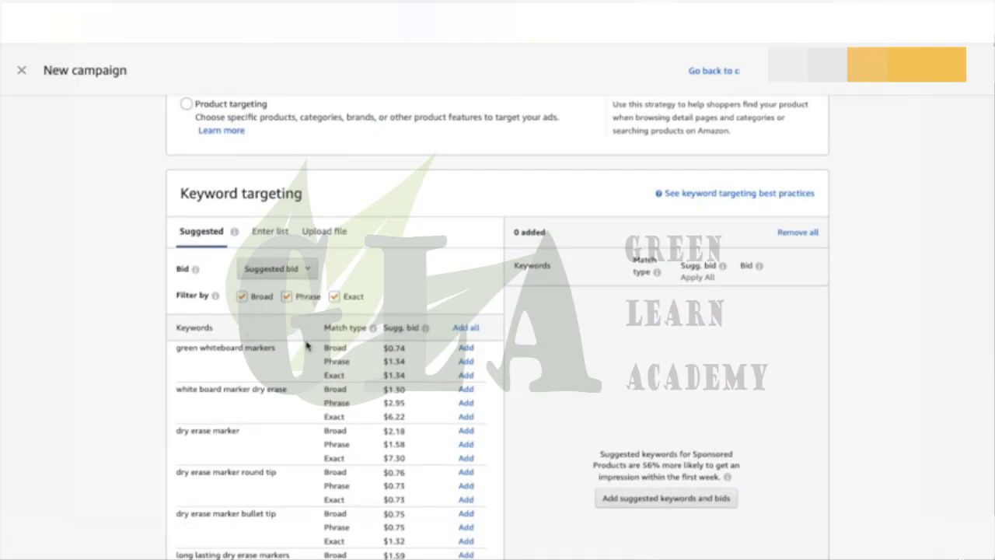
scroll(307, 347, up, 15)
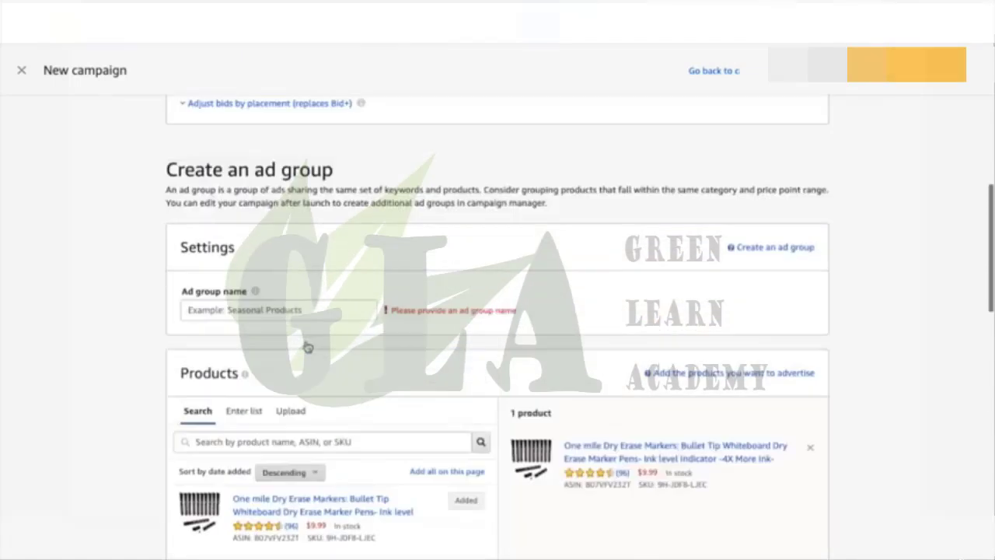
Name the manual campaign's ad group Phrase
scroll(307, 347, up, 2)
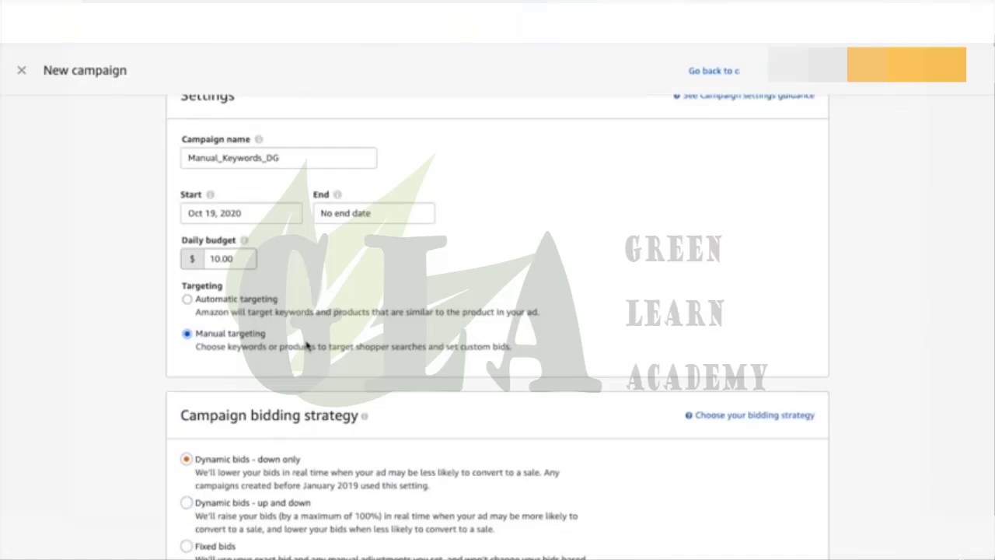
scroll(307, 348, down, 15)
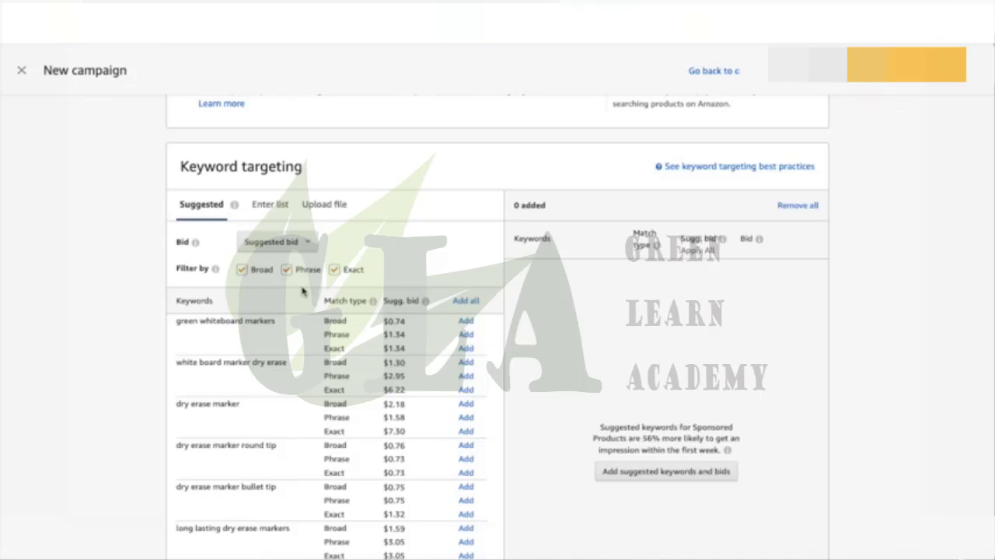
scroll(303, 291, up, 6)
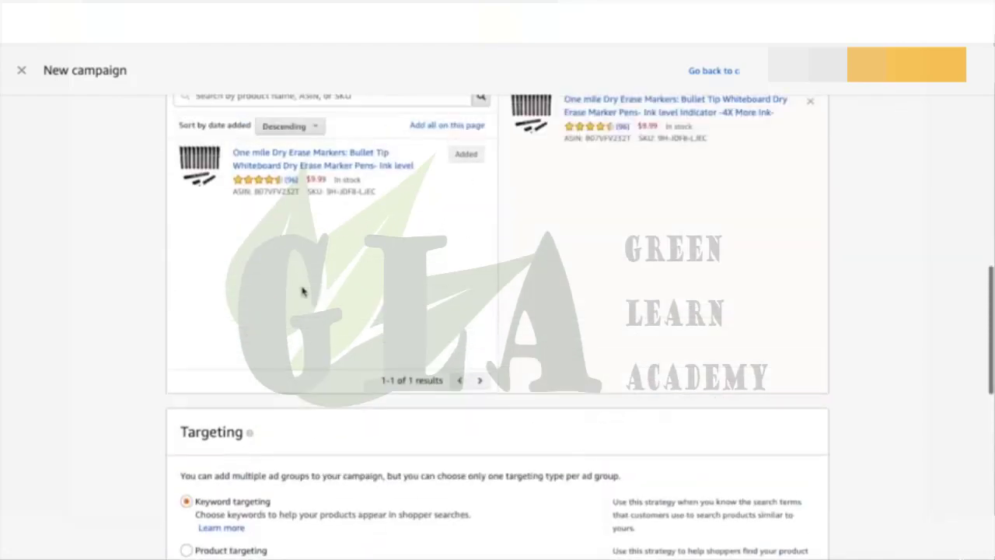
scroll(302, 291, down, 1)
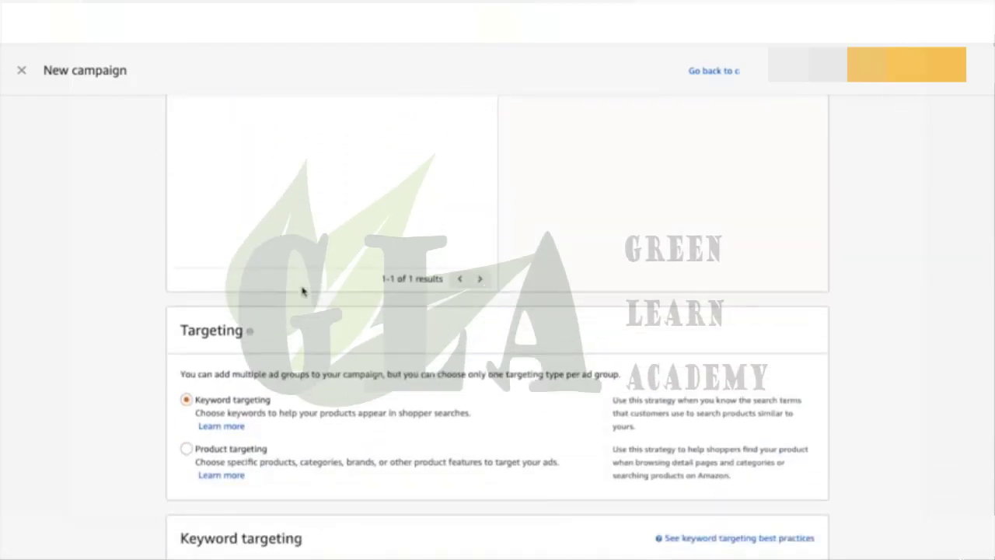
scroll(302, 291, up, 6)
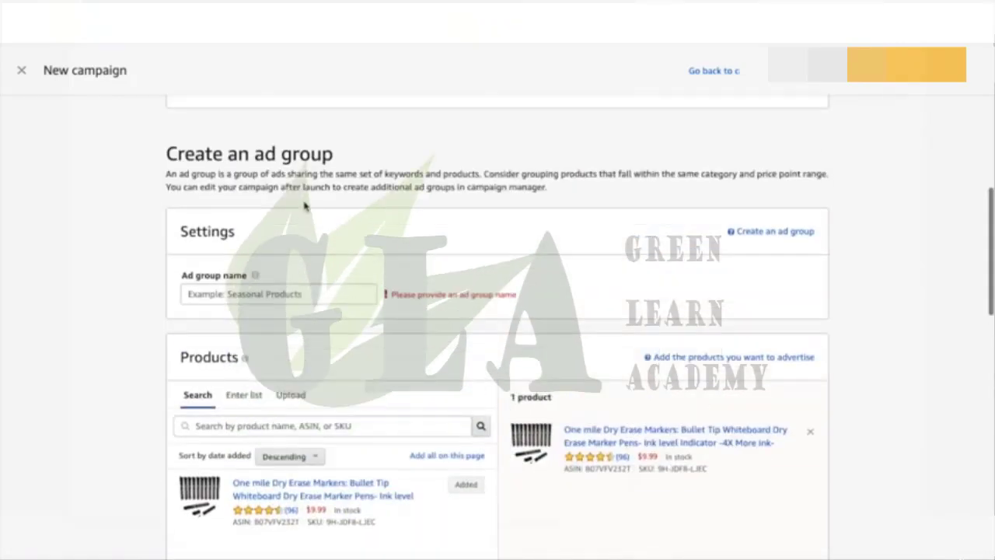
click(249, 294)
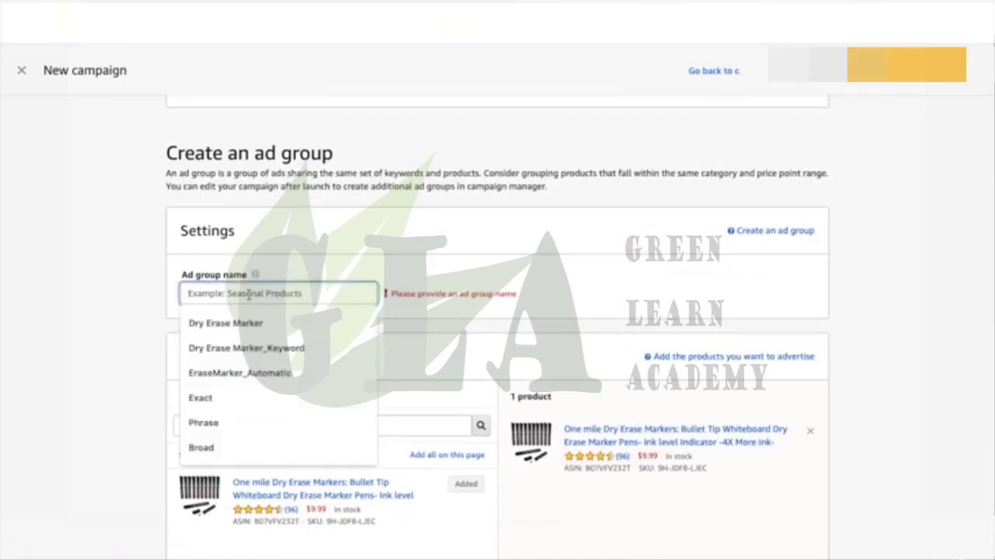
text(K)
key(BackSpace)
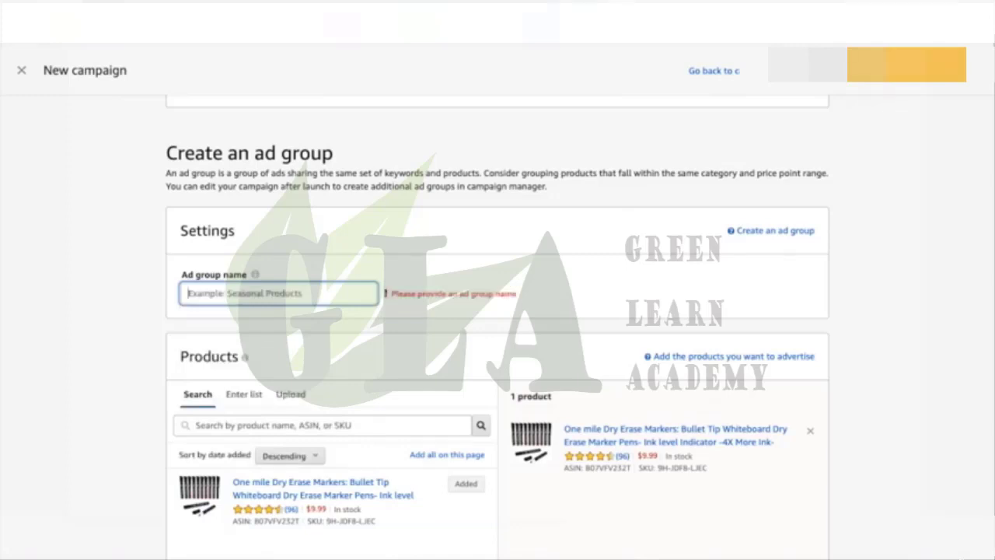
text(Phrase)
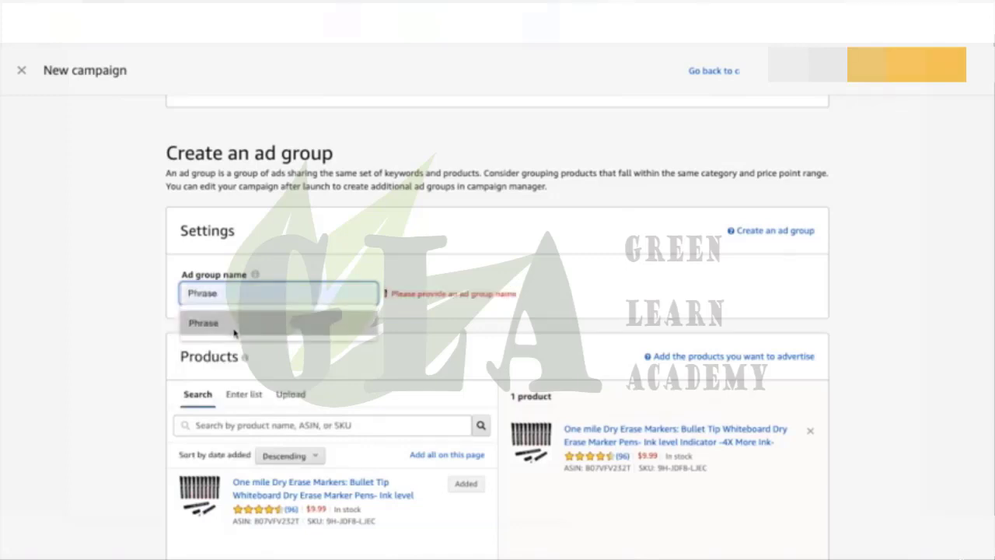
click(340, 261)
Look through the keyword targeting section, comparing the suggested keywords' broad, phrase and exact match types and their suggested bids
scroll(444, 340, down, 5)
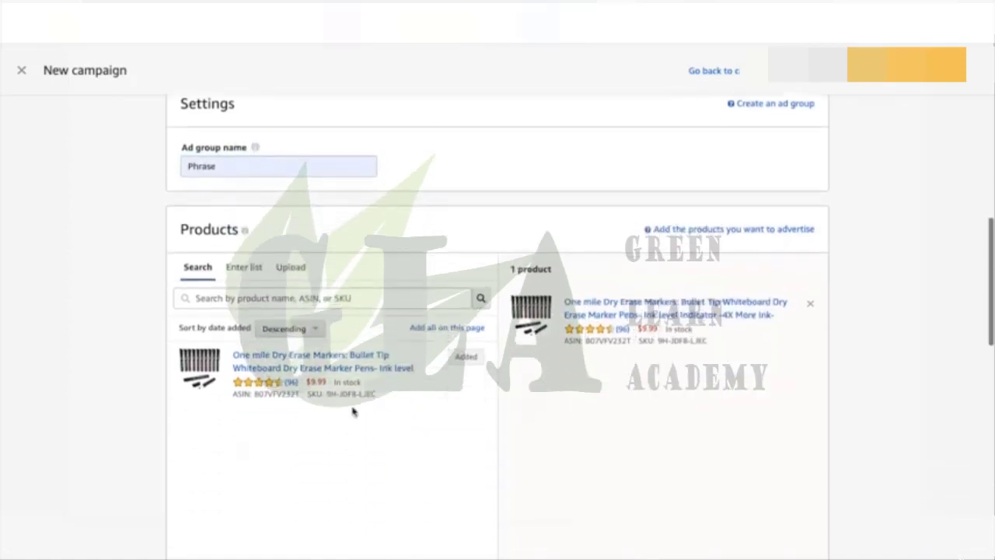
scroll(323, 408, down, 3)
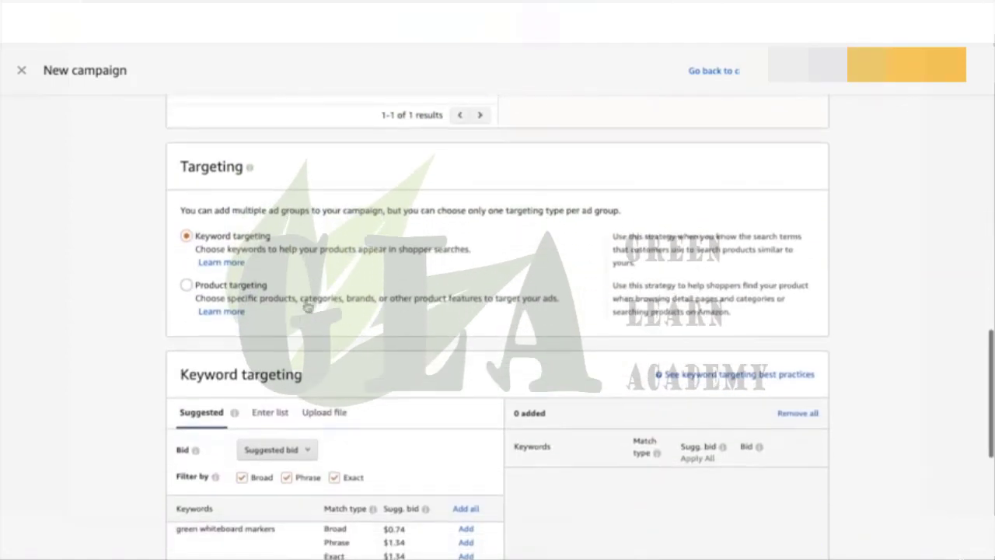
scroll(321, 298, down, 3)
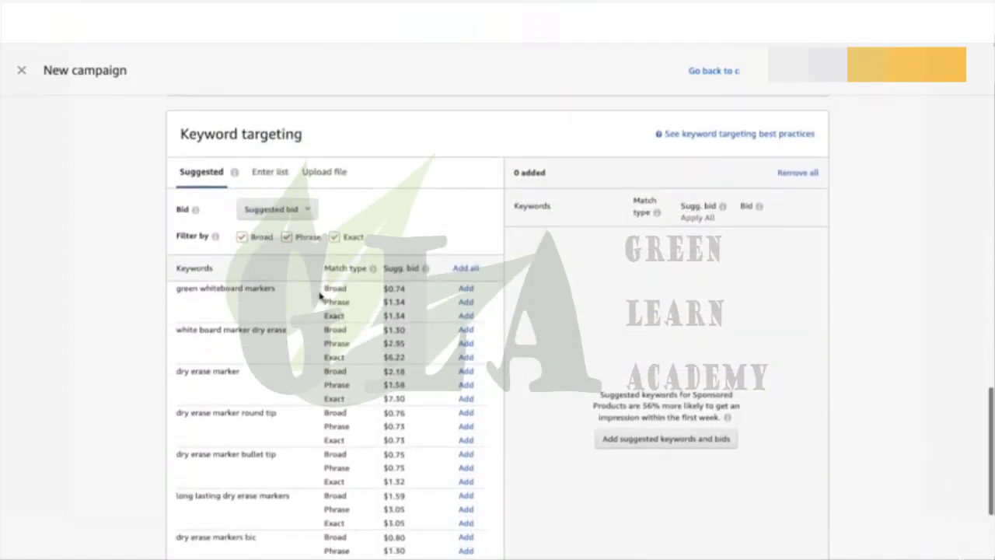
scroll(402, 181, up, 1)
scroll(402, 181, up, 1)
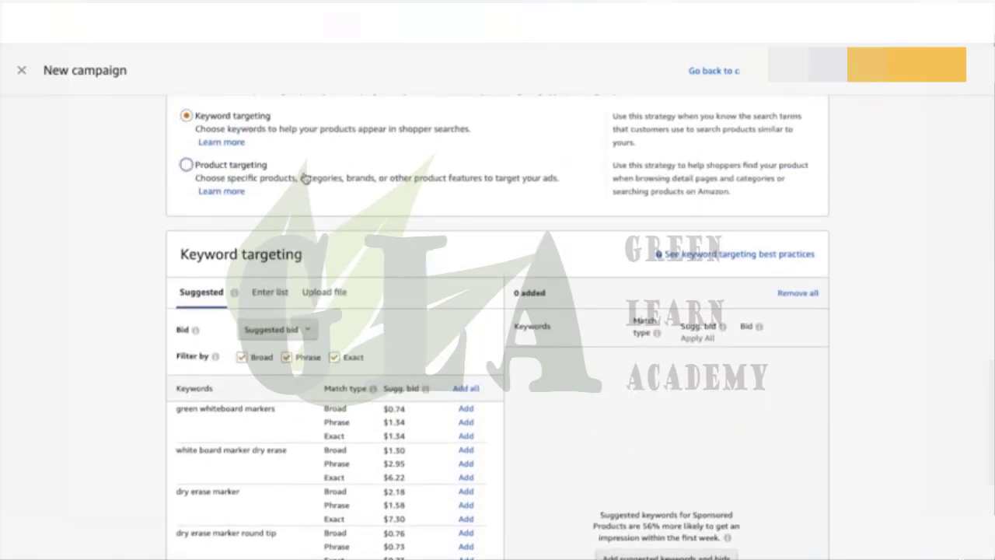
scroll(342, 190, down, 1)
scroll(346, 192, down, 1)
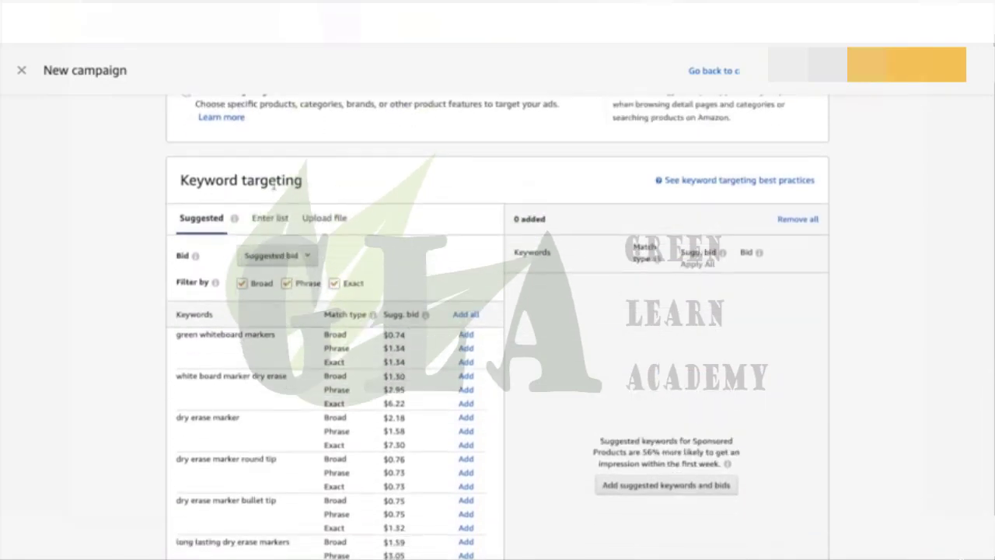
scroll(279, 194, down, 2)
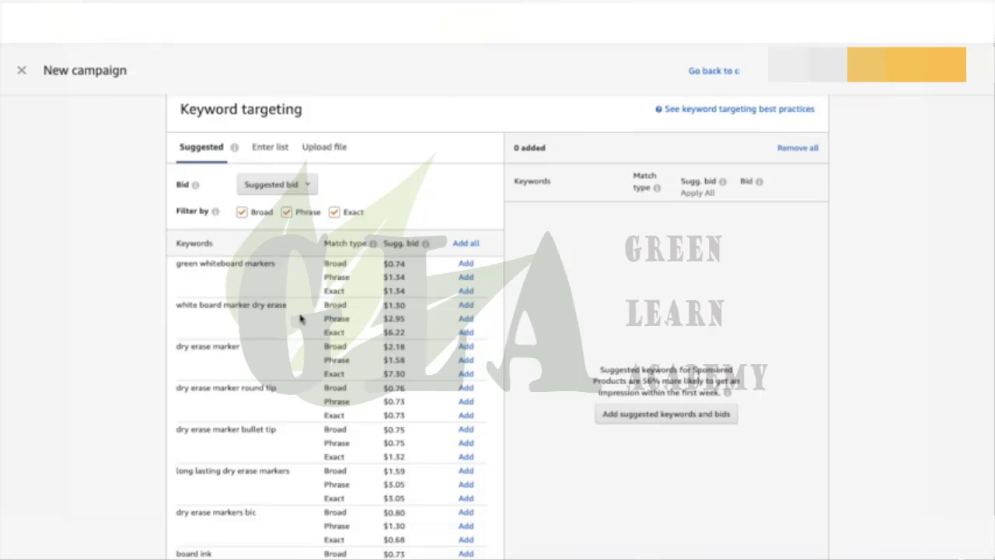
scroll(301, 315, down, 2)
scroll(303, 313, up, 2)
scroll(261, 363, down, 10)
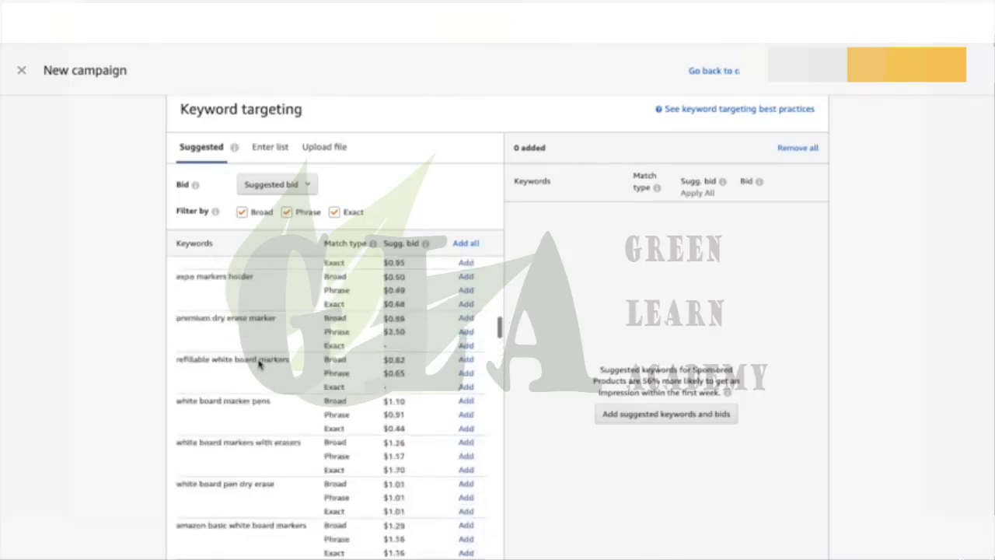
scroll(261, 363, up, 15)
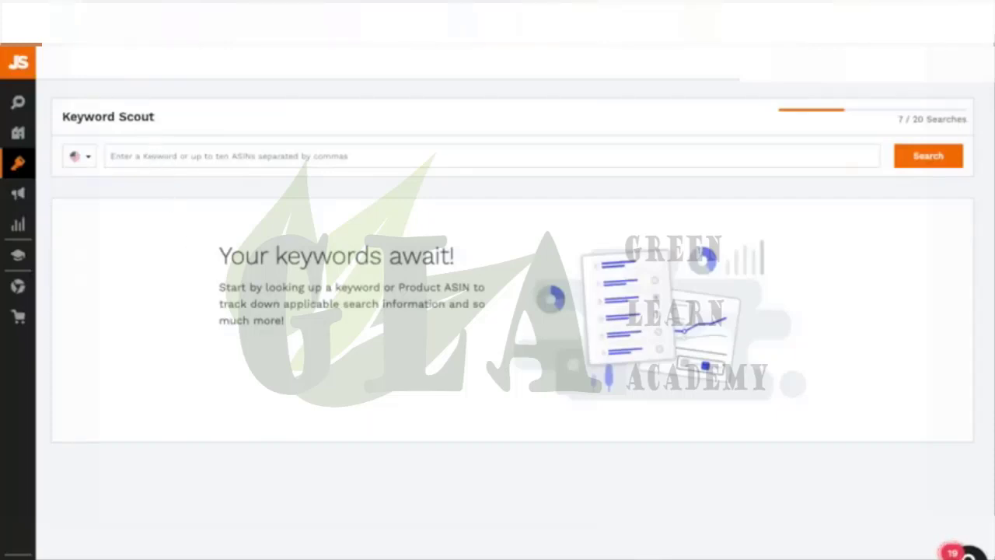
Switch to Jungle Scout's Keyword Scout, search for "erase marker" and look through the related keywords and their search volumes
text(erase ma)
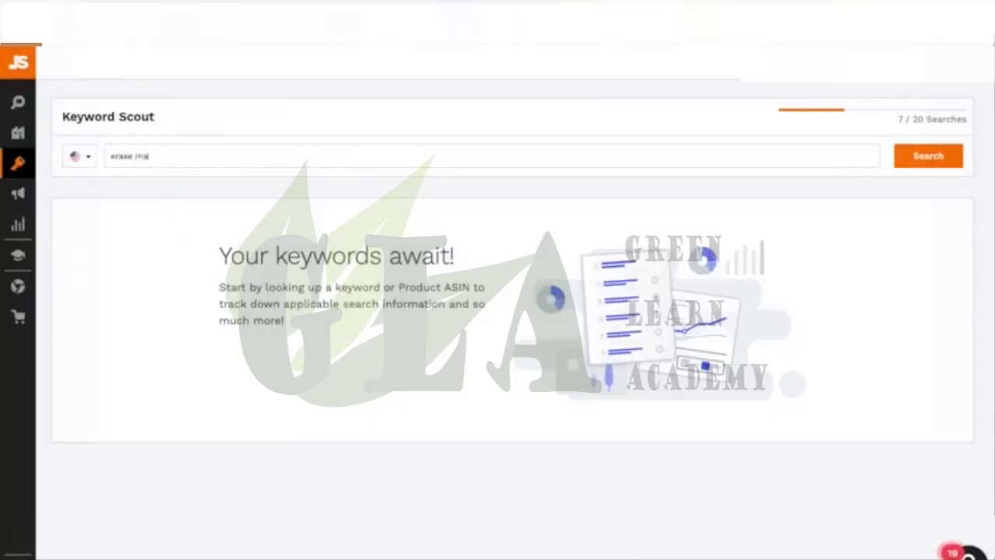
text(rker)
click(922, 163)
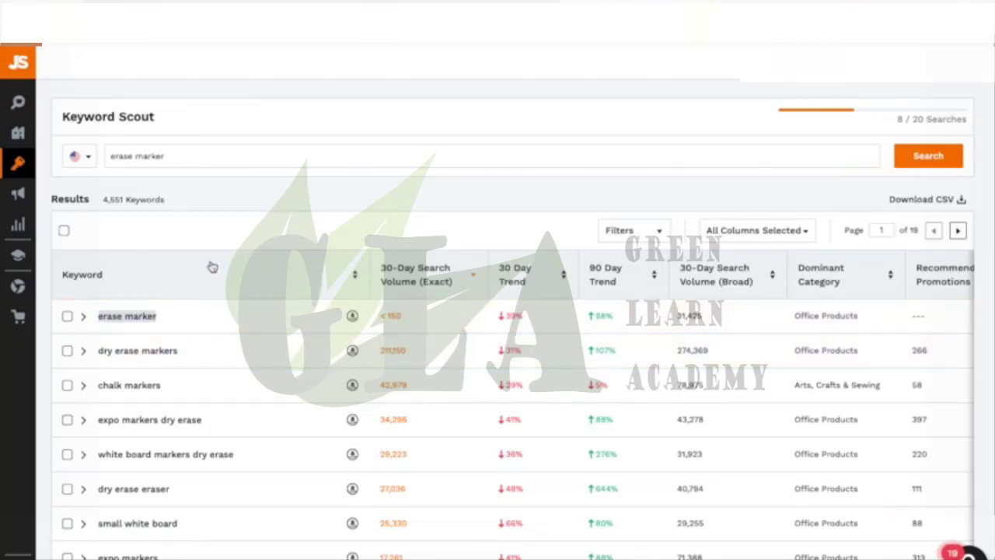
scroll(233, 411, down, 2)
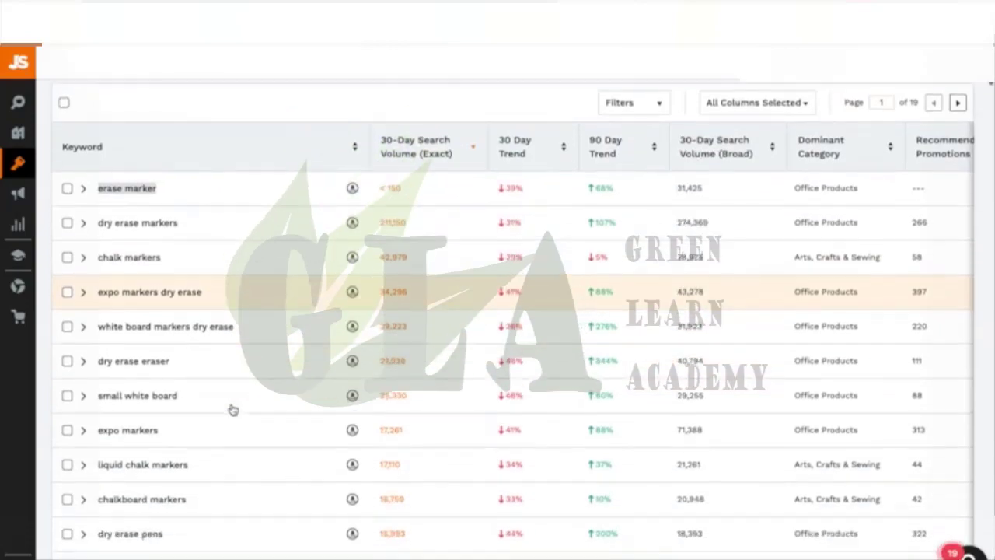
scroll(233, 409, down, 20)
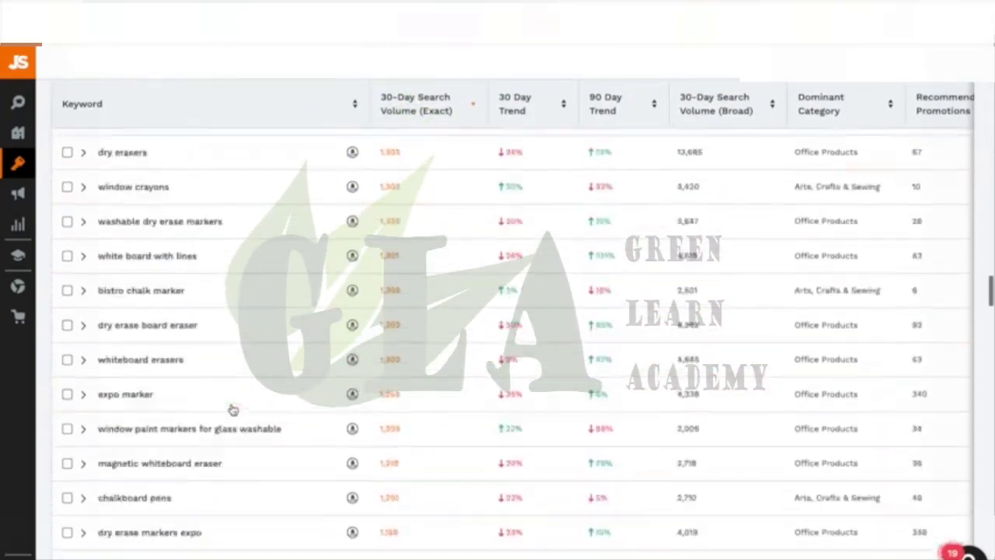
scroll(233, 409, down, 20)
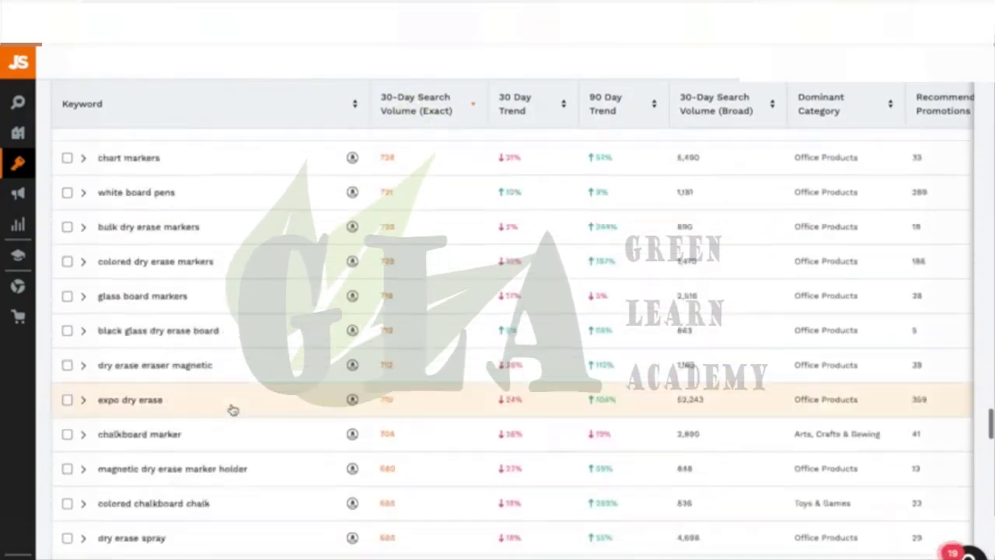
scroll(233, 409, up, 20)
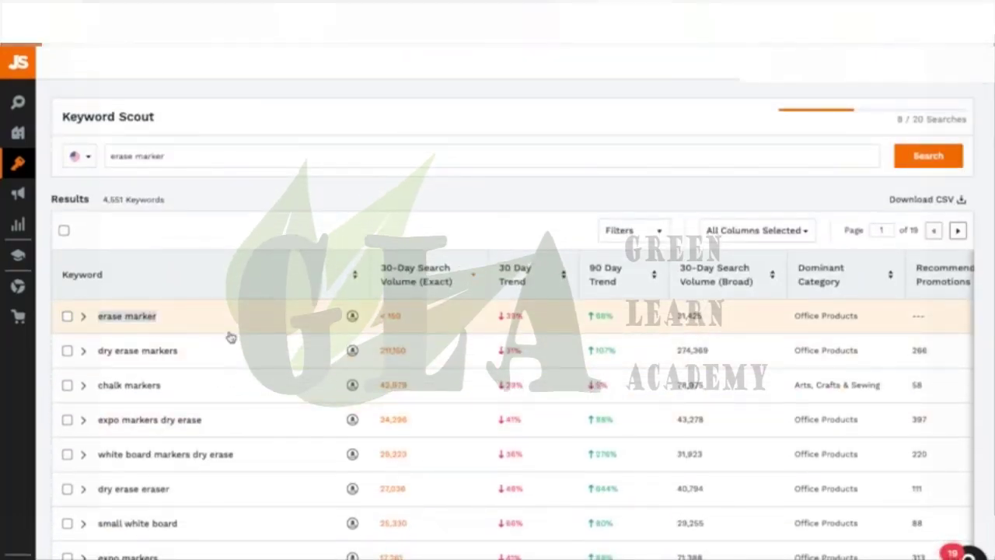
Clear the "erase marker" search term from Keyword Scout
click(171, 155)
key(ctrl+shift+Left)
key(ctrl+shift+Left)
key(BackSpace)
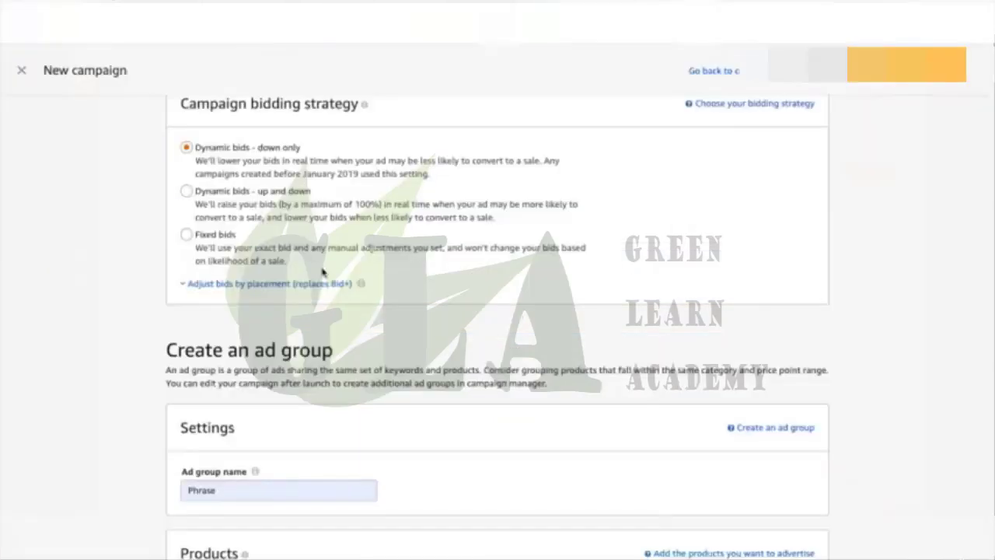
Back in the Seller Central campaign, add the suggested keyword "green whiteboard markers" in broad, phrase and exact match
scroll(323, 270, down, 10)
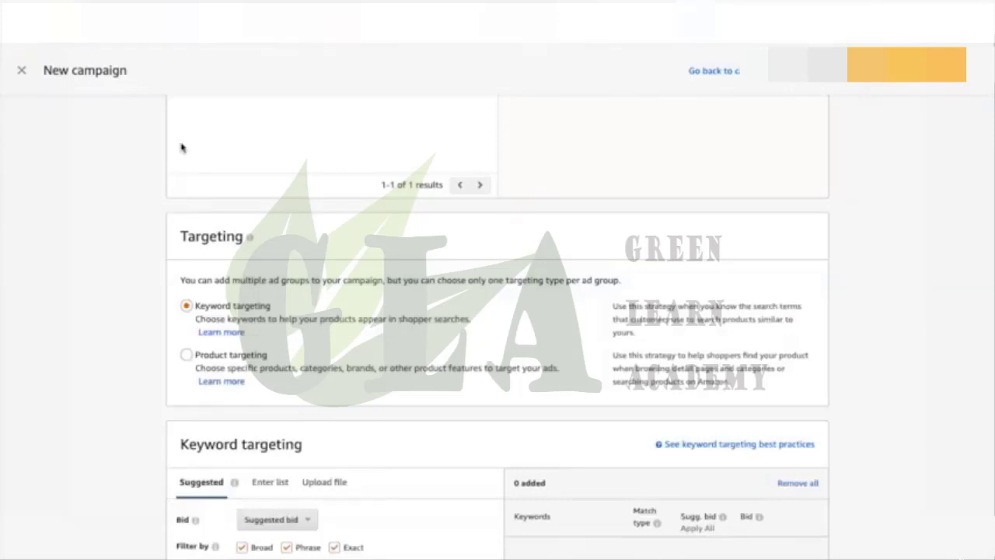
scroll(318, 413, down, 3)
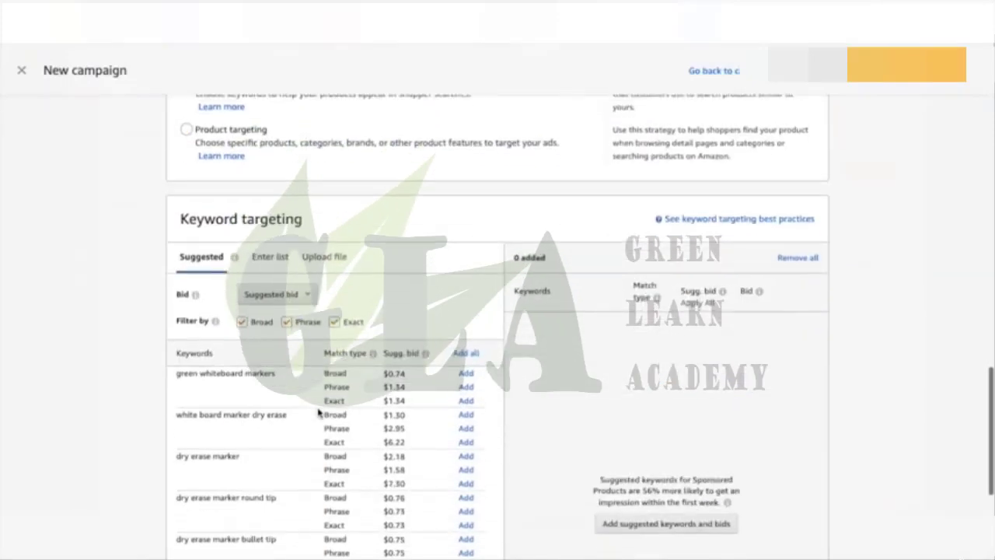
scroll(319, 413, down, 2)
scroll(319, 412, up, 3)
scroll(419, 260, down, 3)
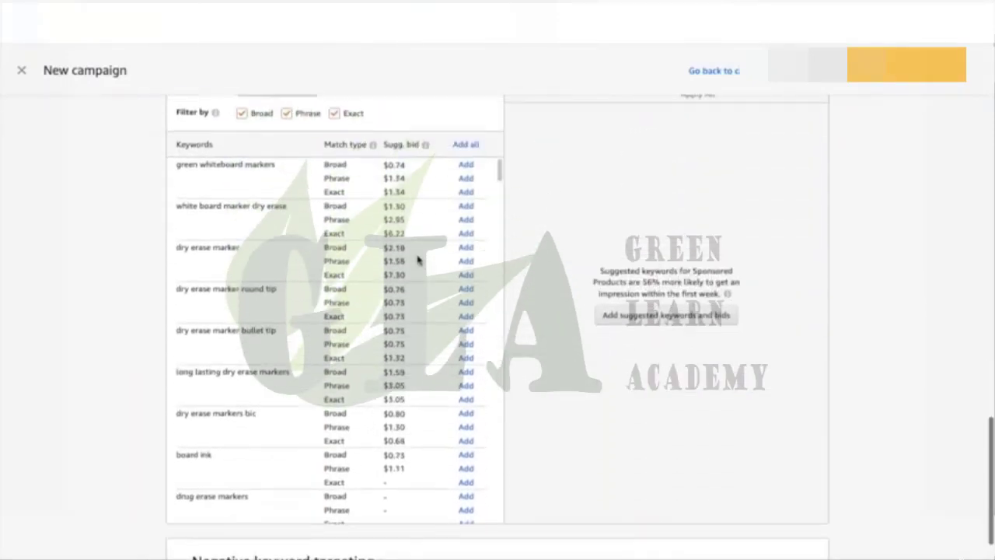
click(466, 164)
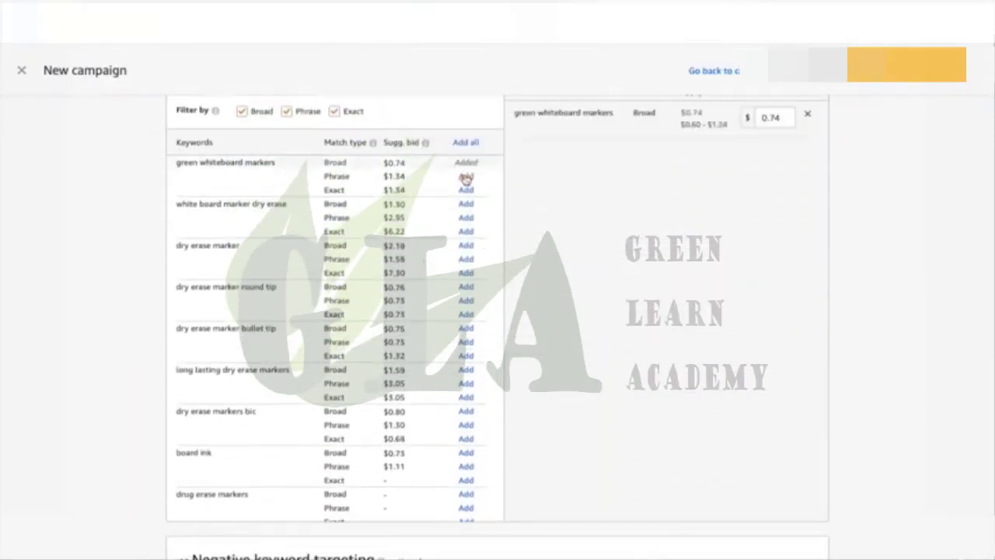
click(464, 177)
click(466, 191)
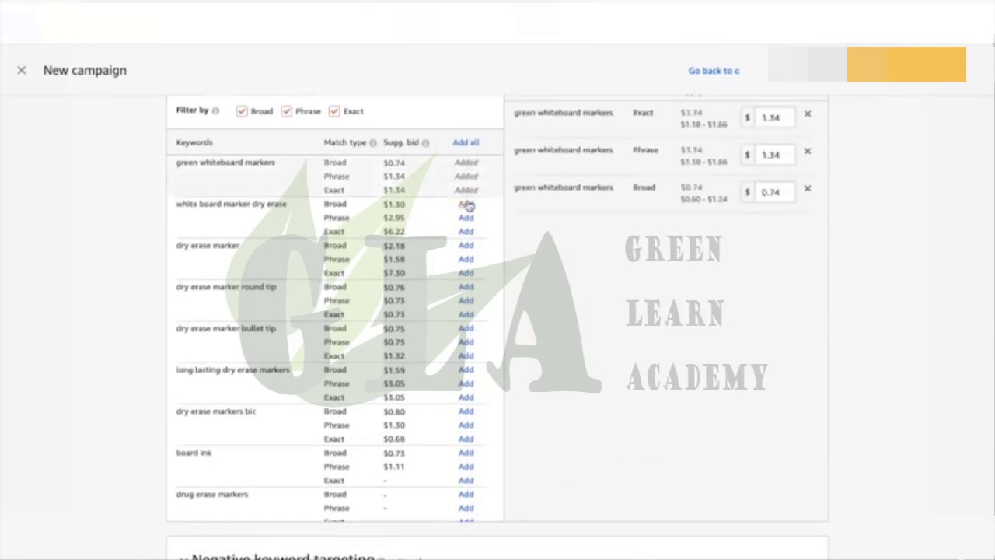
Add "white board marker dry erase" in broad, phrase and exact match, and "dry erase marker" in broad match
click(466, 205)
click(467, 217)
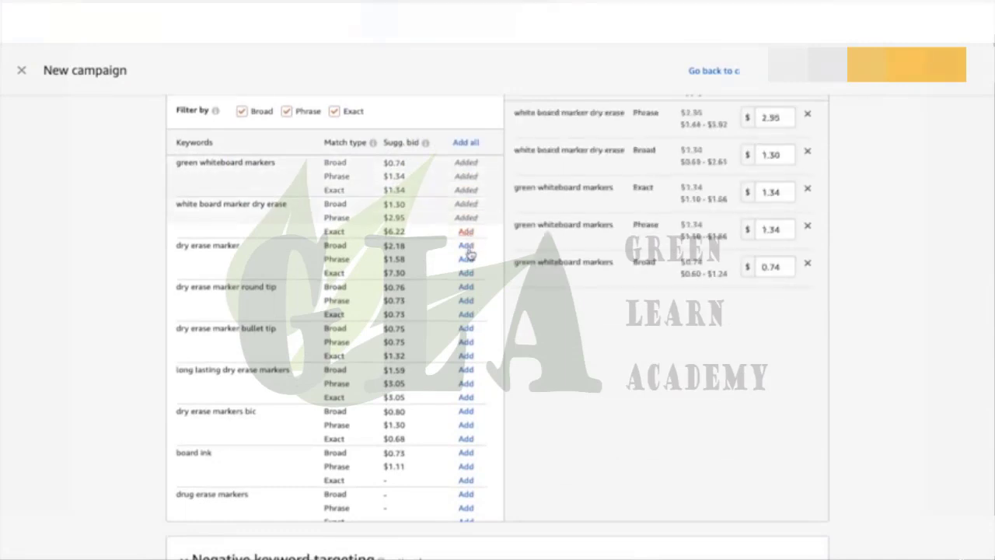
click(466, 232)
click(467, 247)
Filter the suggested keywords to broad match only by excluding phrase and exact
scroll(574, 414, up, 4)
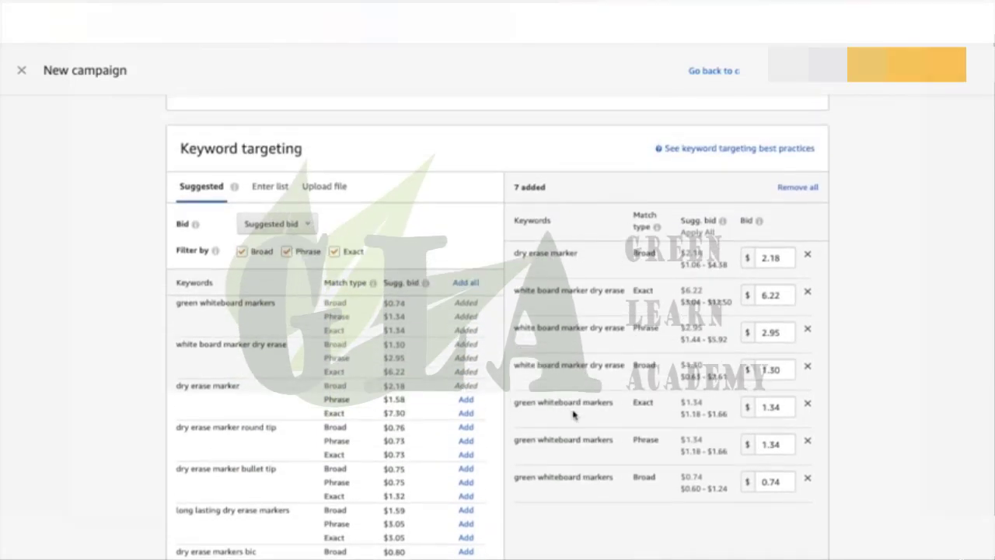
scroll(451, 343, up, 1)
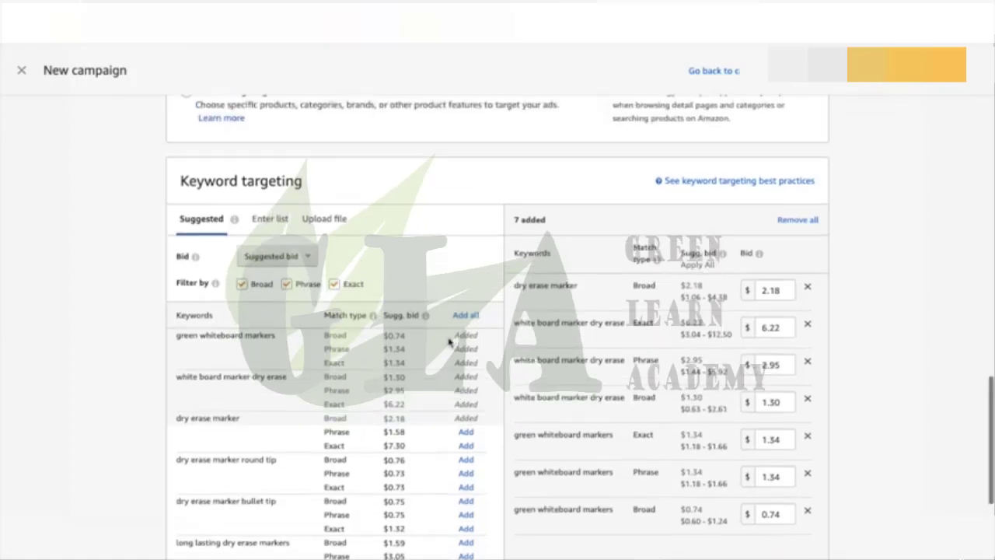
click(288, 283)
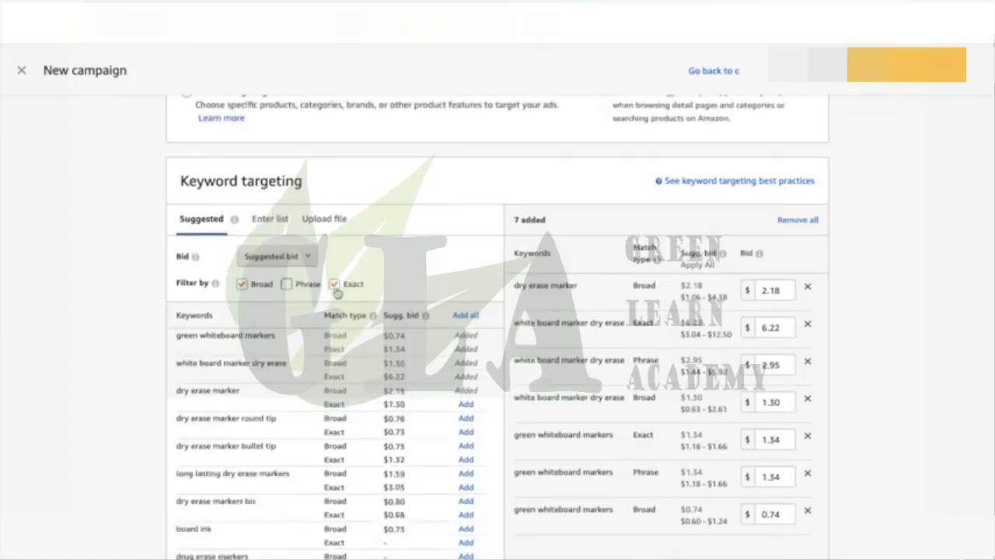
click(334, 284)
Rename the manual campaign's ad group to Broad
scroll(416, 265, up, 4)
scroll(416, 265, up, 5)
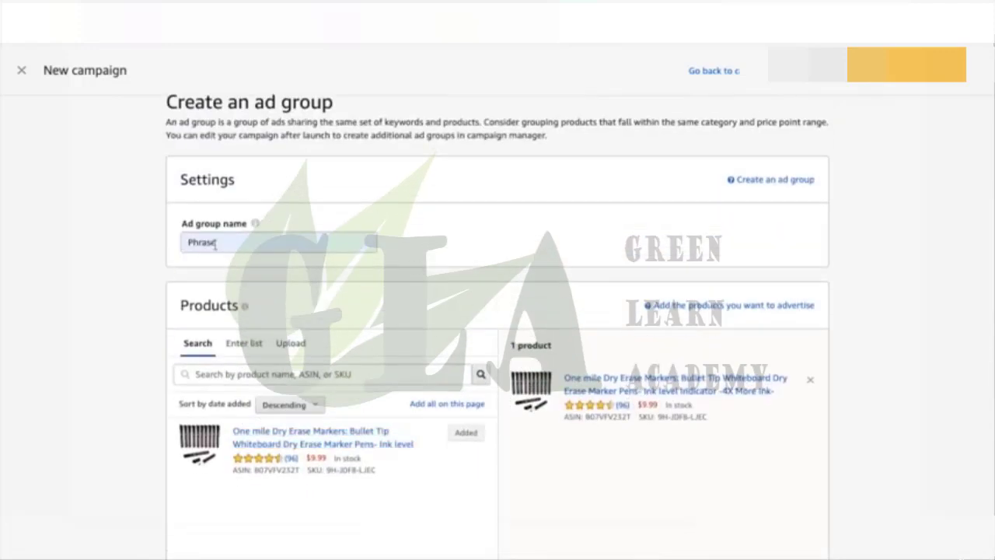
double_click(215, 242)
key(BackSpace)
text(B)
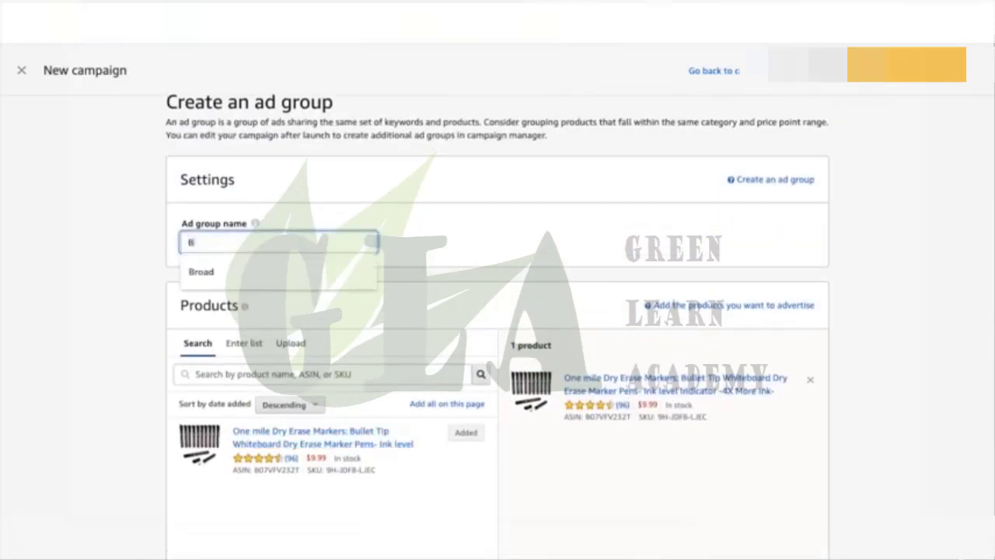
text(road)
click(334, 216)
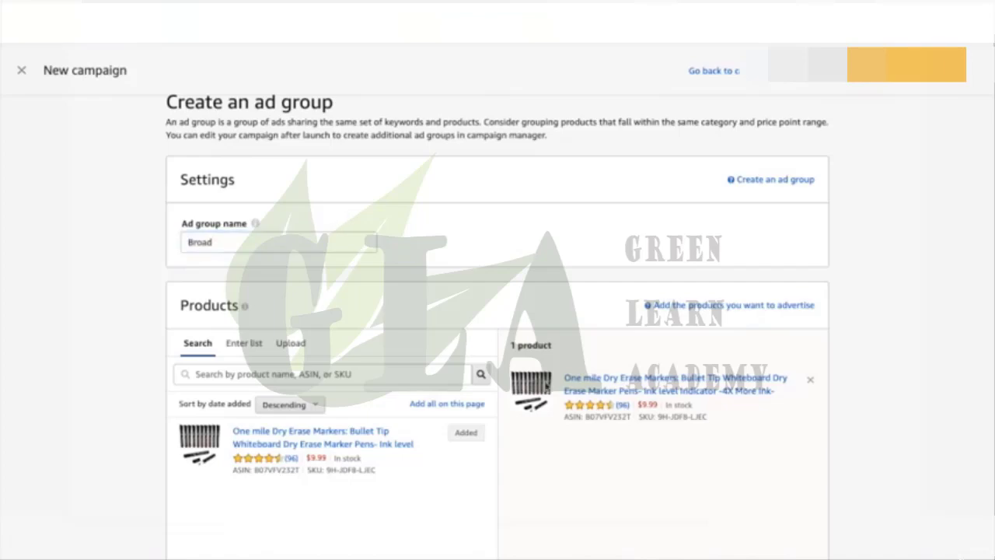
Review the broad-match keyword suggestions and the alternatives of entering a keyword list or uploading a keyword file
scroll(547, 383, down, 10)
mouse_move(424, 290)
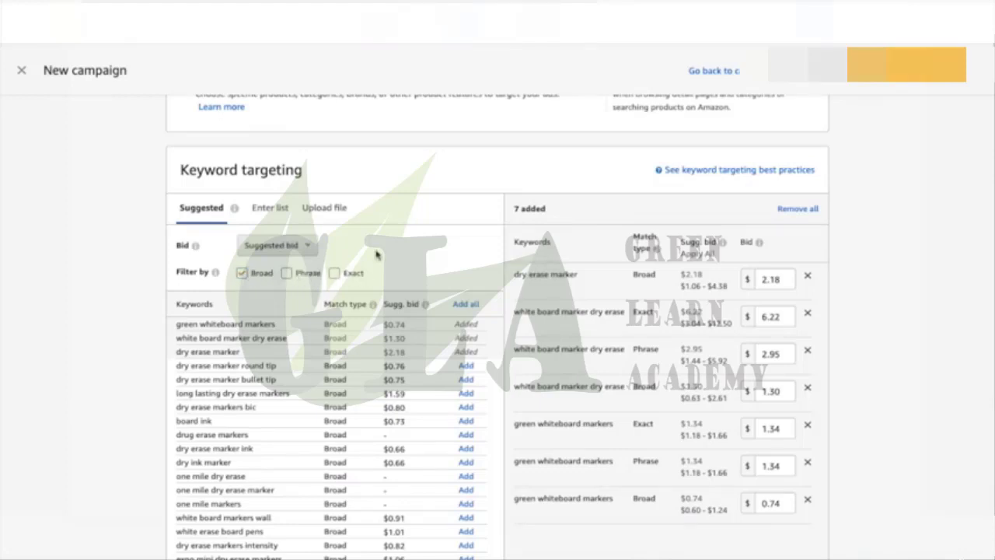
scroll(377, 253, down, 1)
scroll(498, 421, down, 4)
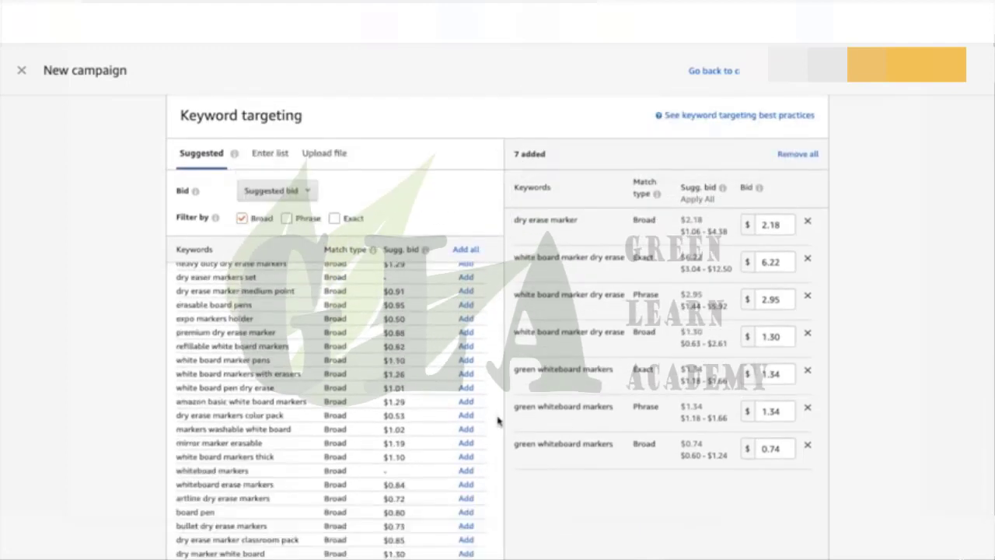
scroll(289, 334, up, 2)
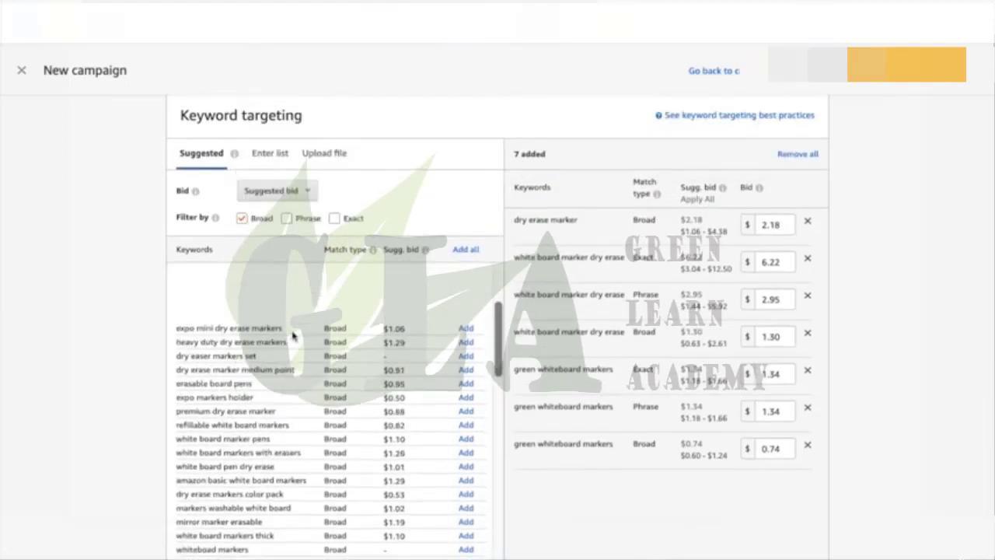
click(268, 156)
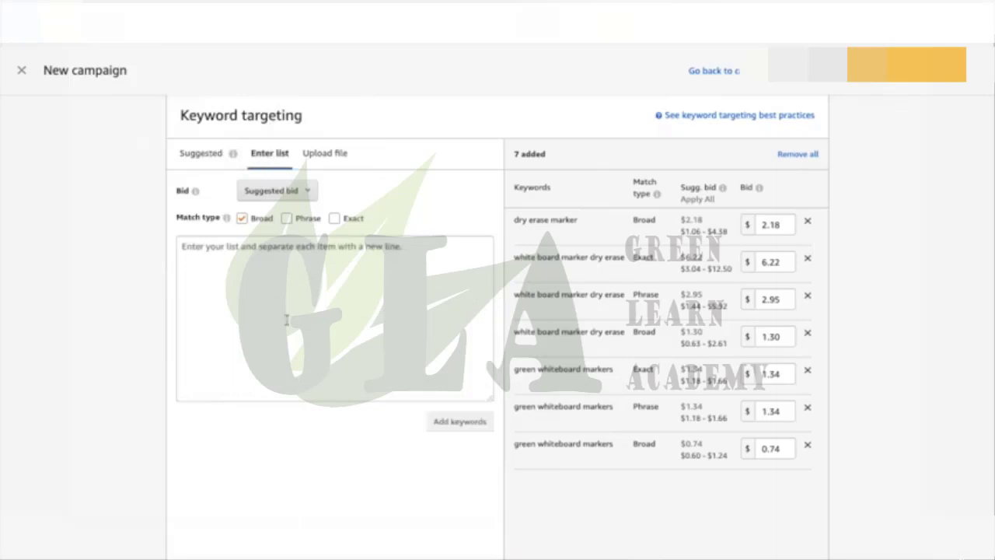
click(253, 301)
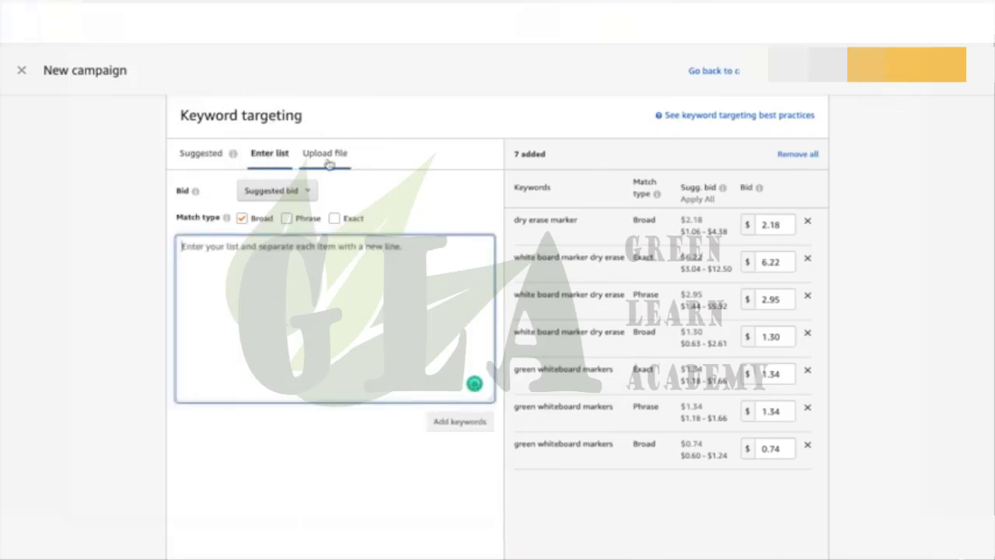
click(328, 158)
click(210, 157)
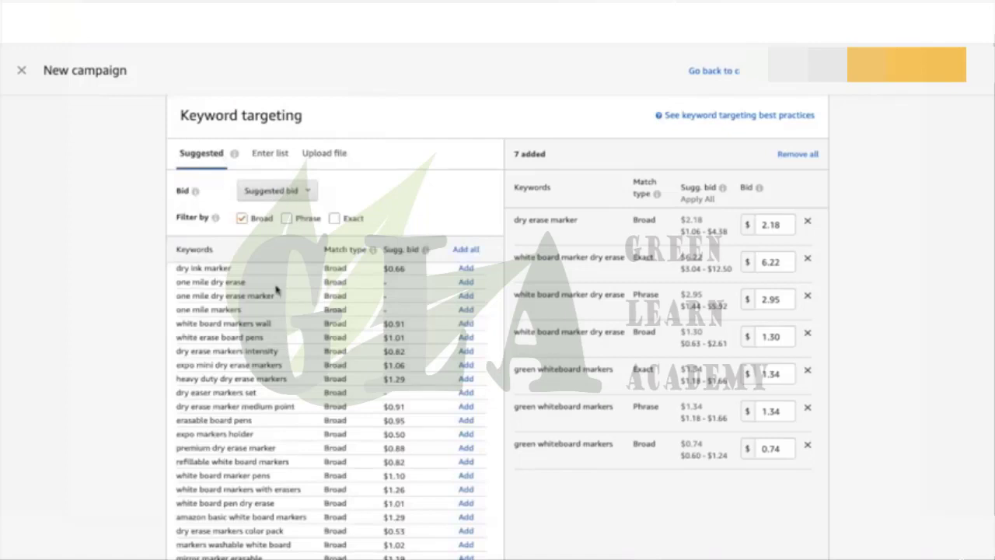
Expand the optional negative keyword targeting section and examine its match types and list entry
scroll(342, 364, down, 1)
scroll(554, 311, down, 5)
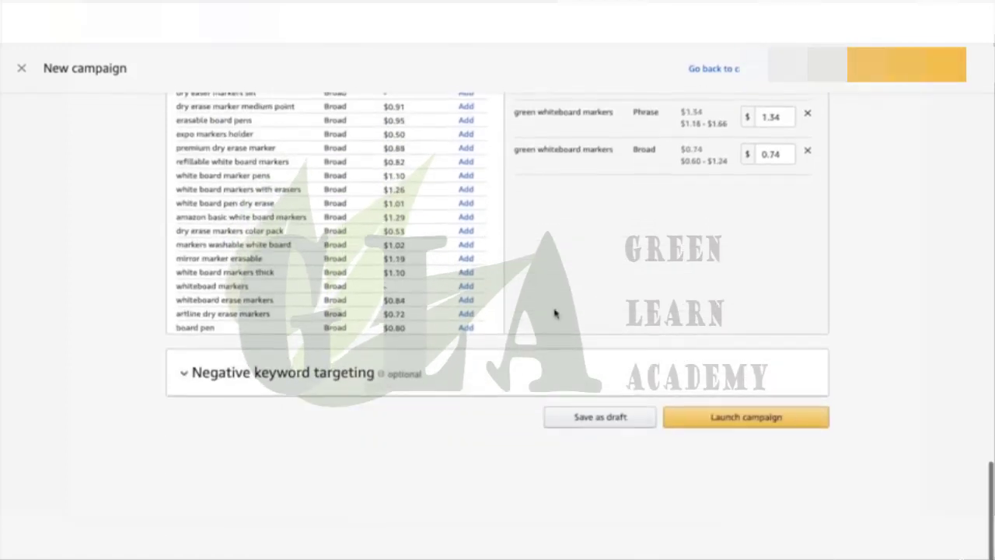
click(311, 376)
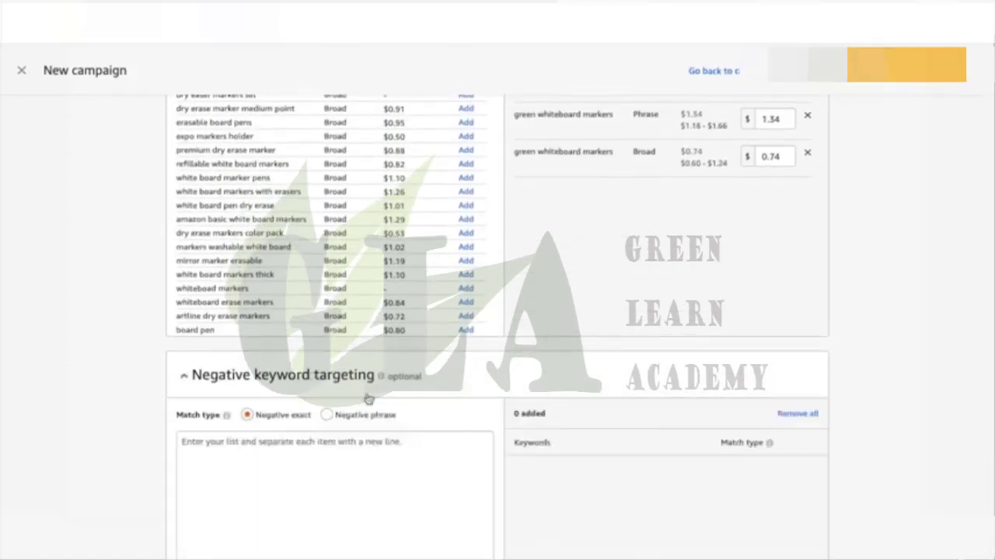
scroll(385, 420, down, 2)
scroll(385, 420, down, 1)
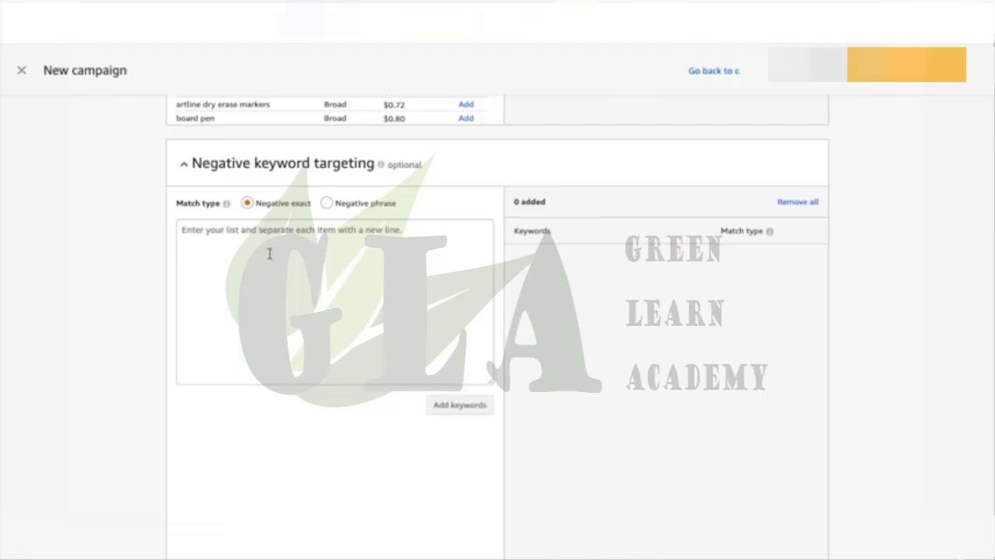
Launch the manual keyword-targeting campaign without adding any negative keywords
scroll(269, 253, up, 6)
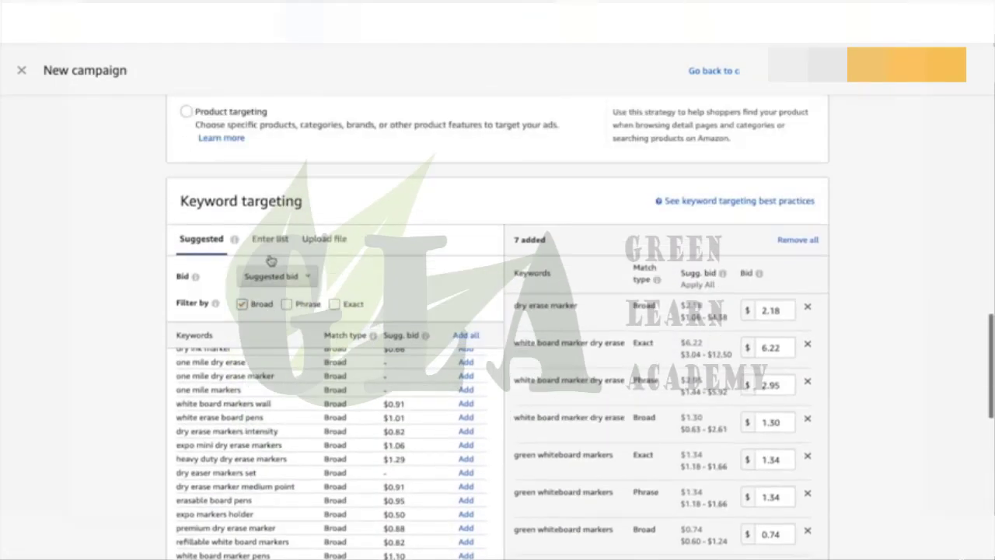
scroll(269, 254, down, 9)
scroll(486, 184, up, 4)
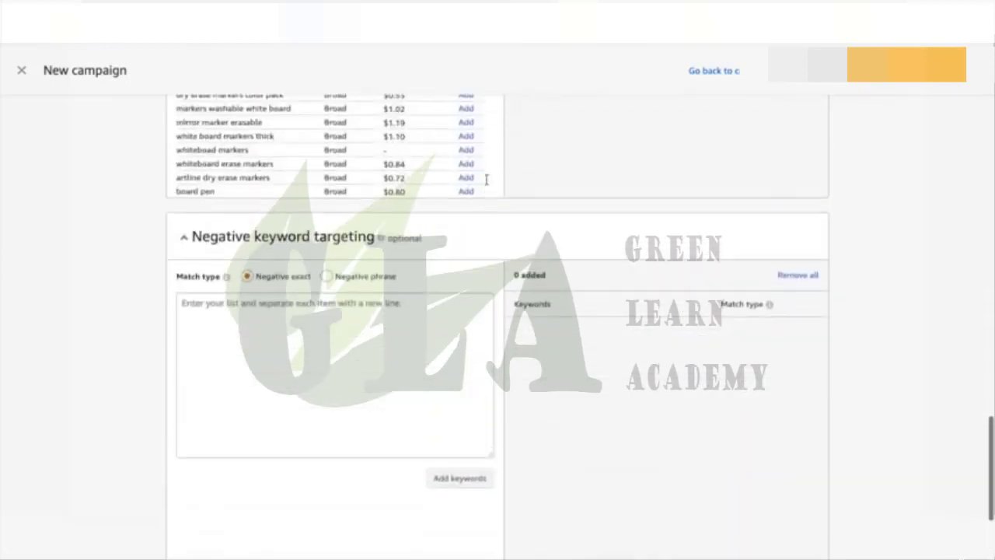
scroll(698, 279, down, 4)
click(767, 460)
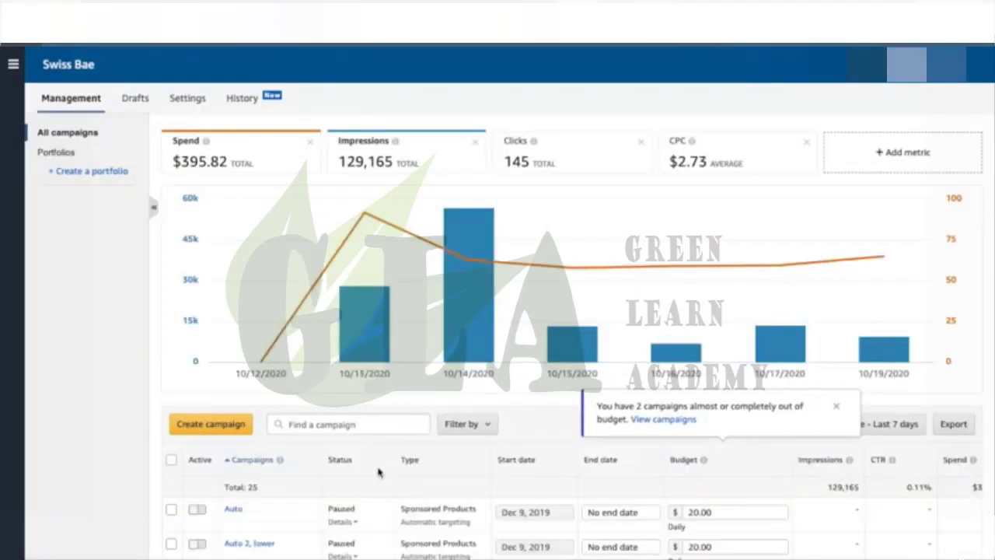
Find the Manual_Keywords_DG campaign in the campaign list and open it
scroll(378, 471, down, 3)
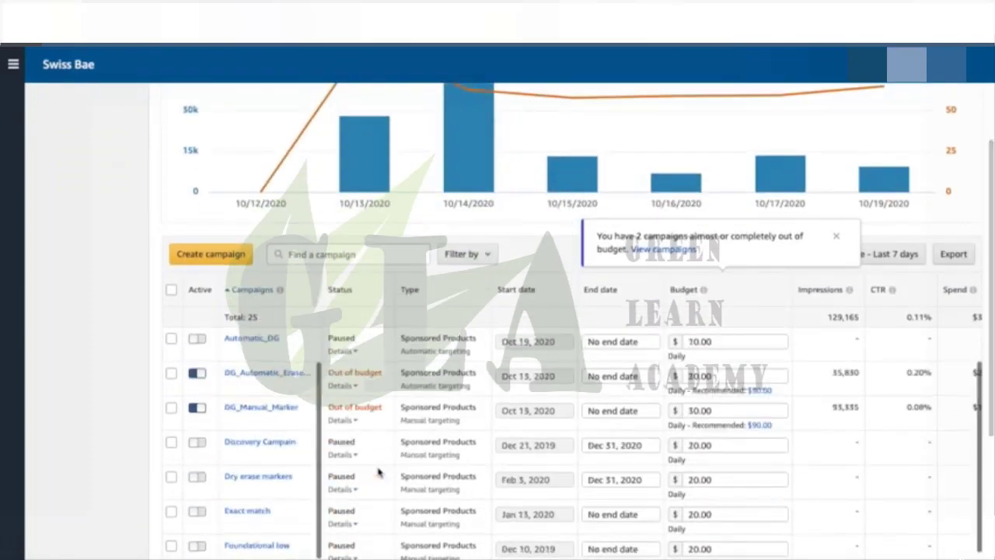
scroll(378, 472, up, 4)
scroll(378, 472, down, 10)
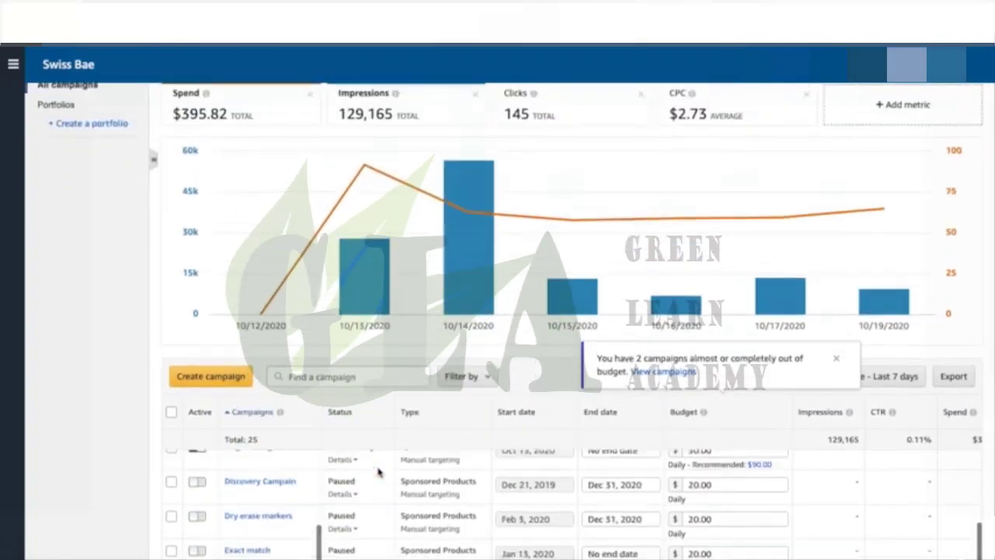
scroll(378, 471, up, 1)
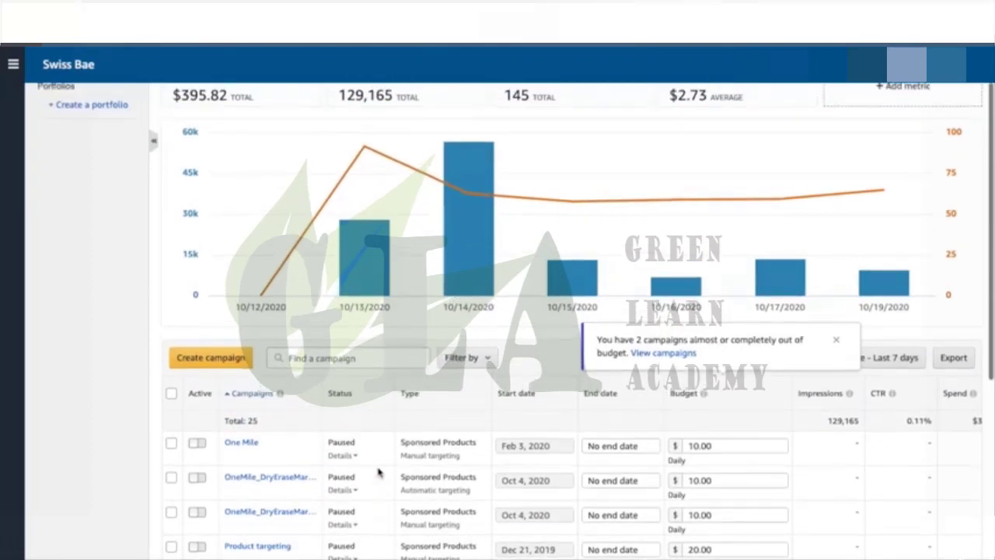
scroll(379, 471, up, 3)
scroll(378, 471, down, 2)
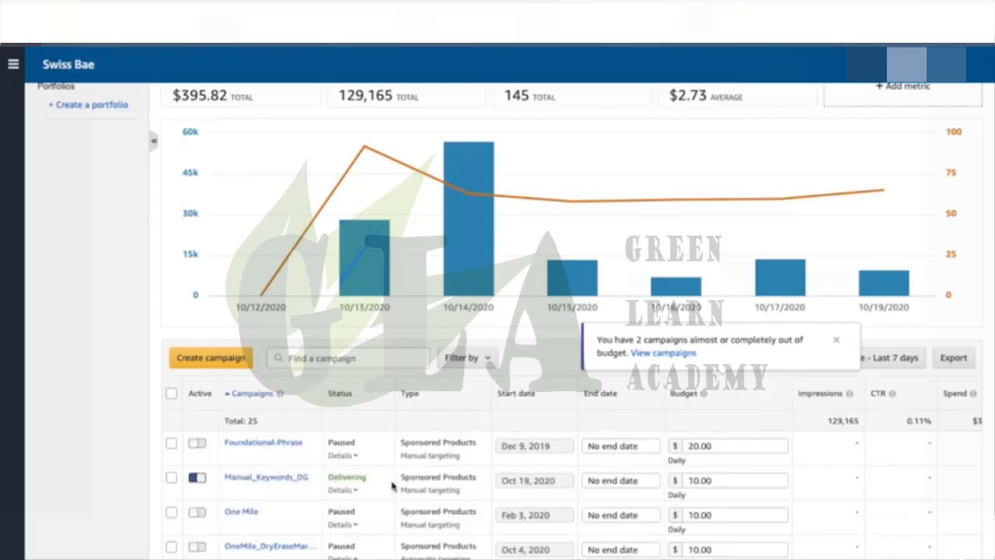
click(276, 479)
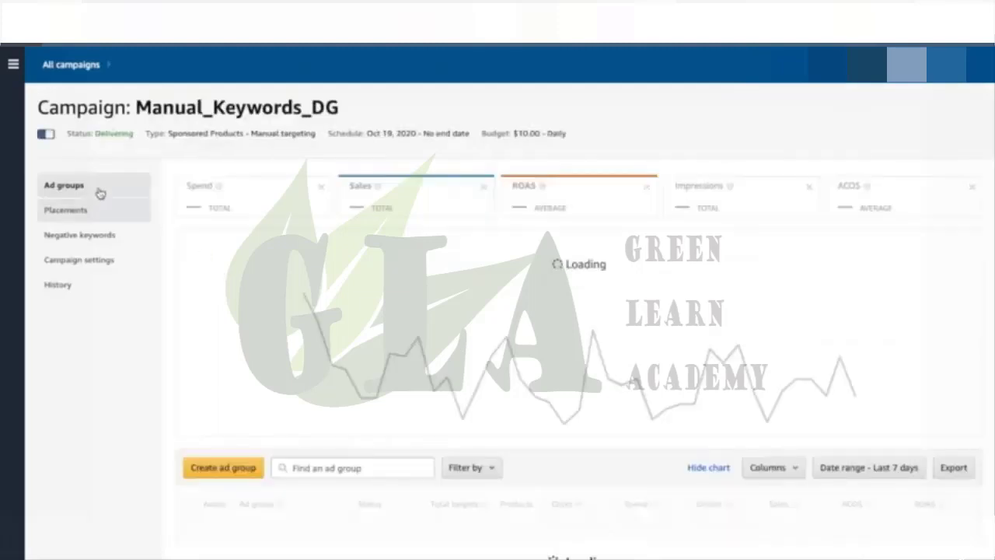
Start a new ad group named Phrase in this campaign with the One mile Dry Erase Markers product added
scroll(300, 351, down, 1)
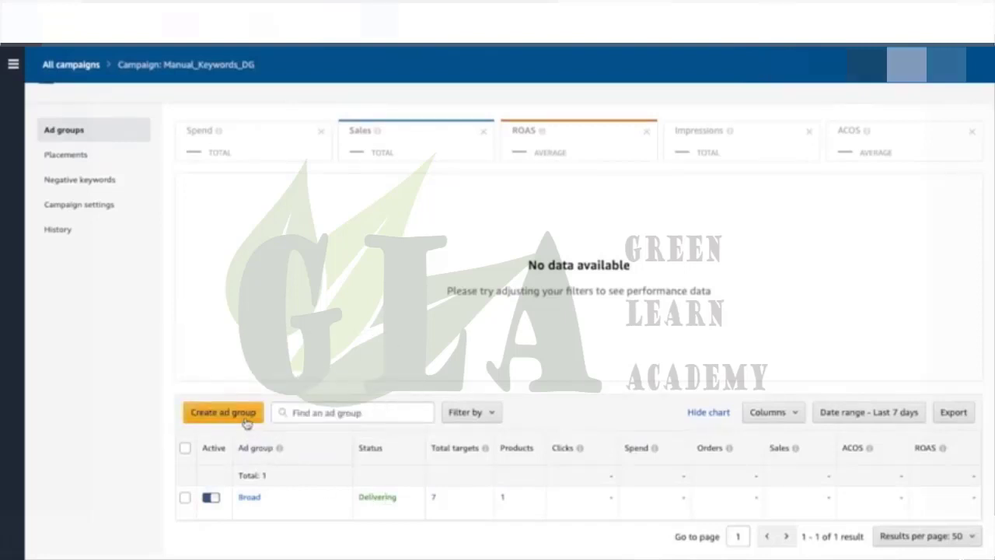
click(219, 418)
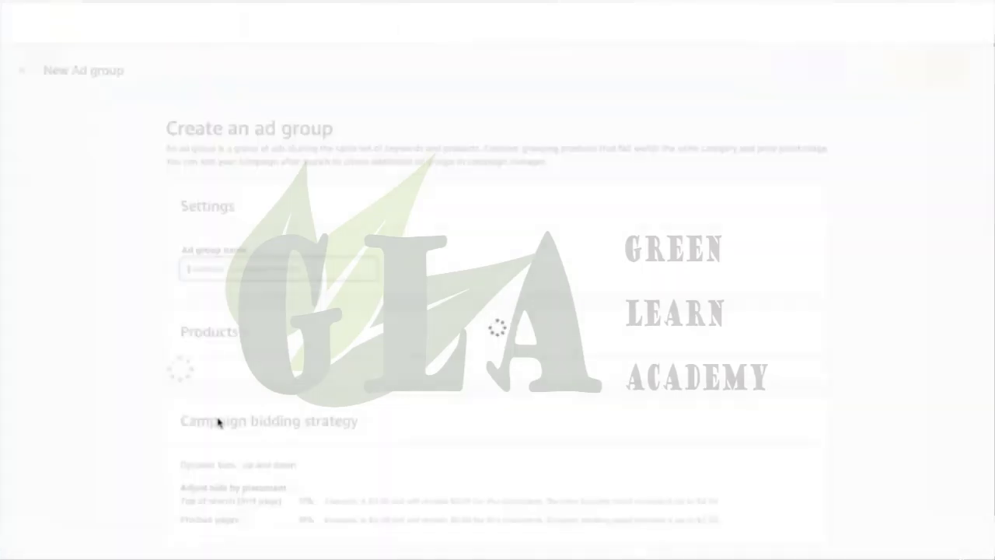
key(BackSpace)
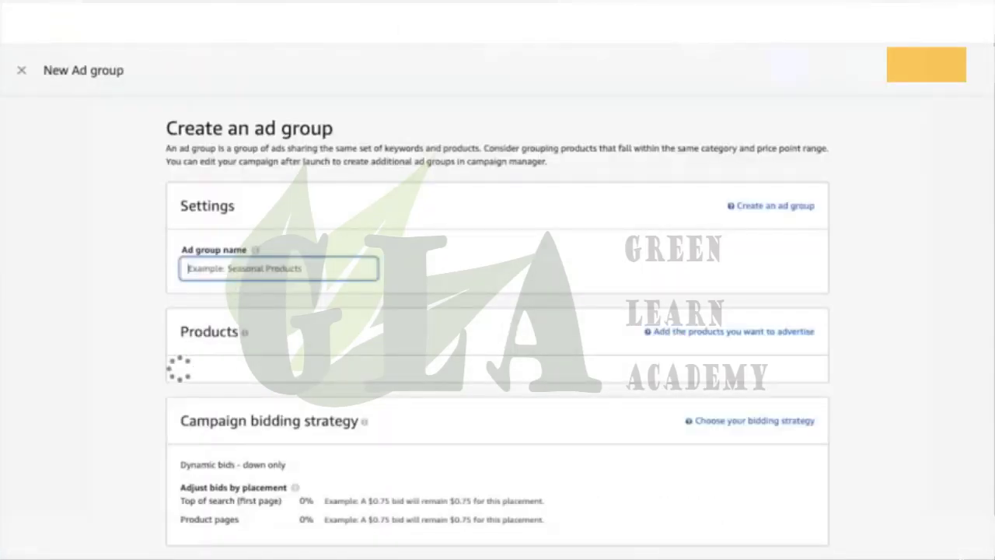
scroll(497, 310, down, 1)
scroll(375, 393, down, 1)
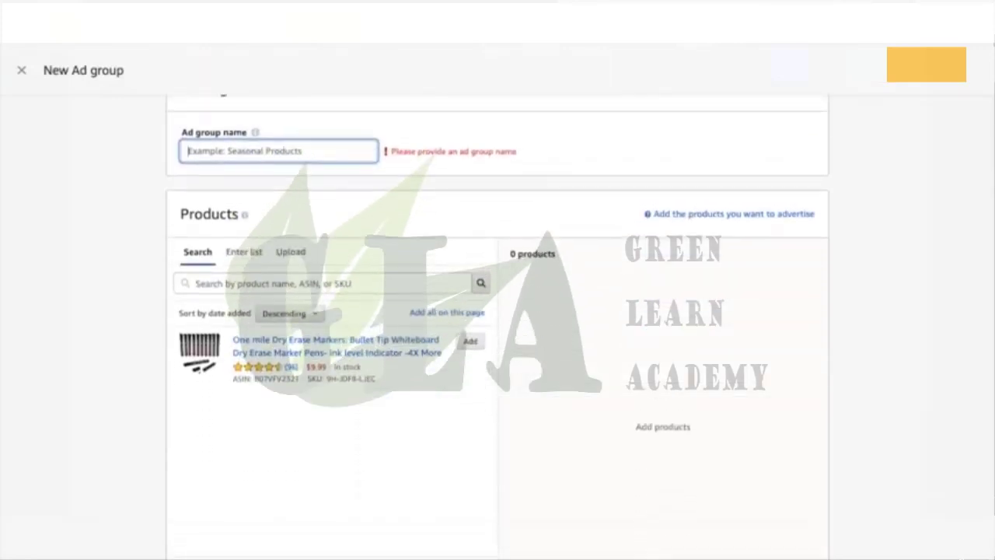
click(466, 342)
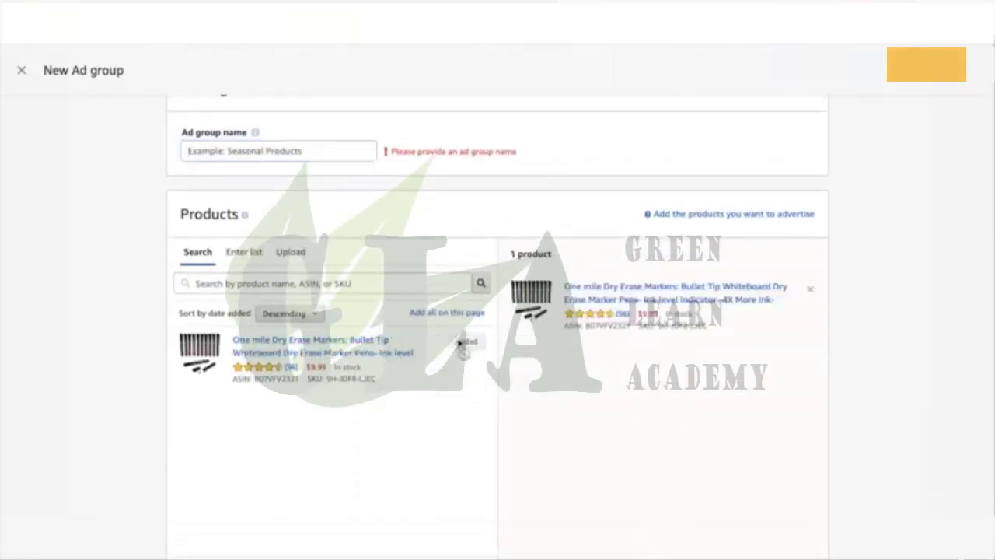
click(268, 153)
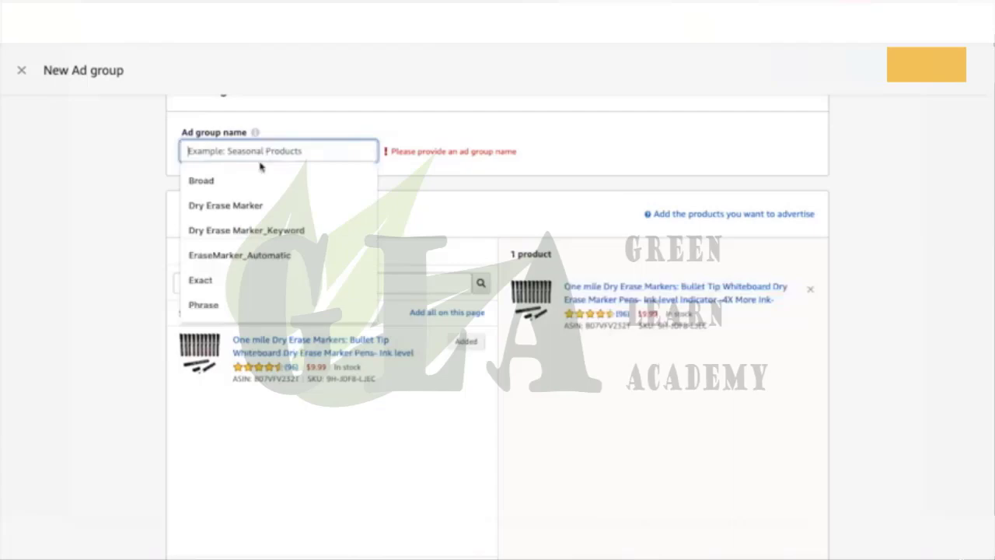
click(233, 305)
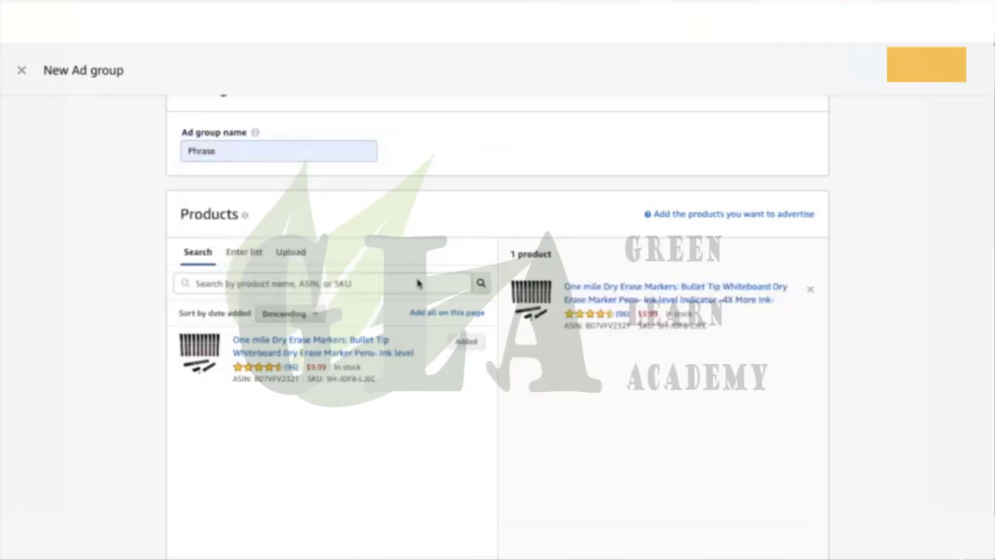
Add the suggested keyword "green whiteboard markers" to the Phrase ad group in broad, phrase and exact match
scroll(386, 437, down, 10)
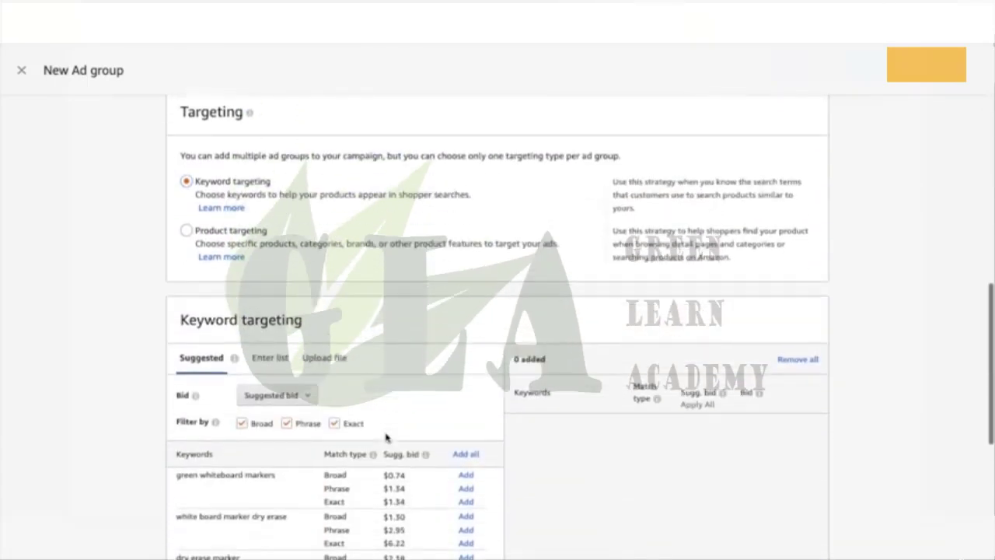
scroll(387, 438, down, 5)
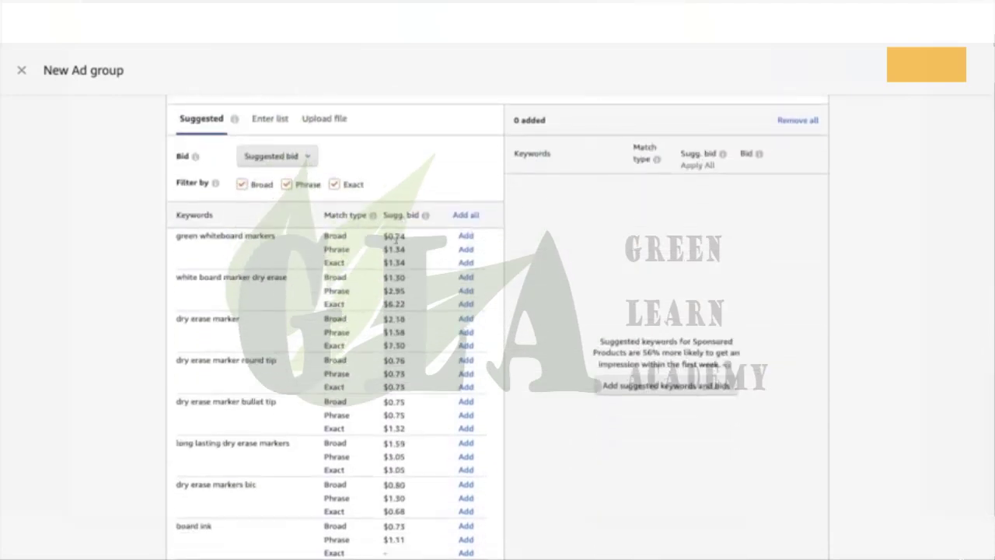
click(467, 236)
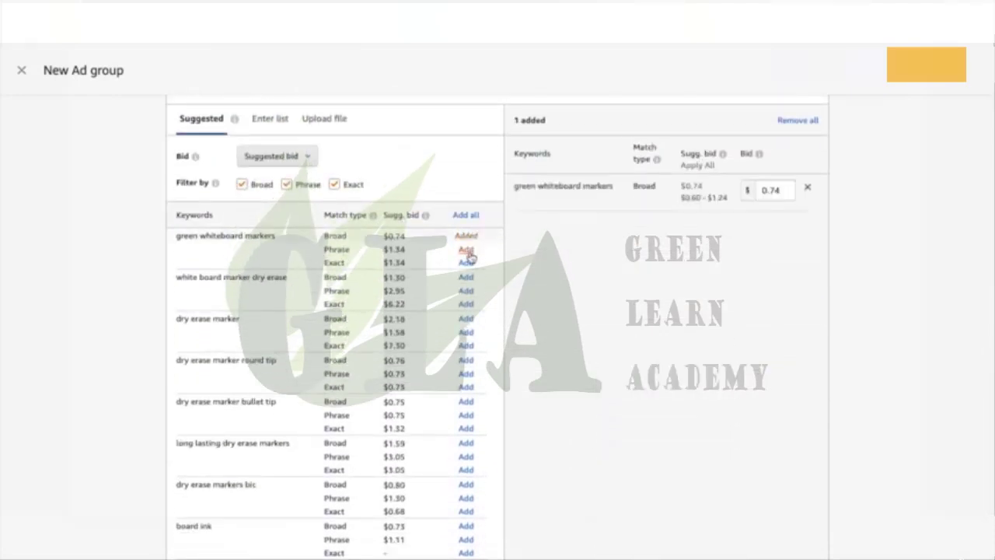
click(466, 249)
click(466, 263)
Add "white board marker dry erase" in all three match types and "dry erase marker" in broad match to the Phrase ad group
click(466, 277)
click(466, 290)
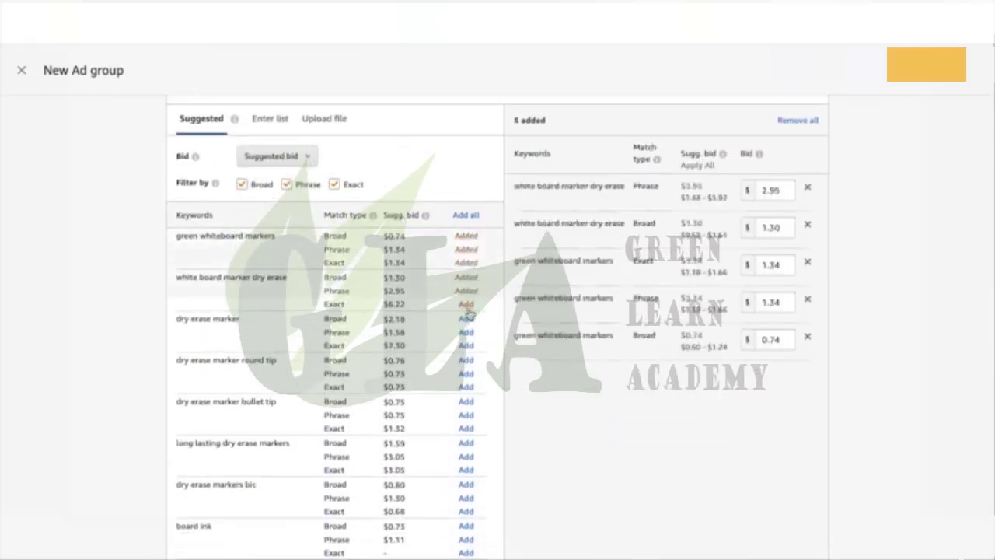
click(466, 304)
click(466, 317)
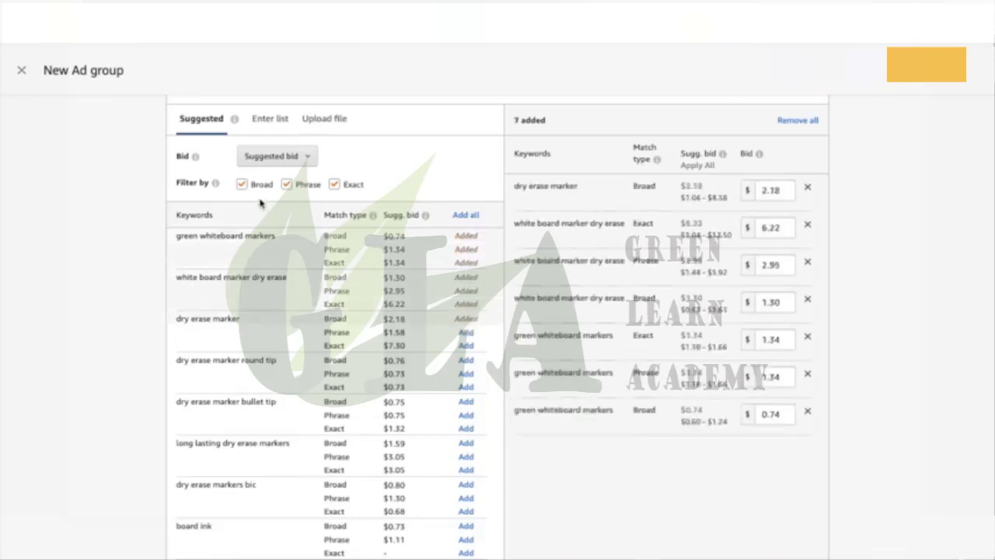
Filter the suggested keywords to phrase match only by excluding broad and exact
click(241, 185)
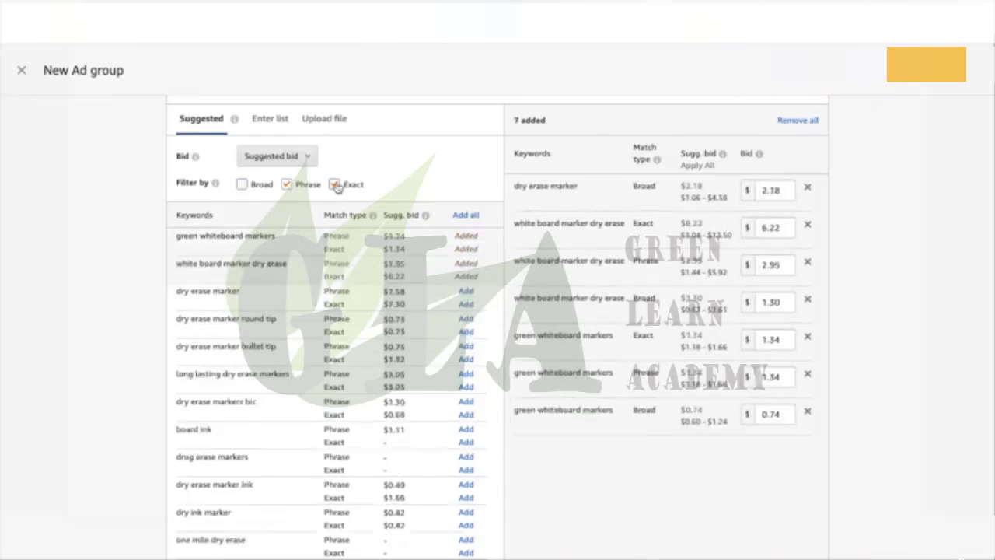
click(335, 184)
scroll(457, 379, down, 10)
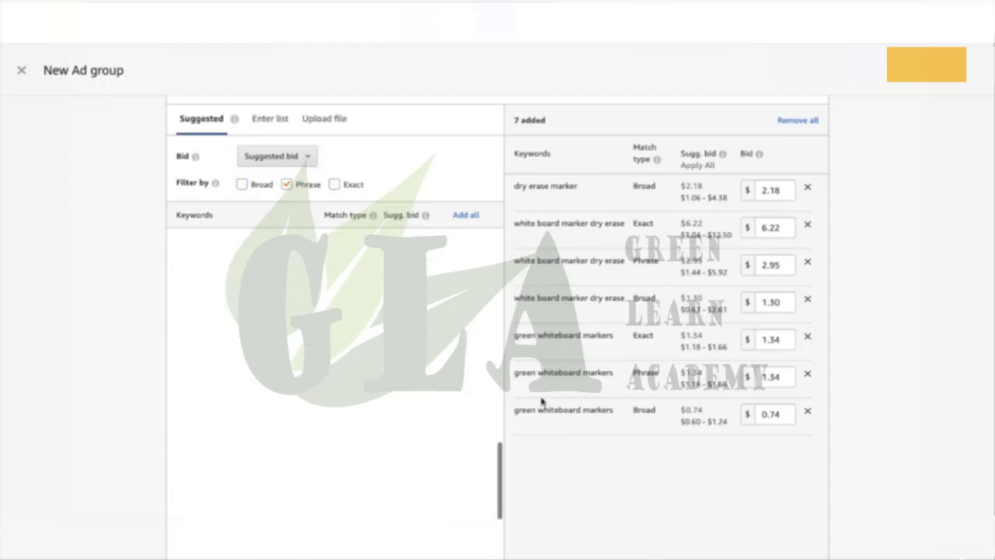
Create the Phrase ad group and check it in the campaign's ad group list
scroll(584, 436, down, 5)
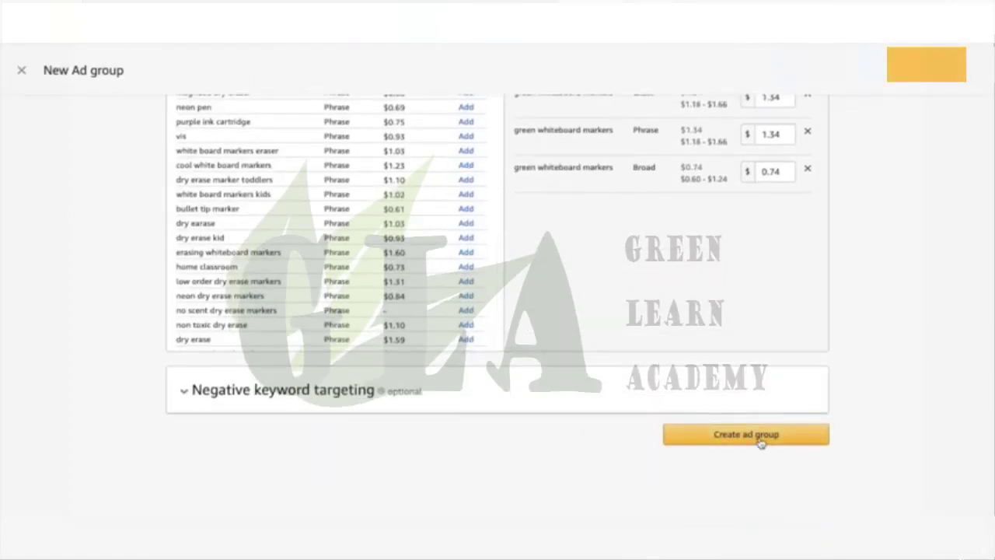
click(760, 439)
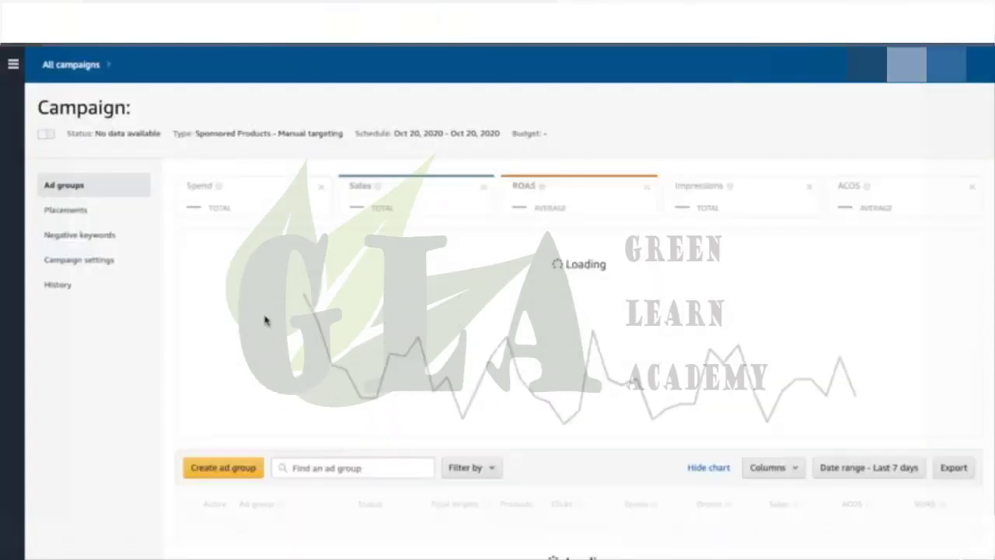
scroll(287, 455, down, 1)
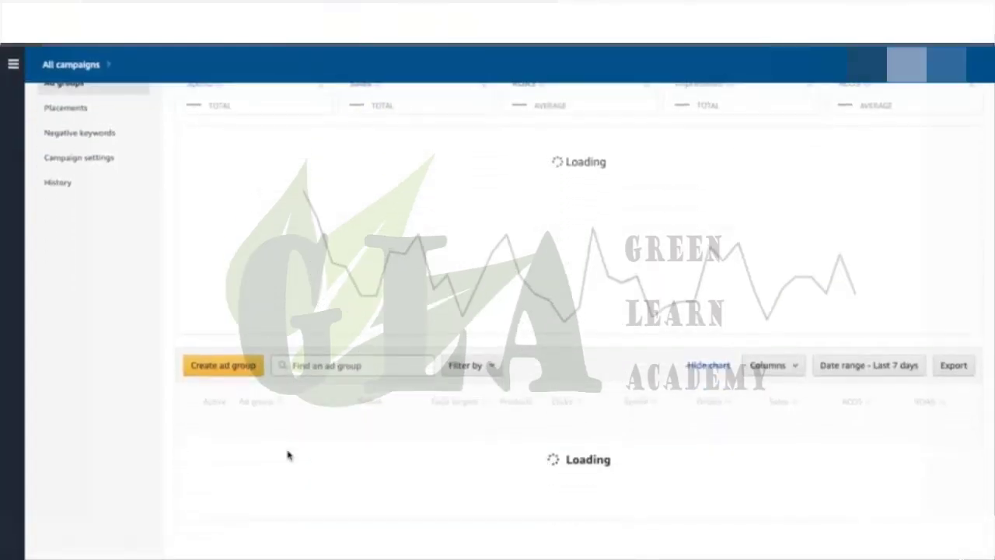
scroll(287, 454, down, 1)
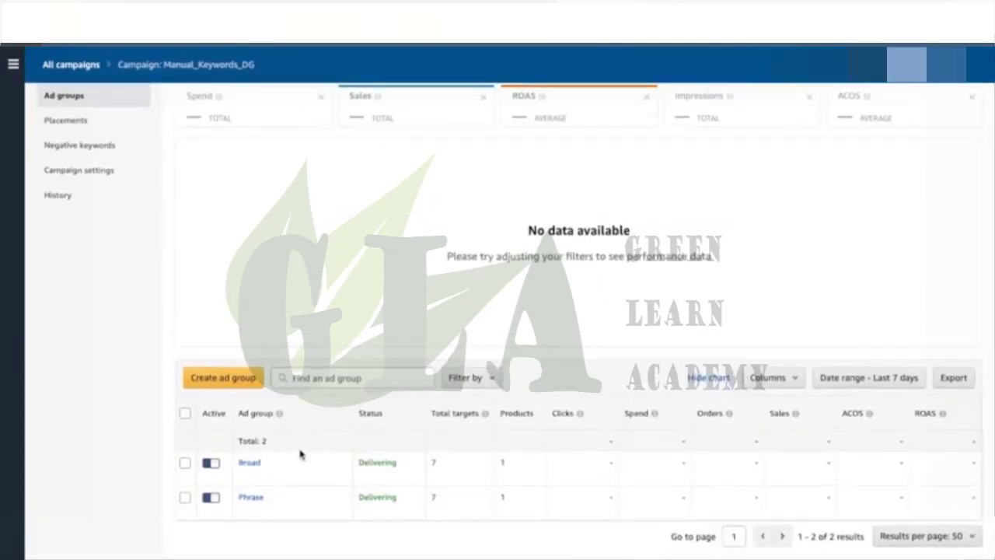
Return to the list of all campaigns and reopen the Manual_Keywords_DG campaign to review its ad groups
scroll(301, 455, up, 2)
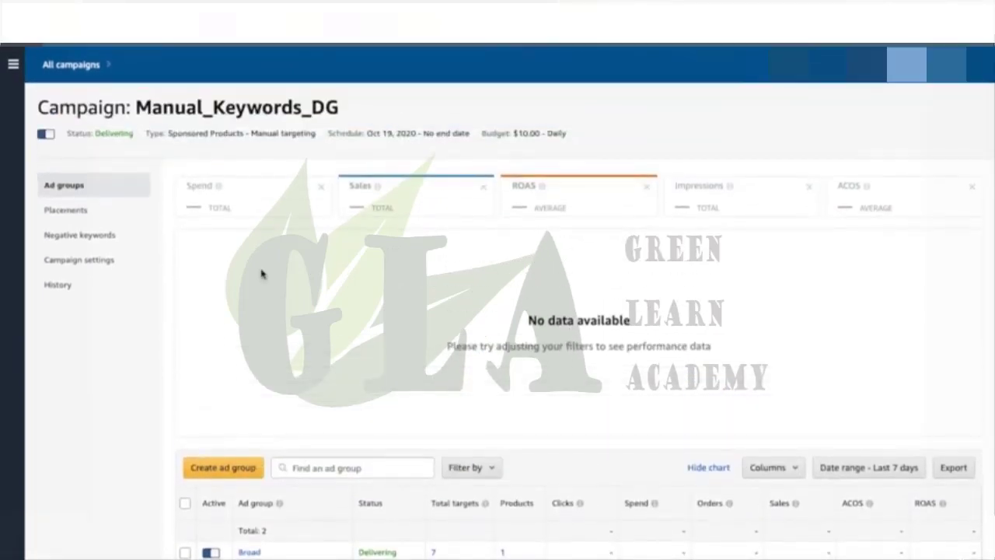
scroll(262, 274, down, 2)
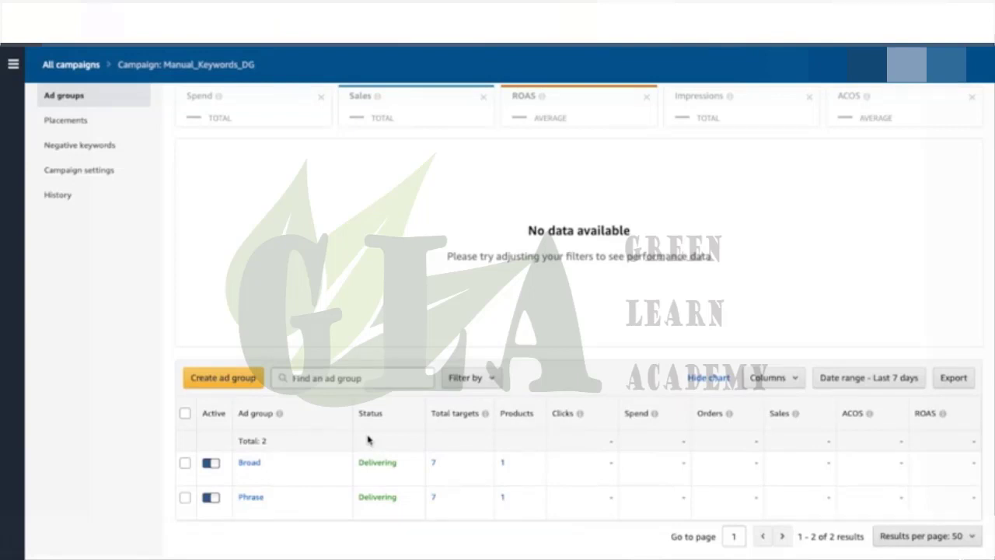
scroll(368, 440, up, 2)
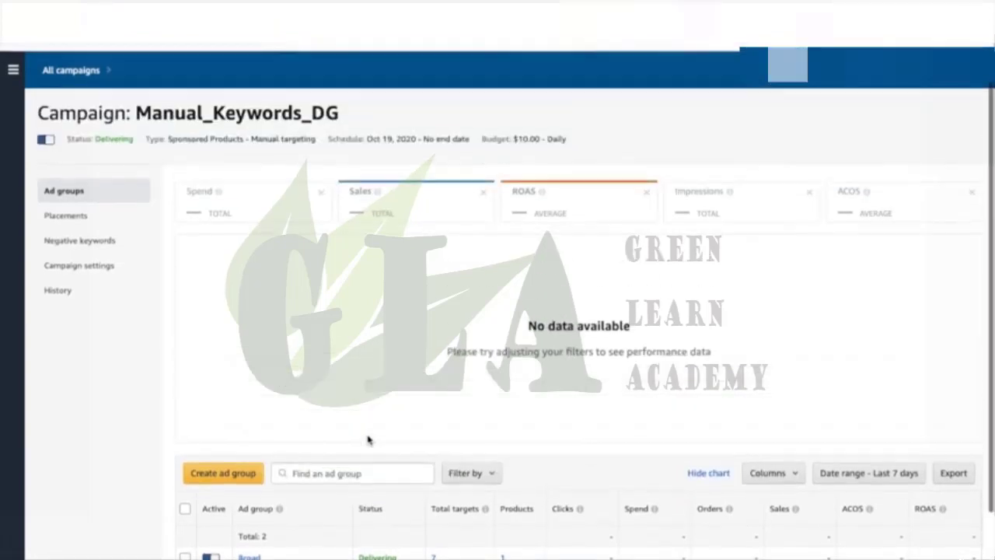
click(50, 68)
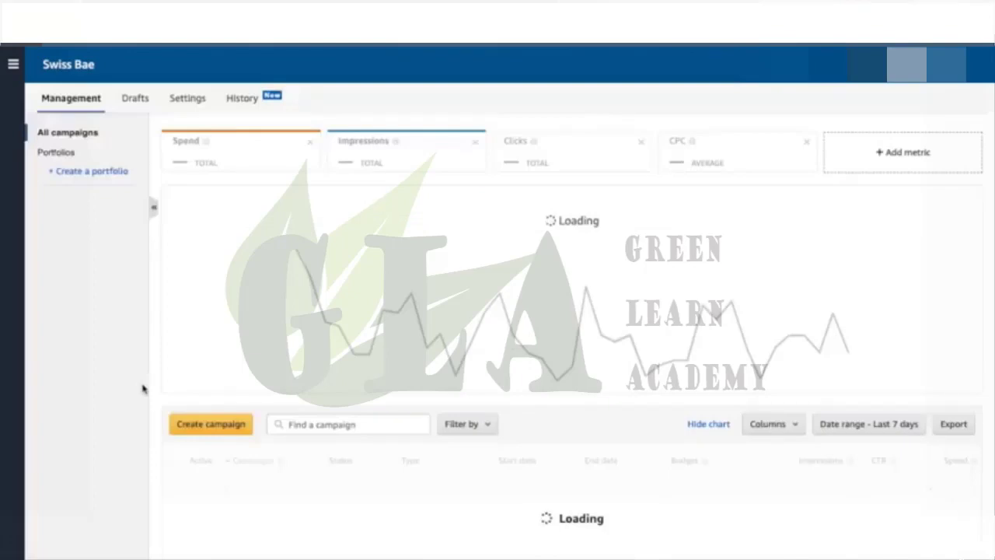
scroll(315, 466, down, 4)
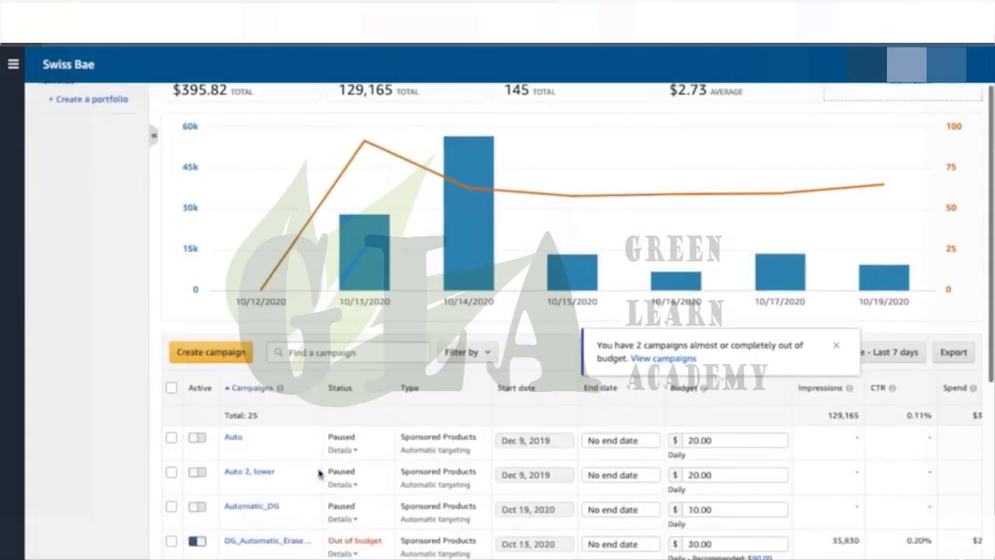
scroll(317, 472, down, 5)
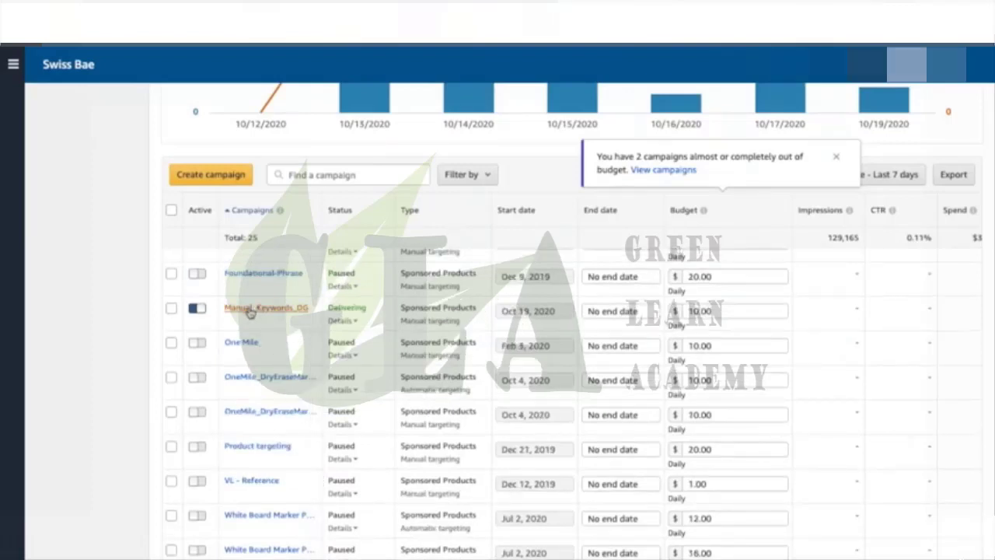
click(250, 311)
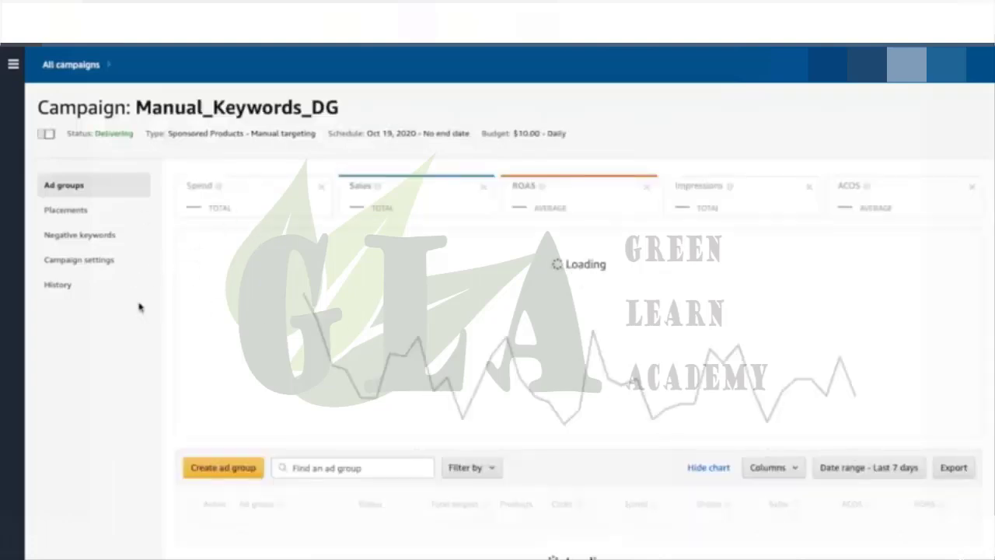
scroll(326, 387, down, 2)
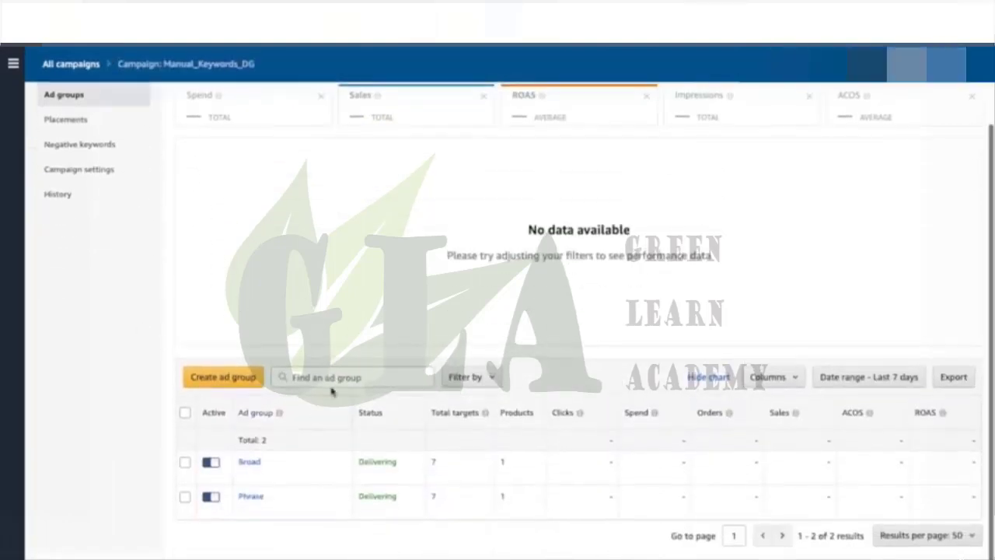
Open the Broad ad group and review its advertised product and its targeted keywords with their match types and bids
click(250, 464)
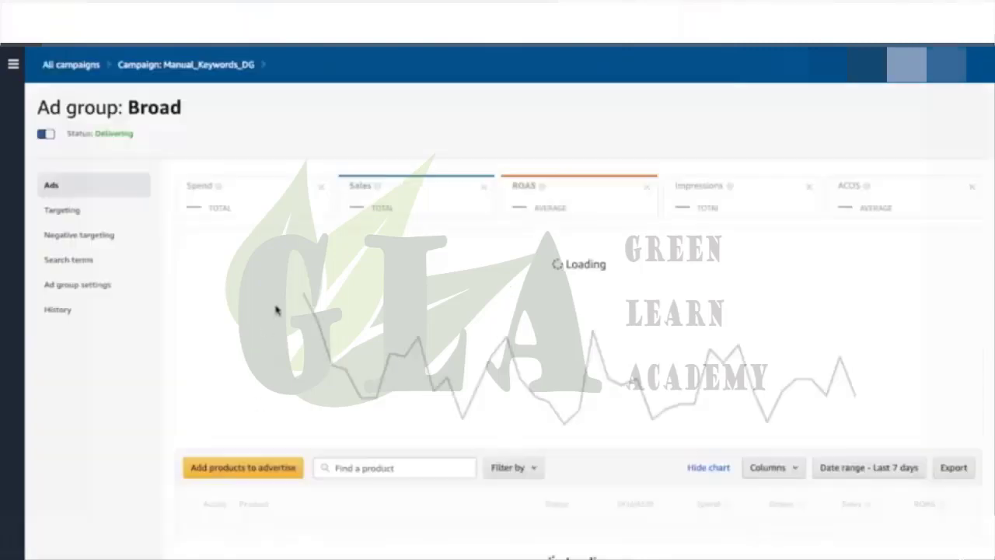
scroll(256, 438, down, 2)
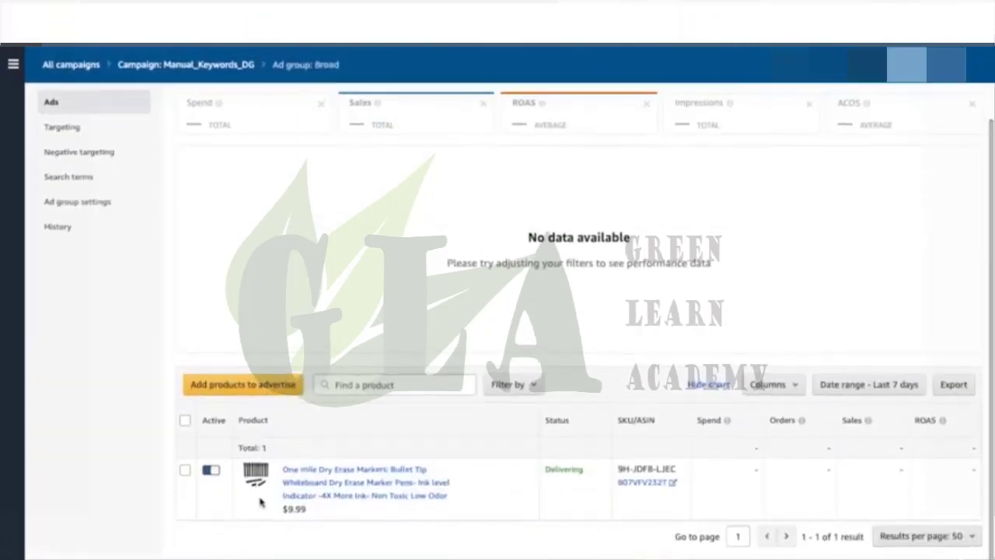
scroll(256, 441, up, 2)
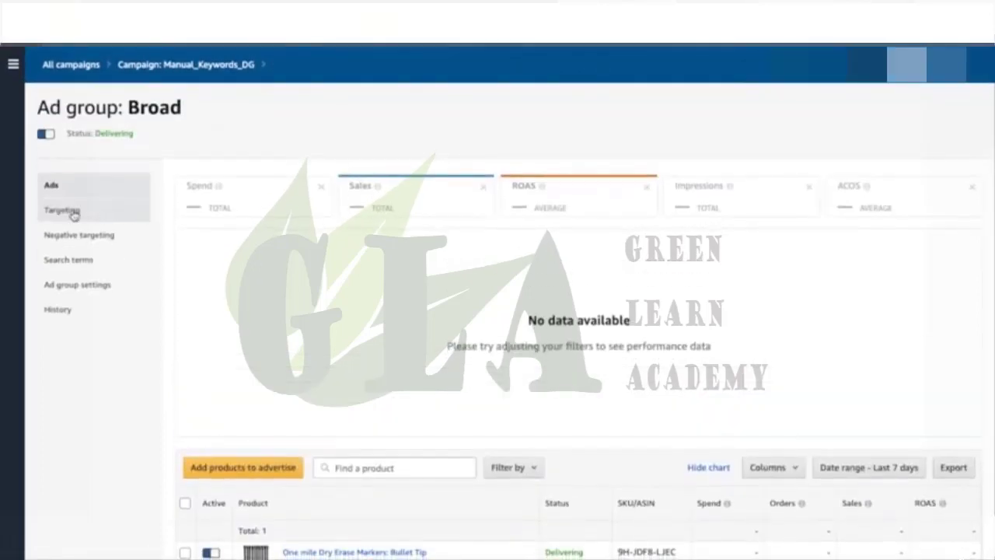
click(73, 212)
scroll(298, 360, down, 4)
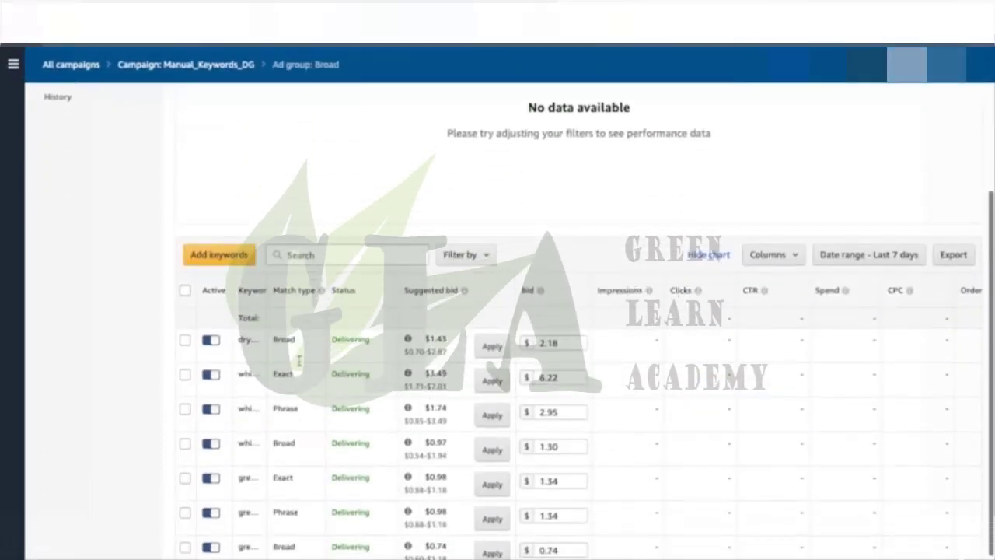
Pause the first broad-match keyword in the Broad ad group and reactivate it
click(210, 342)
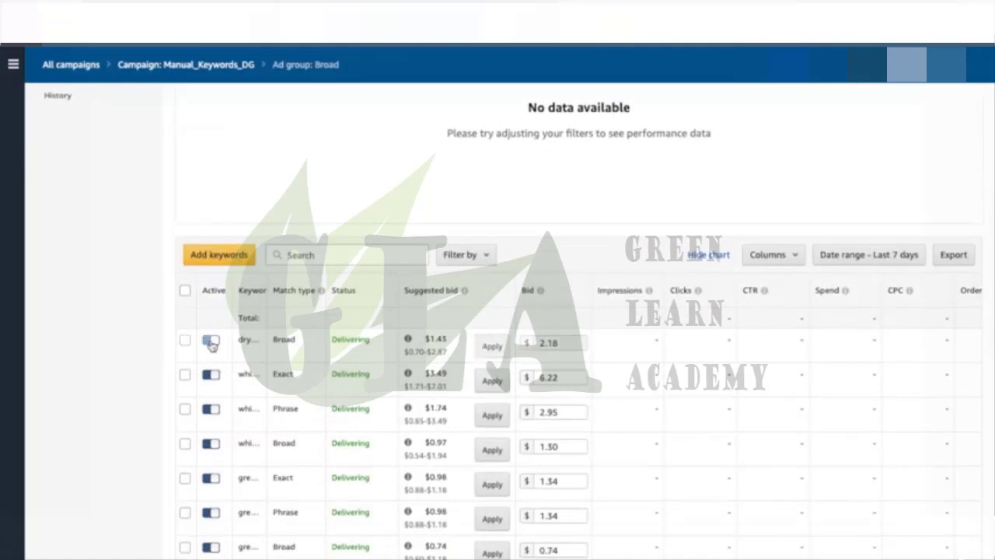
click(210, 342)
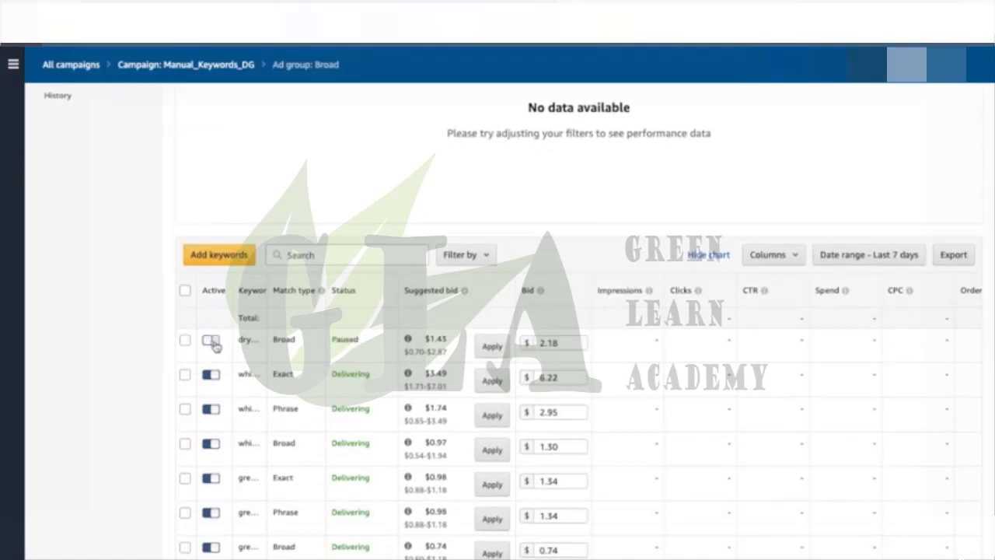
scroll(352, 428, down, 1)
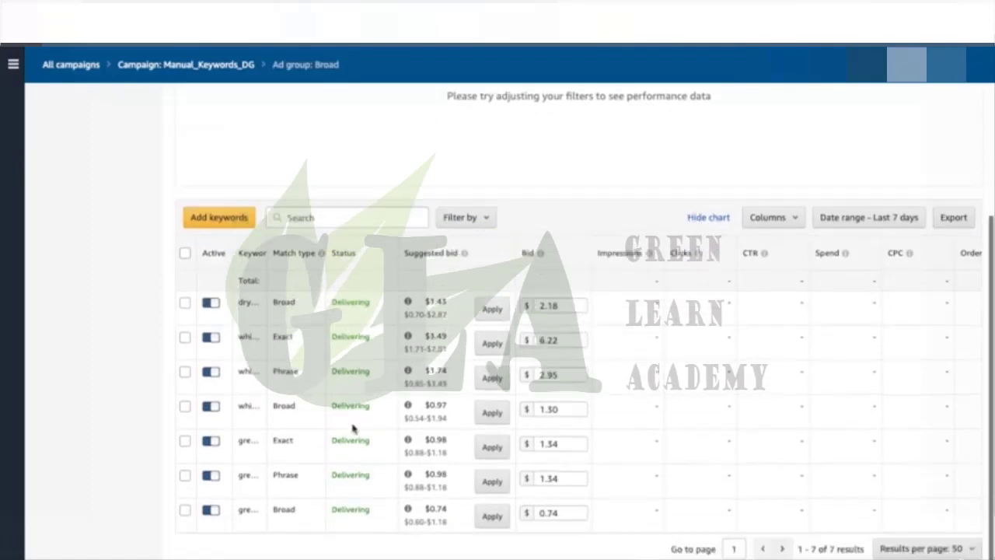
Look through the Broad ad group's negative targeting and search terms, and open its ad group settings
scroll(216, 220, up, 5)
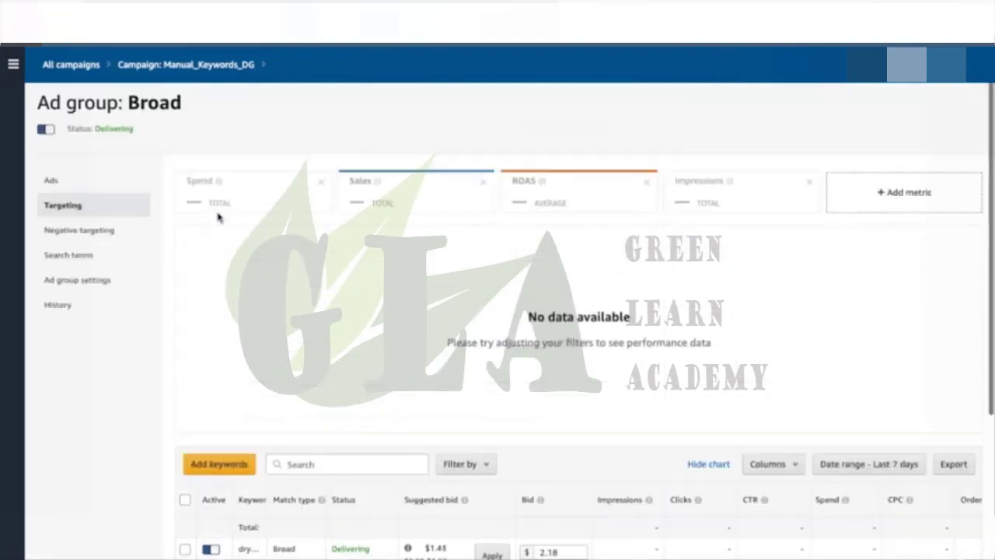
click(79, 240)
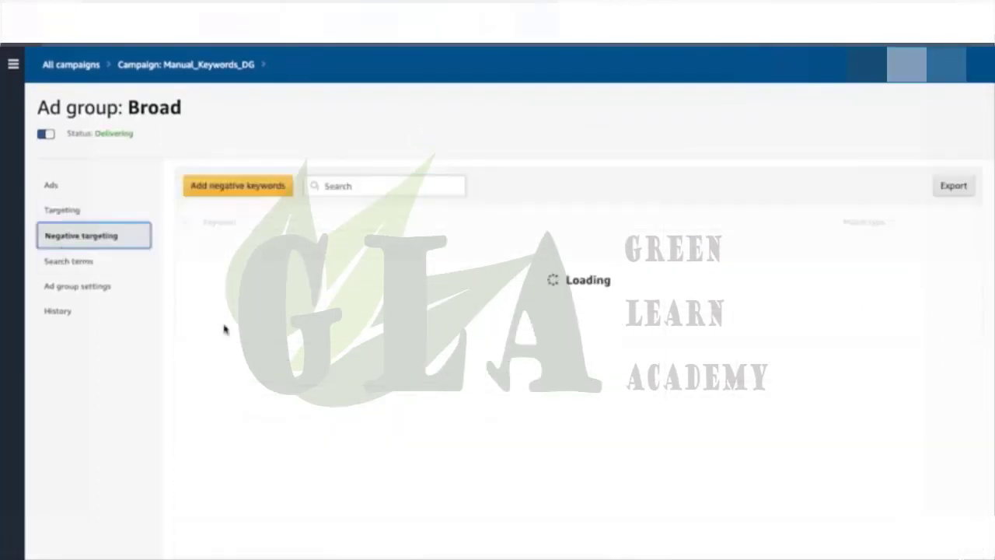
click(90, 262)
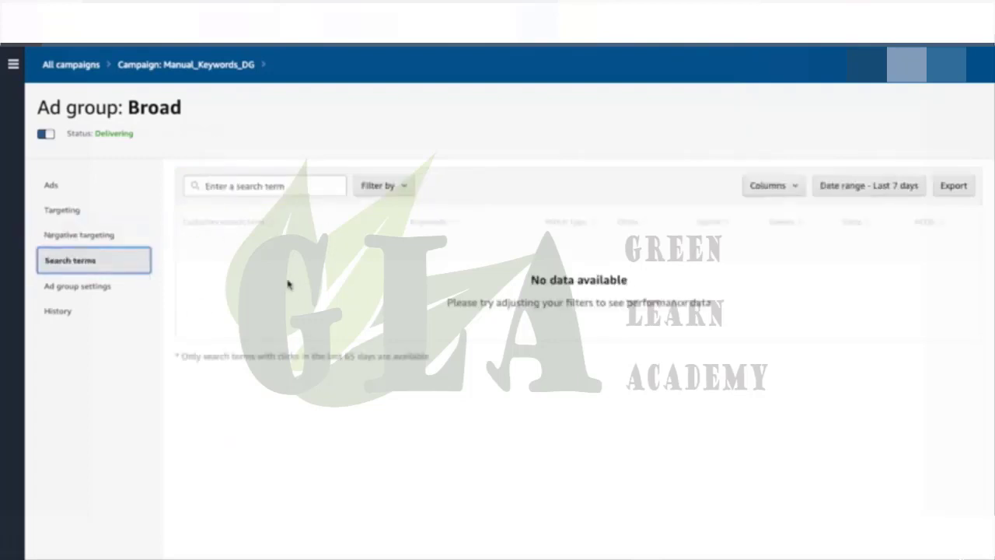
click(85, 287)
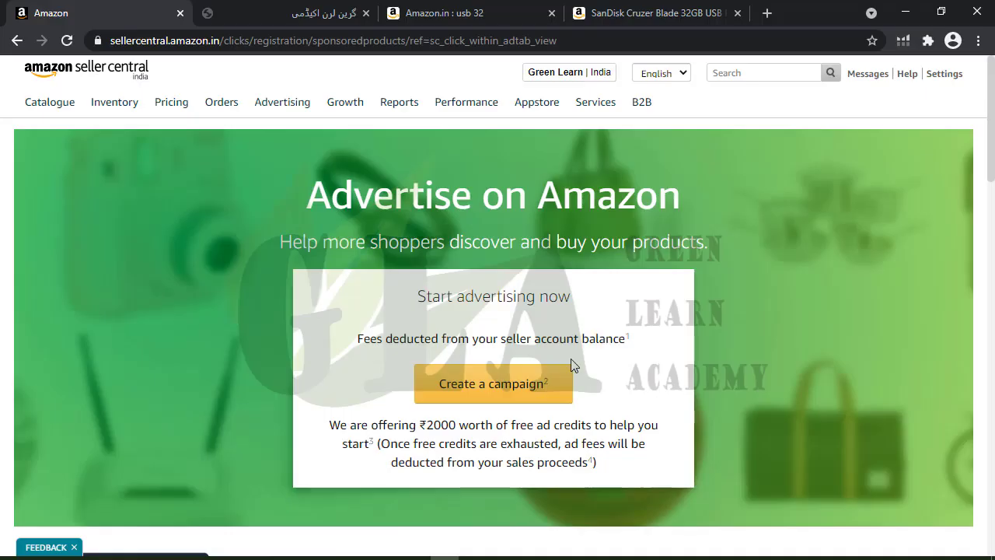
Try to create a campaign from the Advertise on Amazon page in Seller Central and highlight the resulting page heading
click(467, 13)
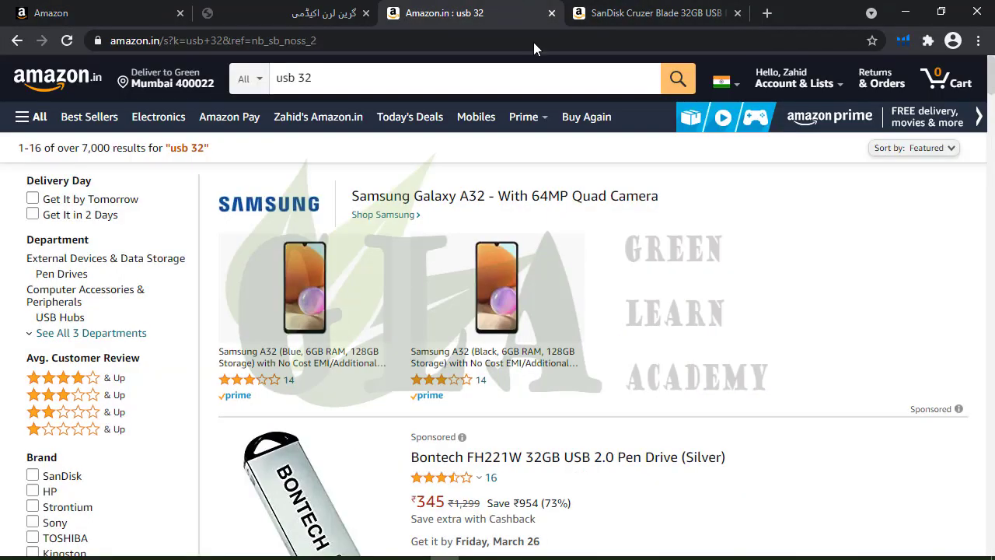
click(261, 7)
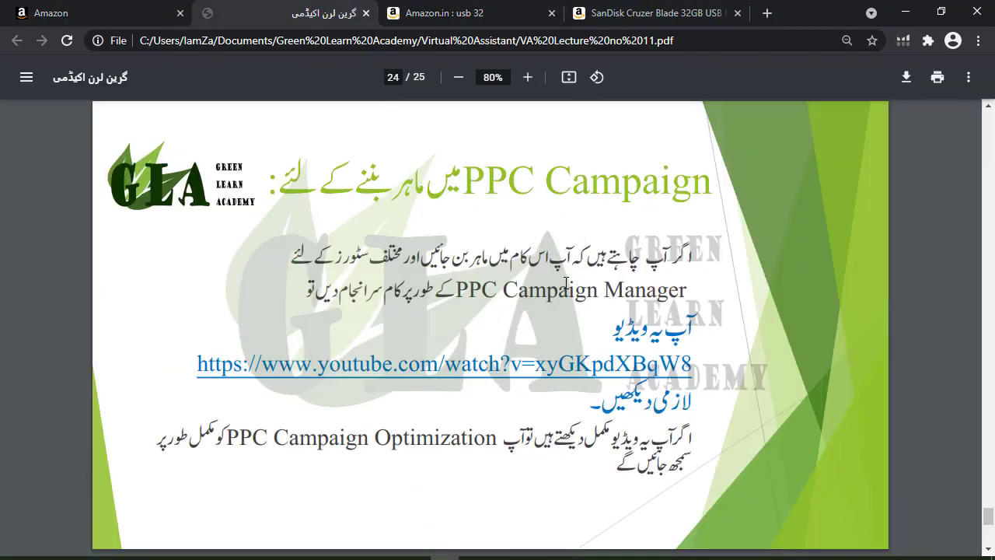
click(79, 11)
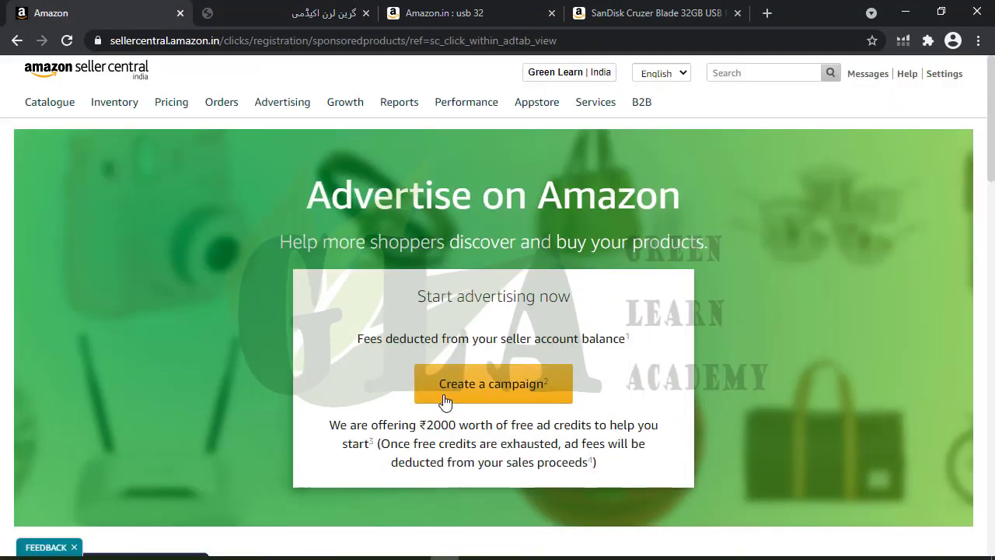
click(470, 400)
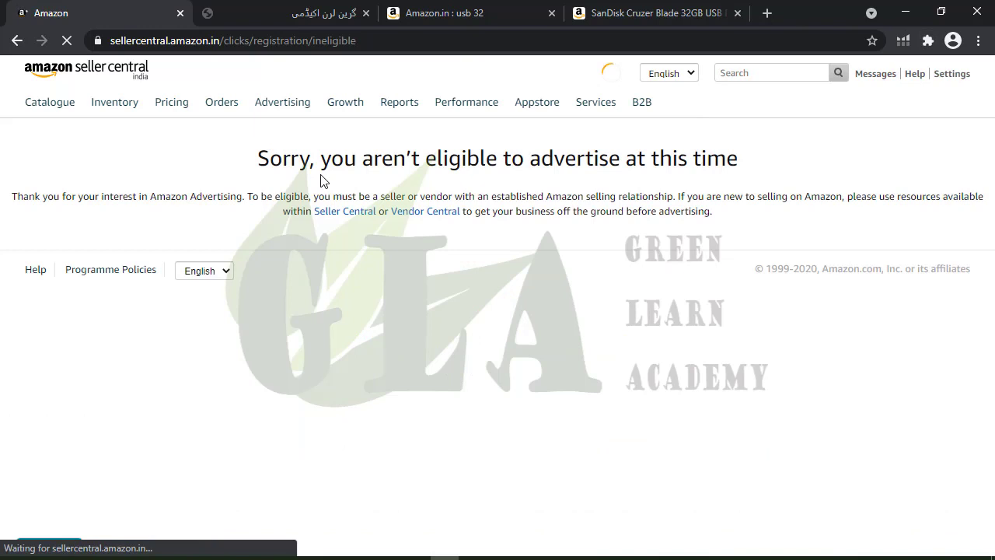
drag(330, 161, 806, 166)
click(789, 168)
Switch to the lecture PDF and highlight the Seller Central steps for creating a PPC campaign on page 23
click(342, 14)
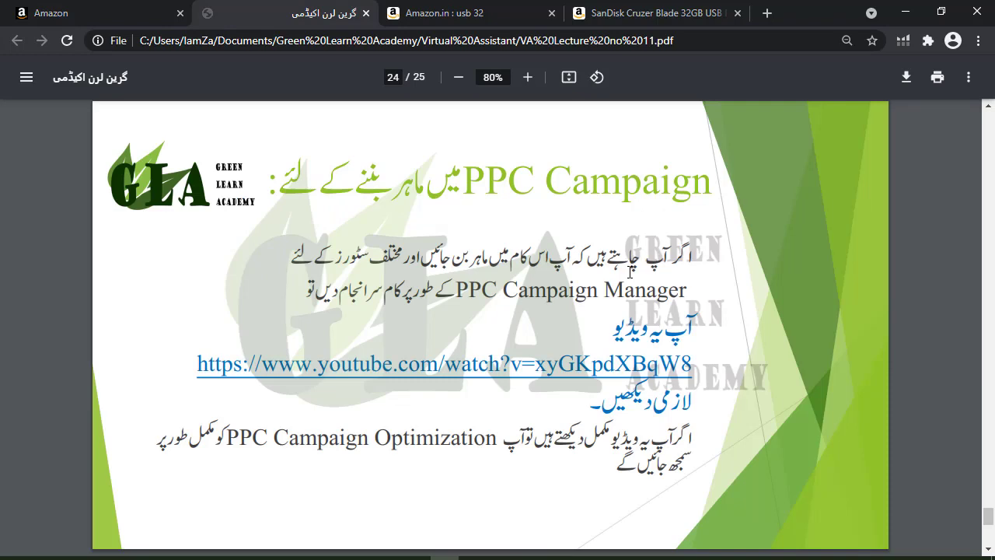
scroll(630, 272, up, 3)
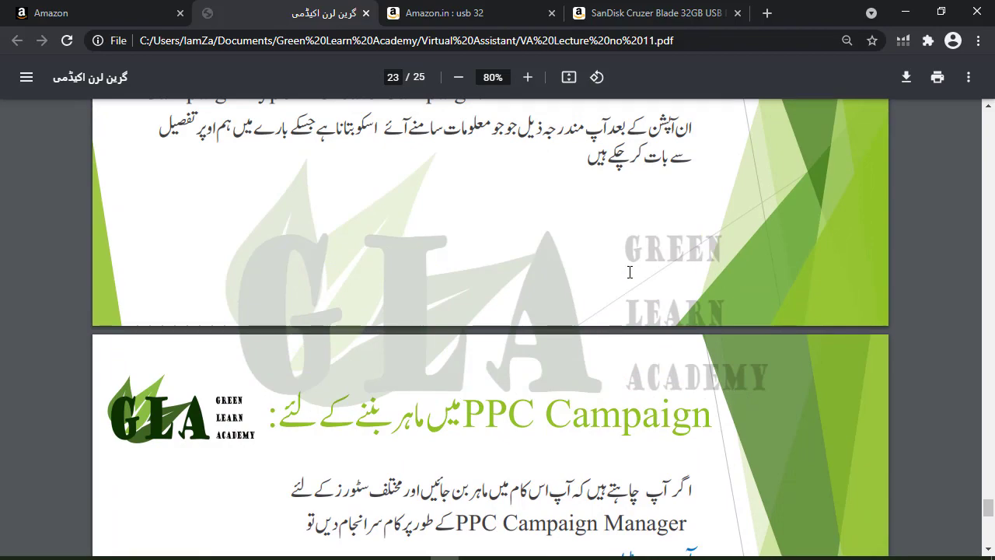
scroll(629, 272, up, 6)
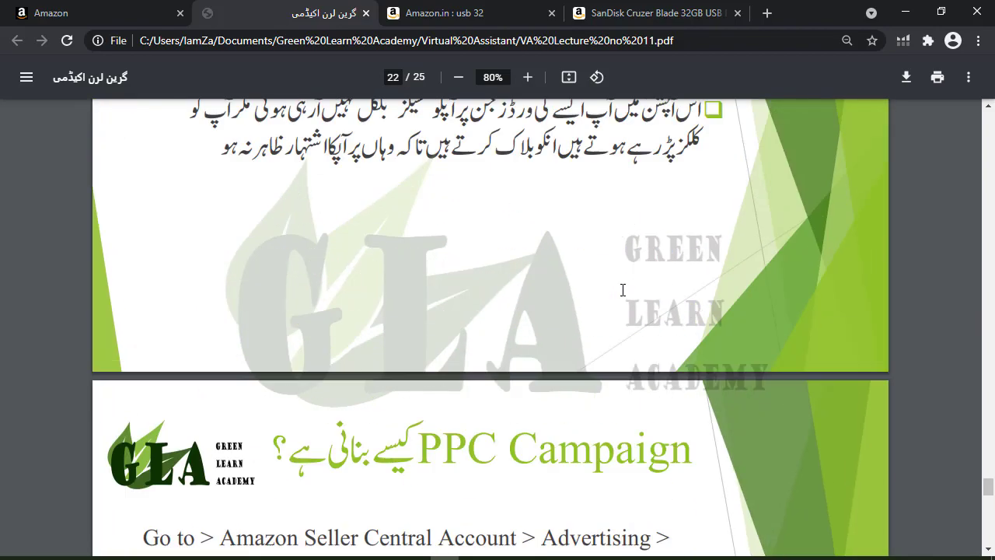
scroll(624, 289, down, 4)
drag(221, 192, 533, 287)
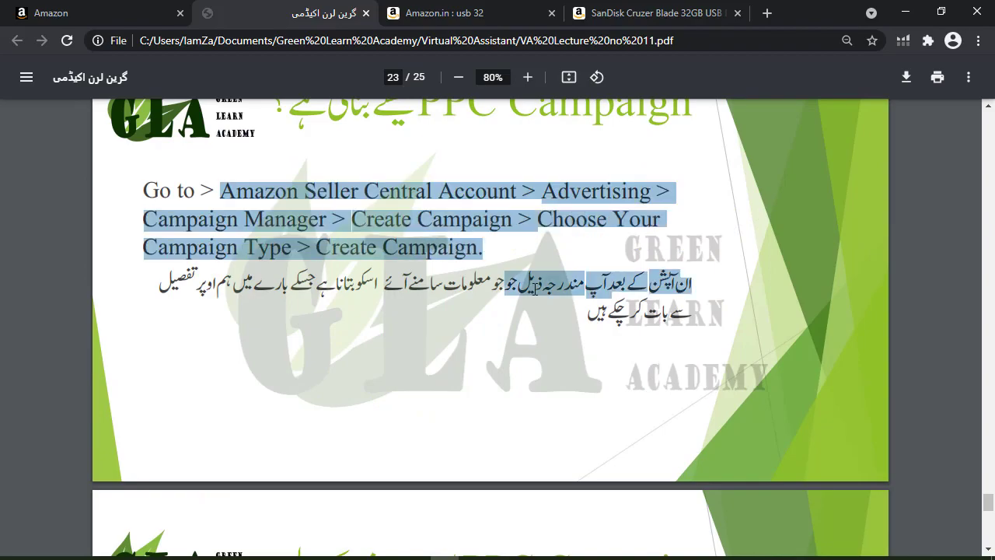
click(379, 366)
Skim the lecture PDF back to its first page and forward again through the bidding, match type and ad group slides
scroll(377, 366, up, 10)
scroll(380, 362, up, 5)
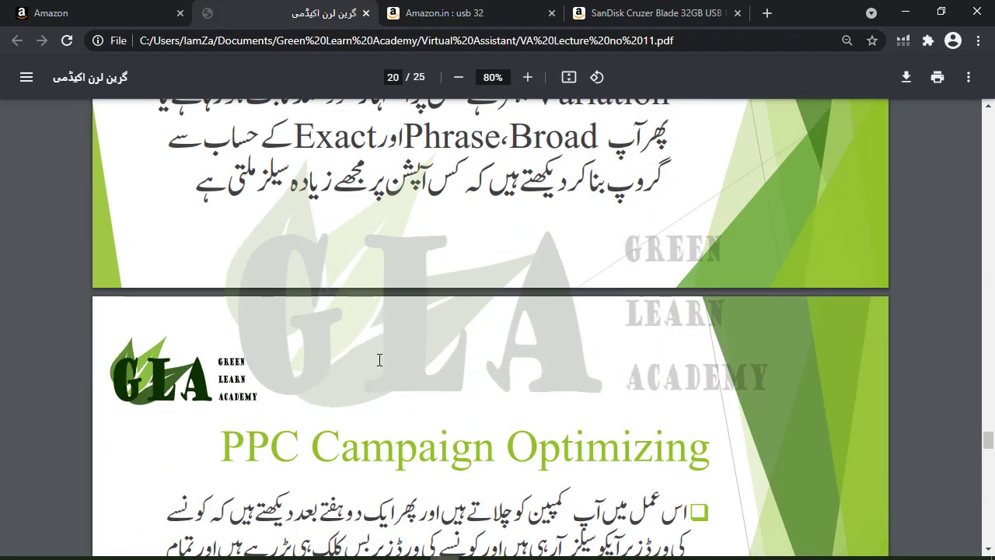
scroll(379, 360, up, 10)
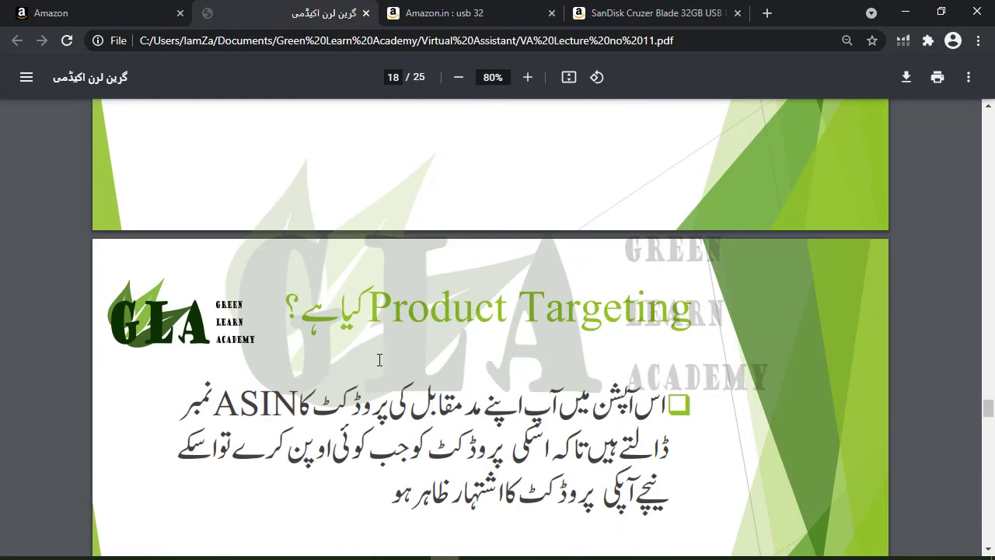
scroll(379, 360, up, 5)
scroll(379, 360, up, 20)
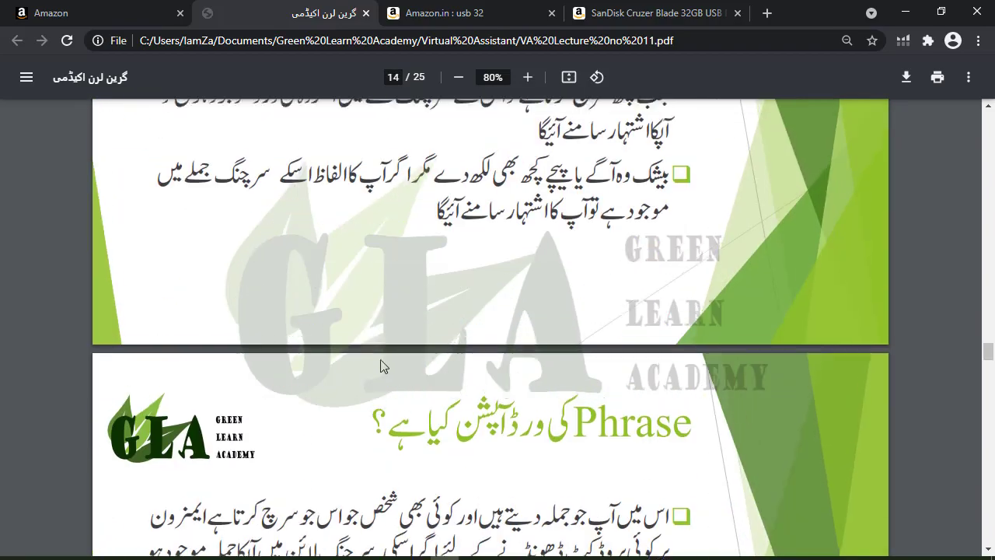
scroll(381, 359, up, 20)
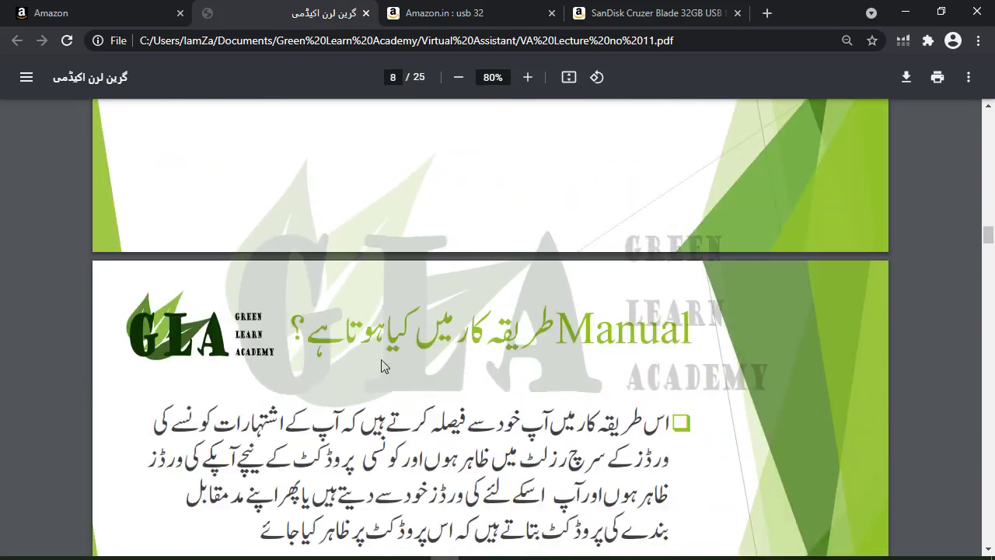
scroll(381, 364, up, 15)
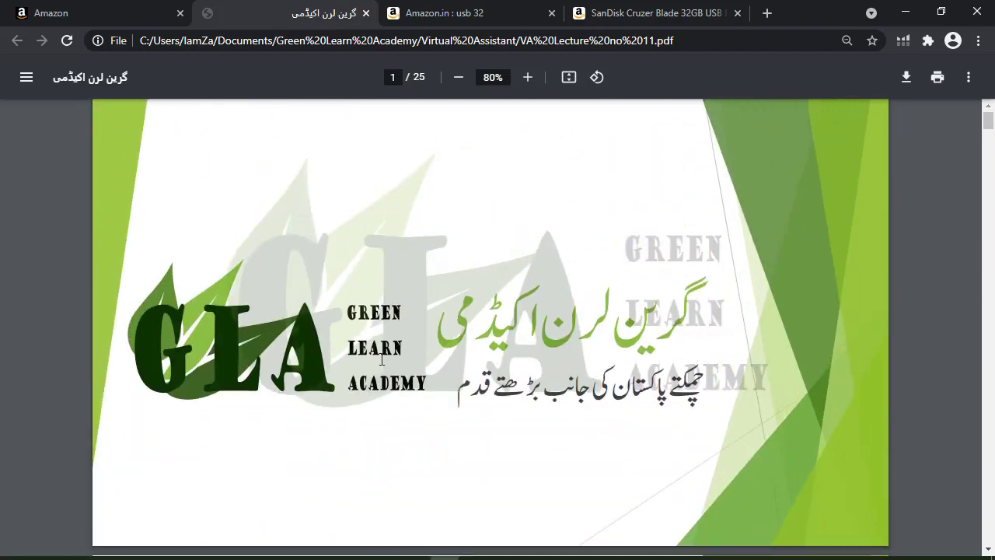
scroll(389, 361, down, 20)
scroll(388, 360, down, 20)
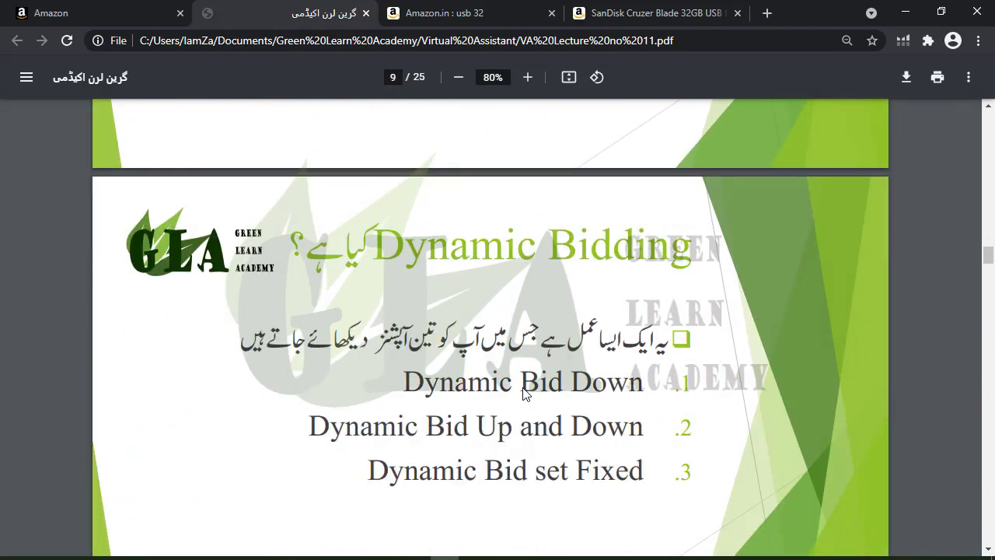
scroll(522, 403, down, 20)
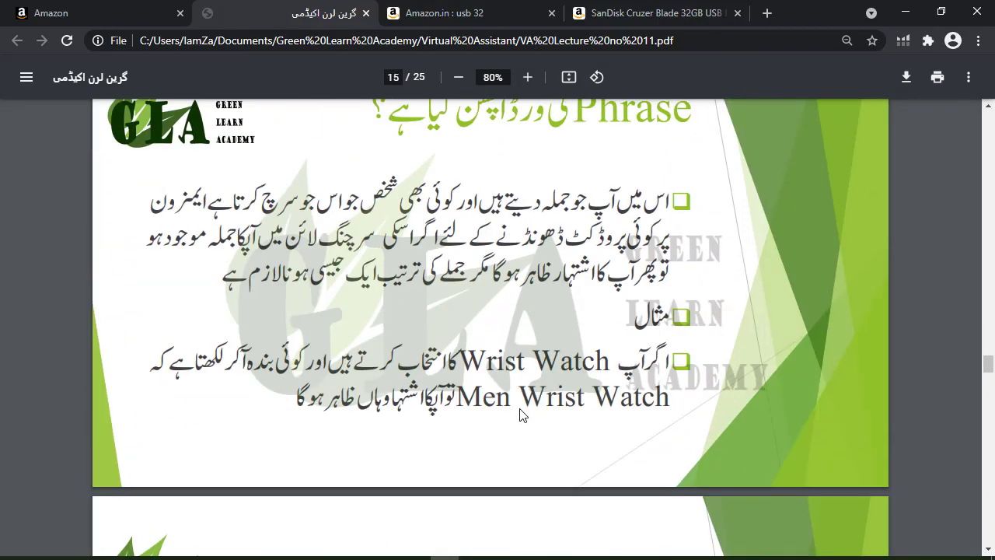
scroll(523, 415, down, 20)
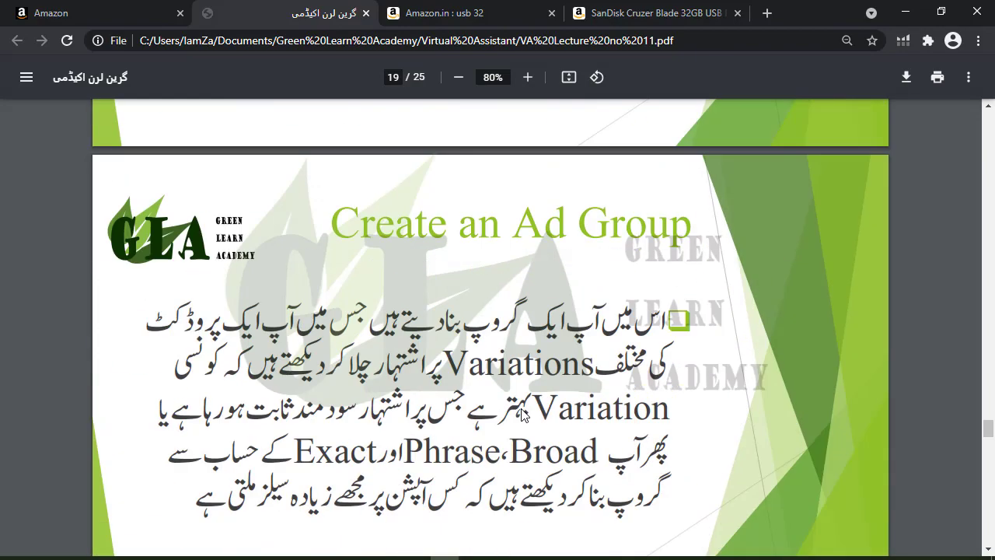
Open the YouTube video link recommended for mastering PPC campaigns on page 24 of the lecture PDF
scroll(525, 413, down, 10)
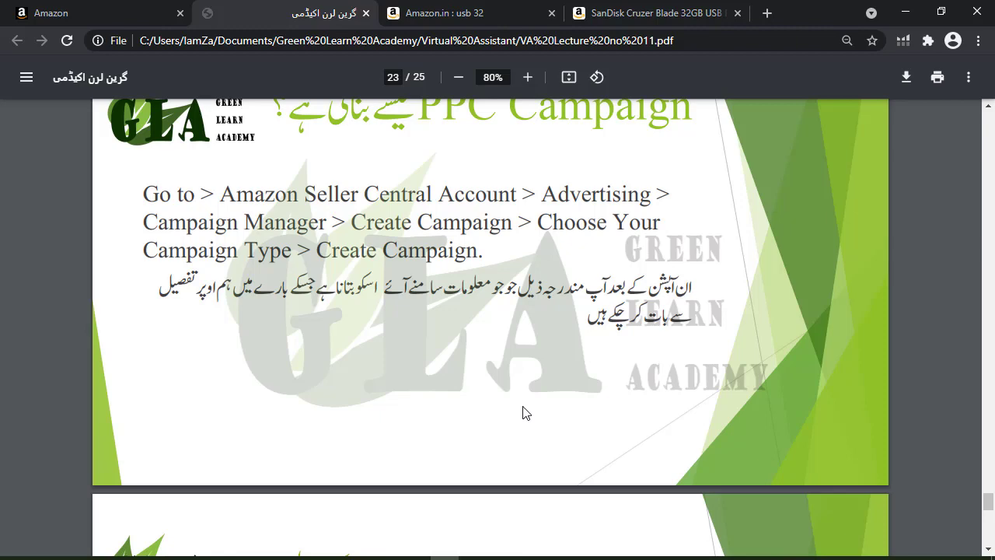
click(426, 8)
click(276, 6)
scroll(459, 295, down, 8)
scroll(417, 268, up, 3)
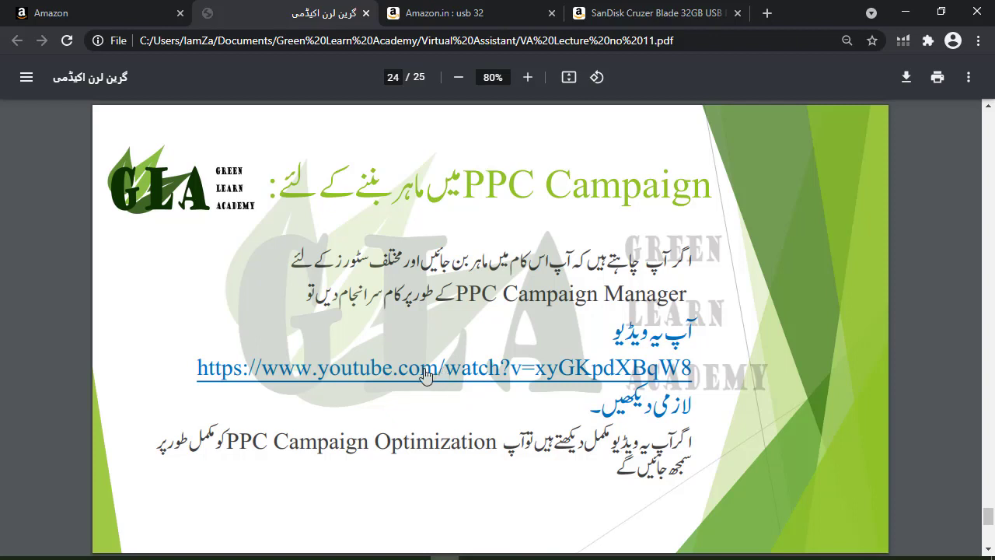
triple_click(357, 194)
click(531, 199)
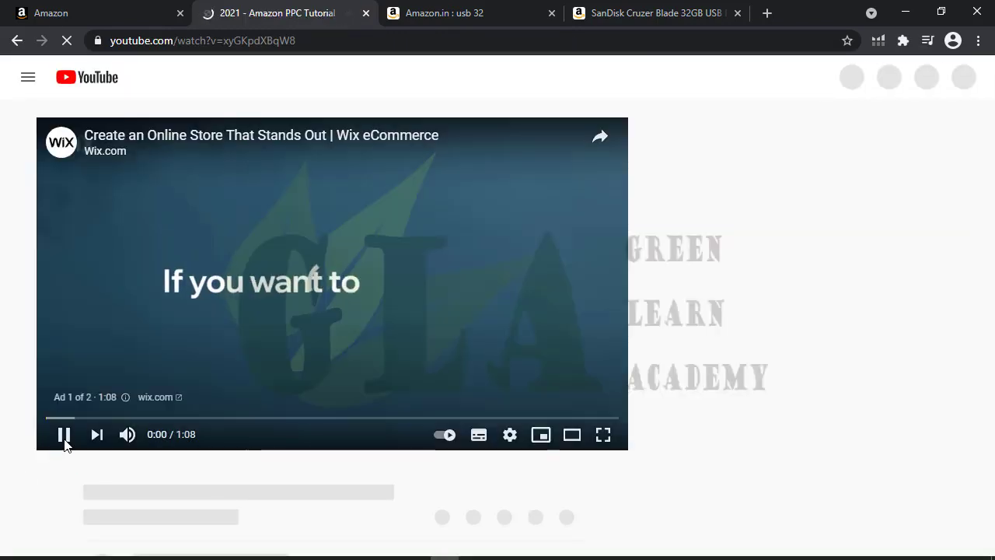
Skip the advert and pause the Amazon PPC tutorial video right after it starts
click(64, 433)
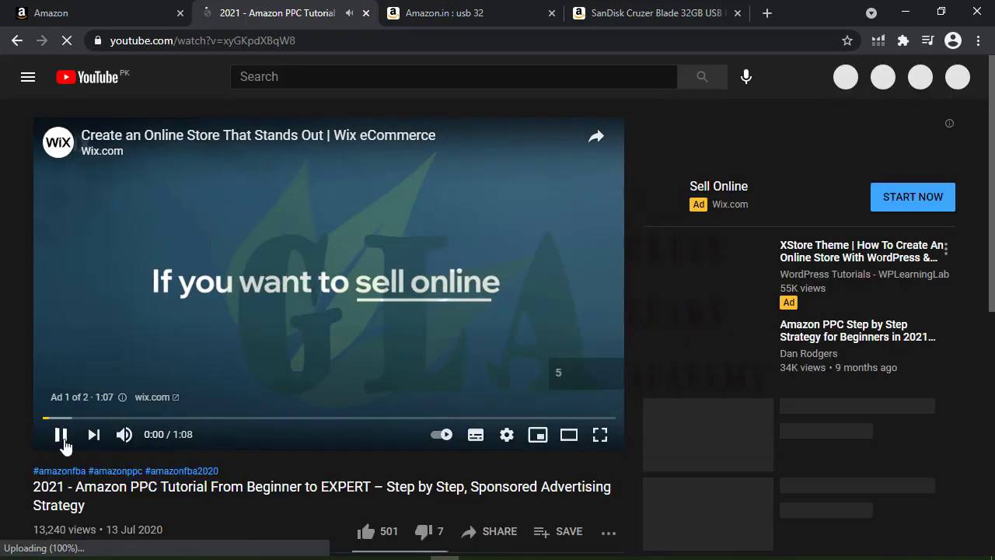
click(63, 435)
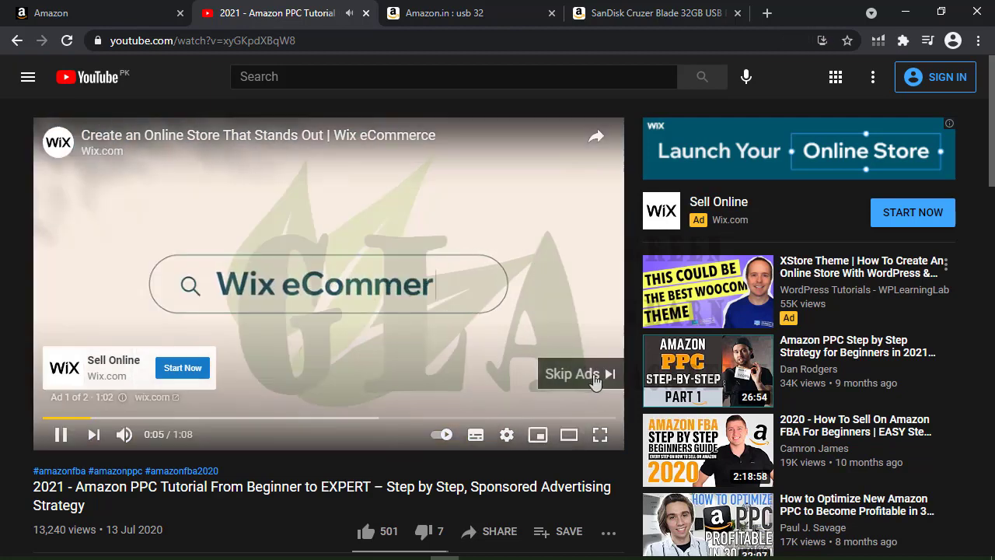
click(594, 376)
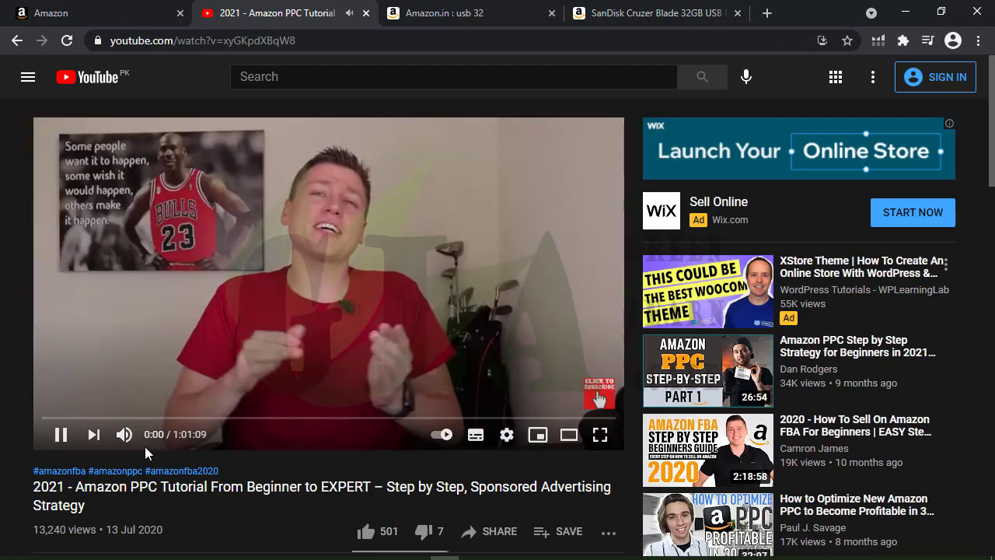
click(60, 434)
scroll(282, 384, down, 3)
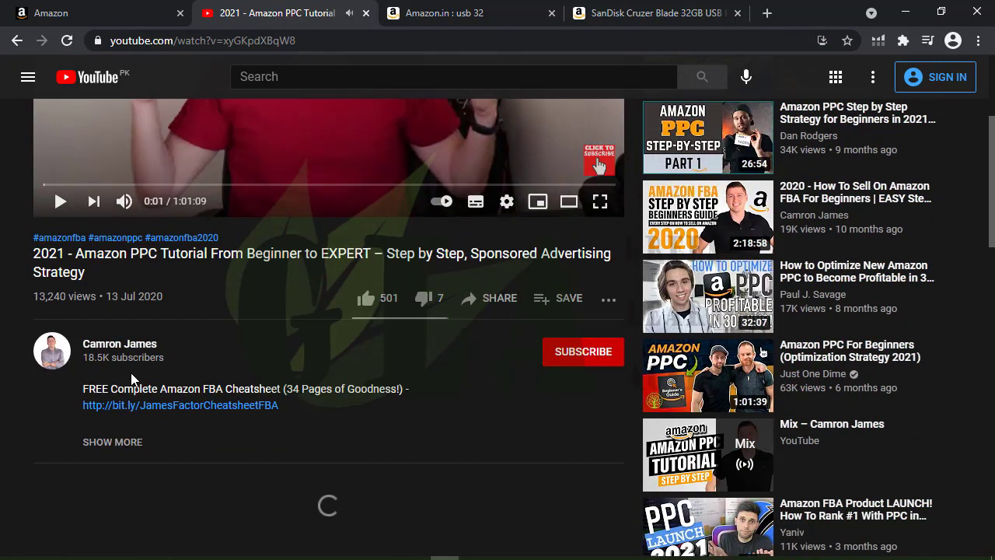